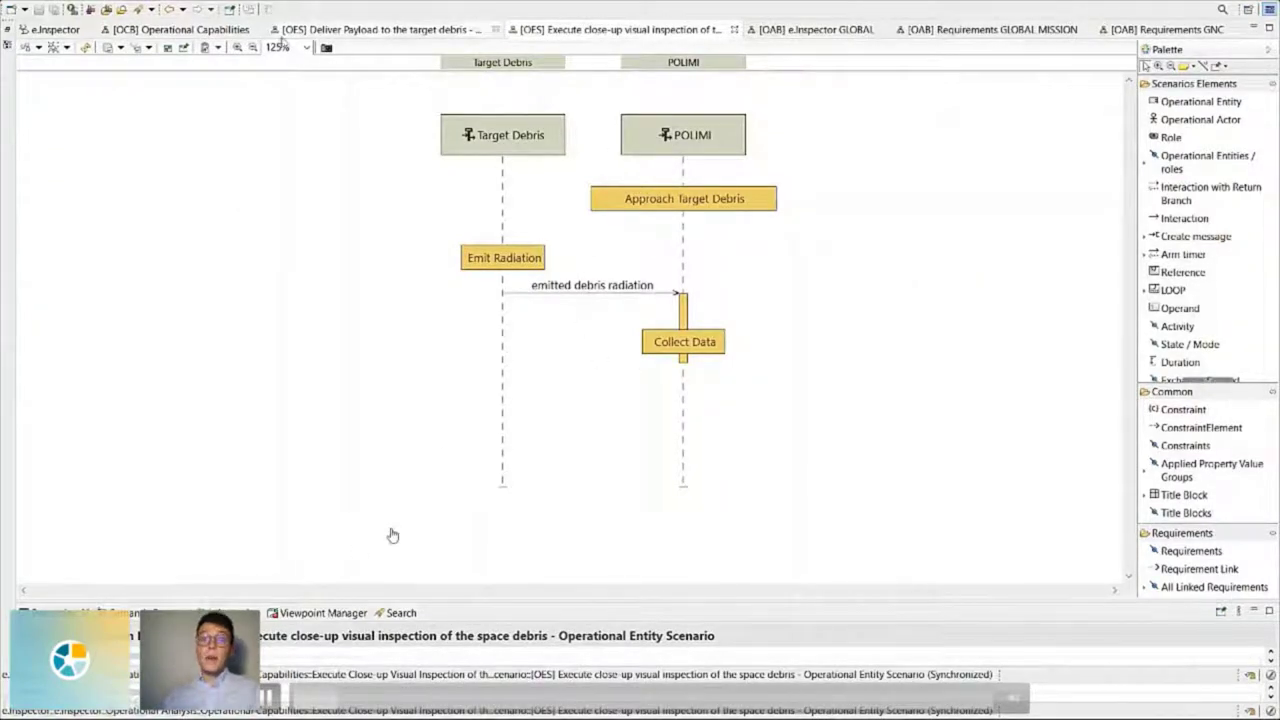
View the Operational Capabilities diagram and the POLIMI entity in the e.Inspector GLOBAL operational architecture diagram
{"action": "left_click", "coordinate": [202, 30]}
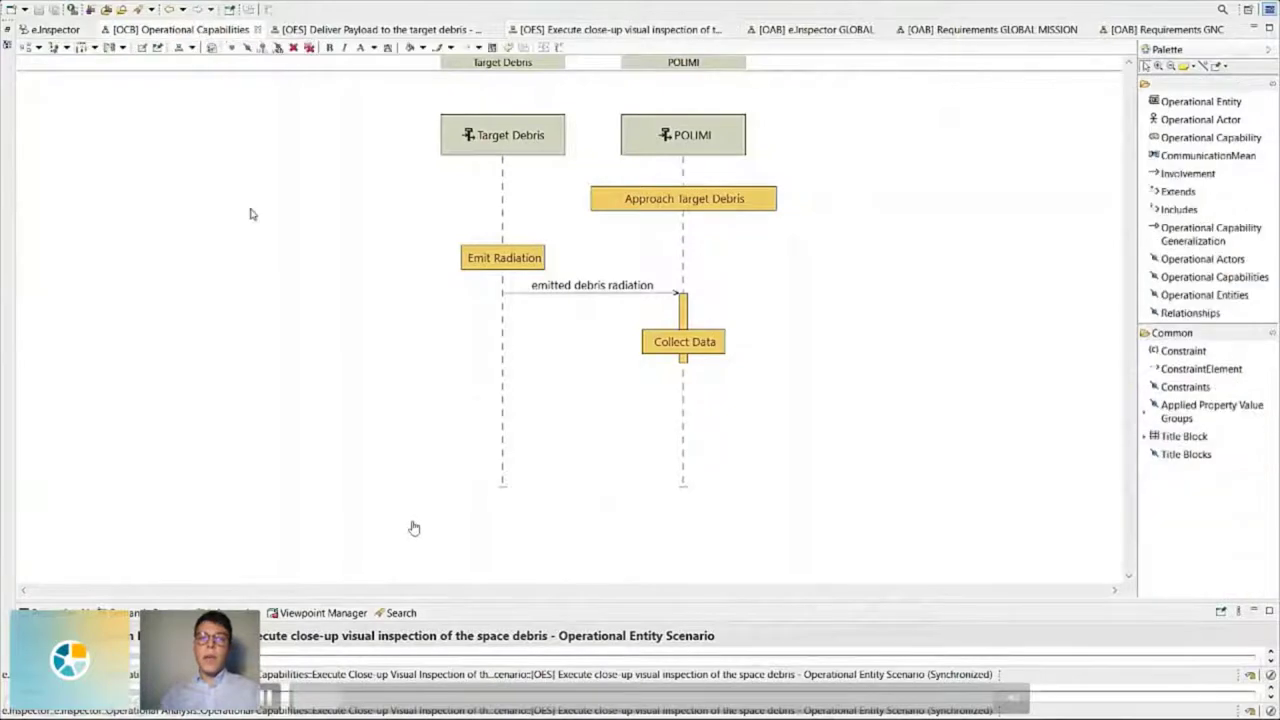
{"action": "left_click", "coordinate": [440, 507]}
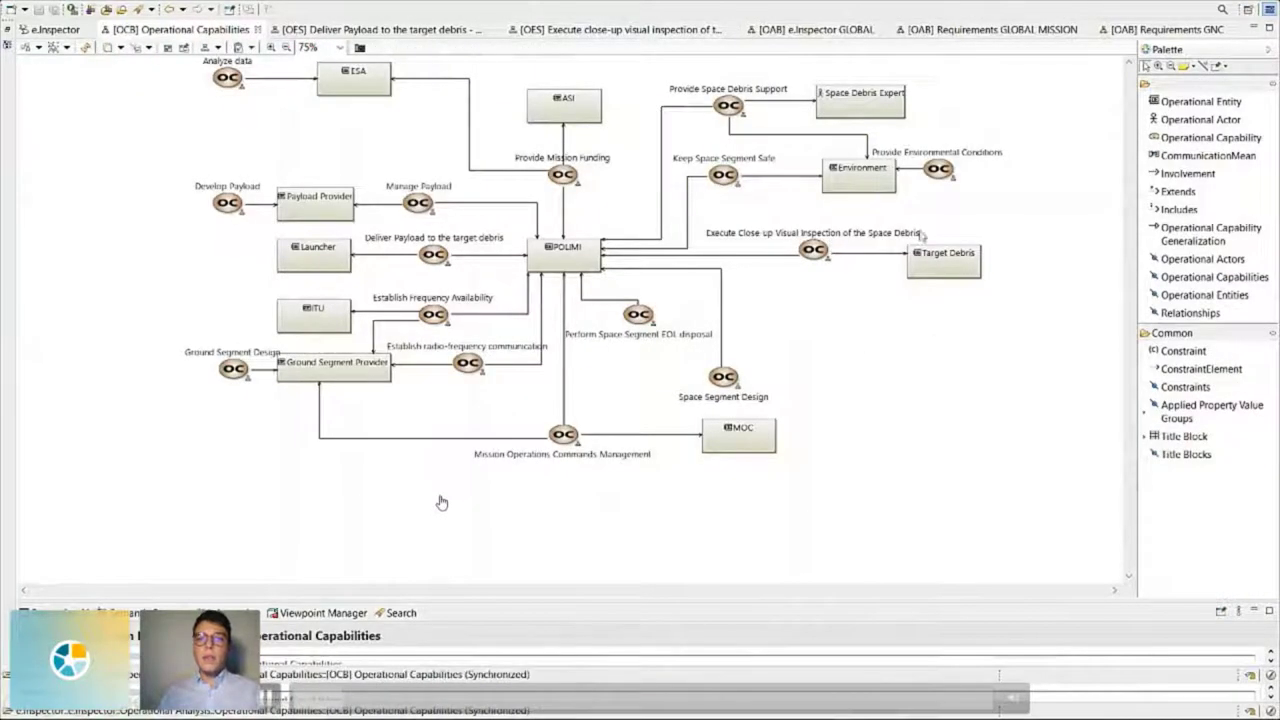
{"action": "left_click", "coordinate": [818, 29]}
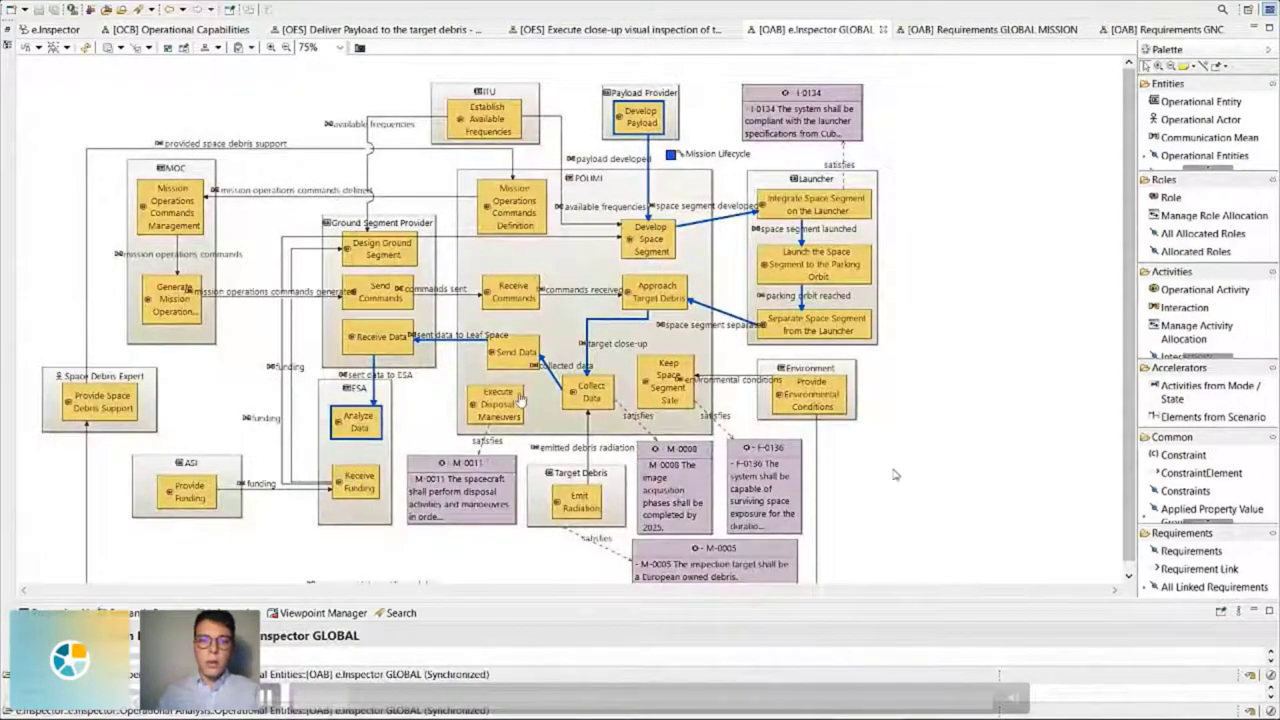
{"action": "left_click", "coordinate": [594, 181]}
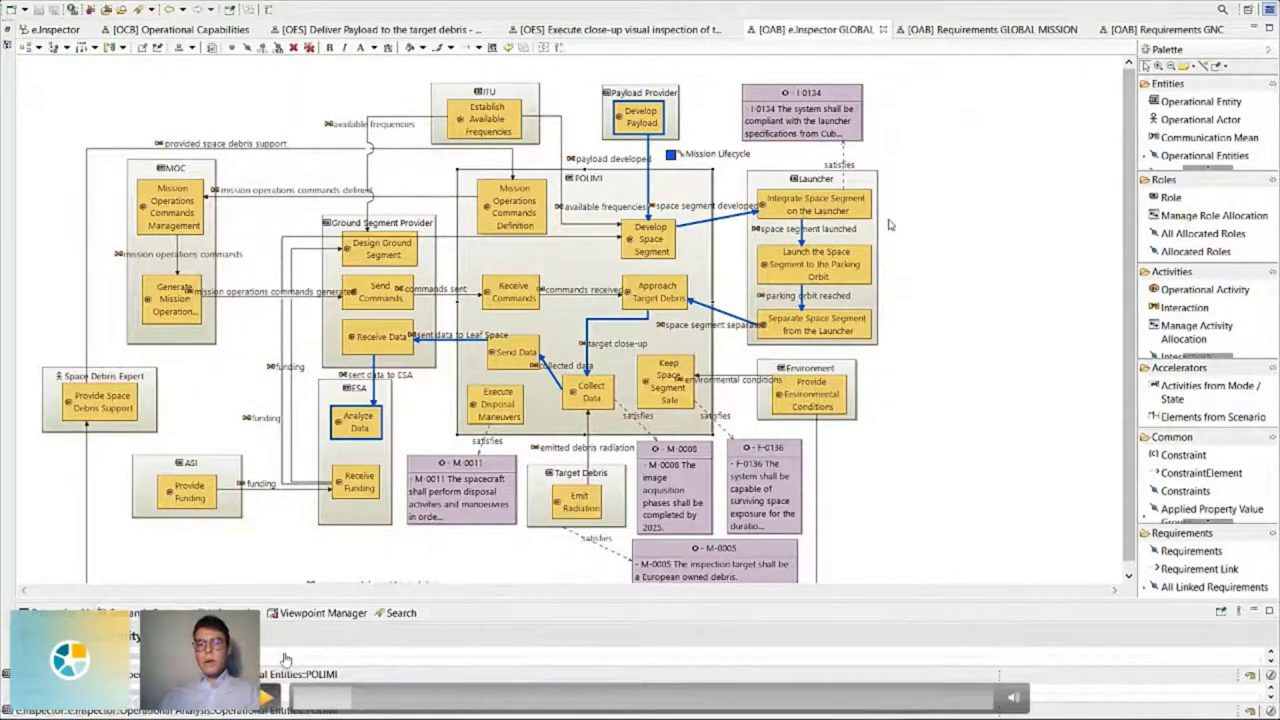
{"action": "left_click", "coordinate": [941, 225]}
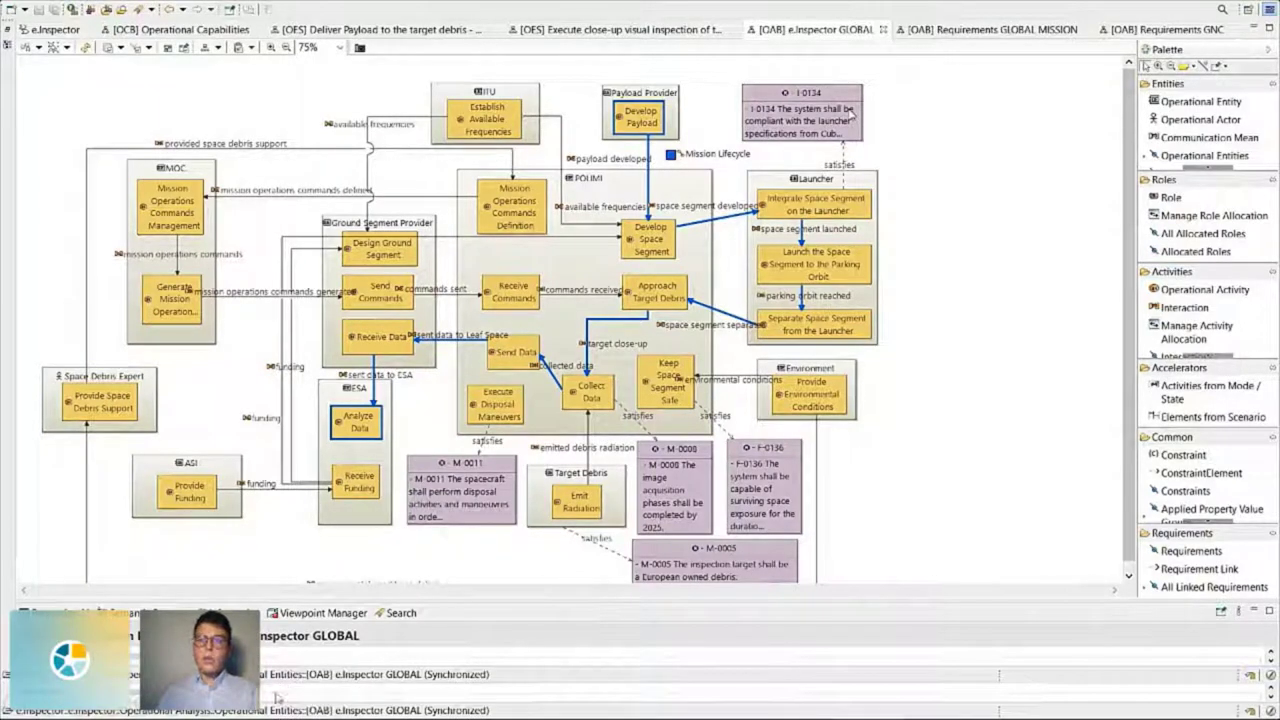
{"action": "key", "text": "Right"}
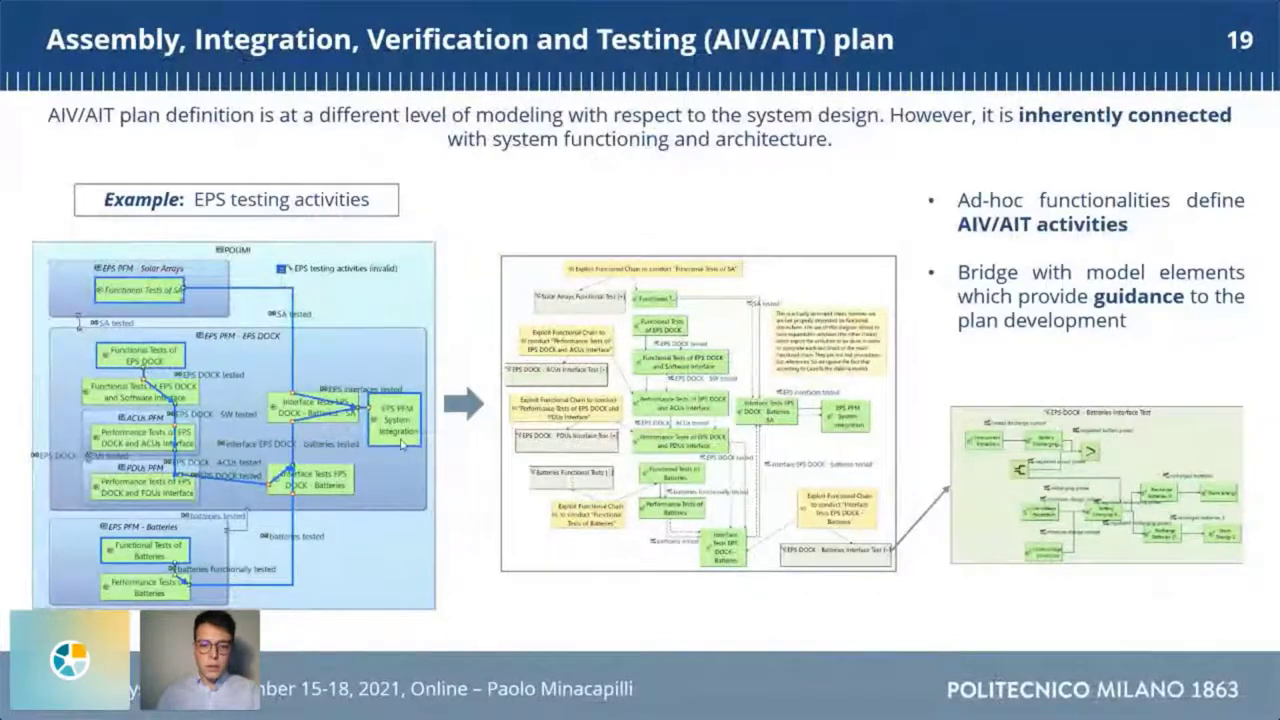
{"action": "key", "text": "Right"}
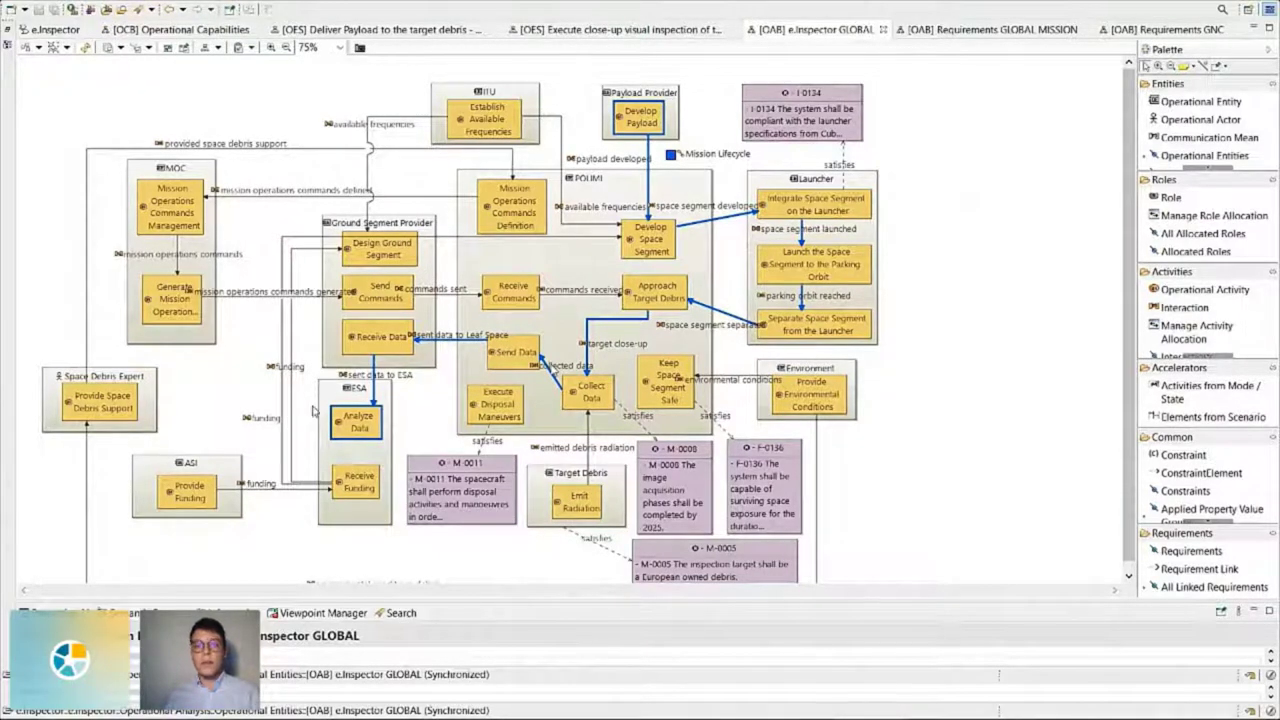
Check requirement I-0134 in the architecture diagram and requirement F-0001 in the Requirements GLOBAL MISSION diagram
{"action": "left_click", "coordinate": [847, 107]}
{"action": "left_click", "coordinate": [916, 118]}
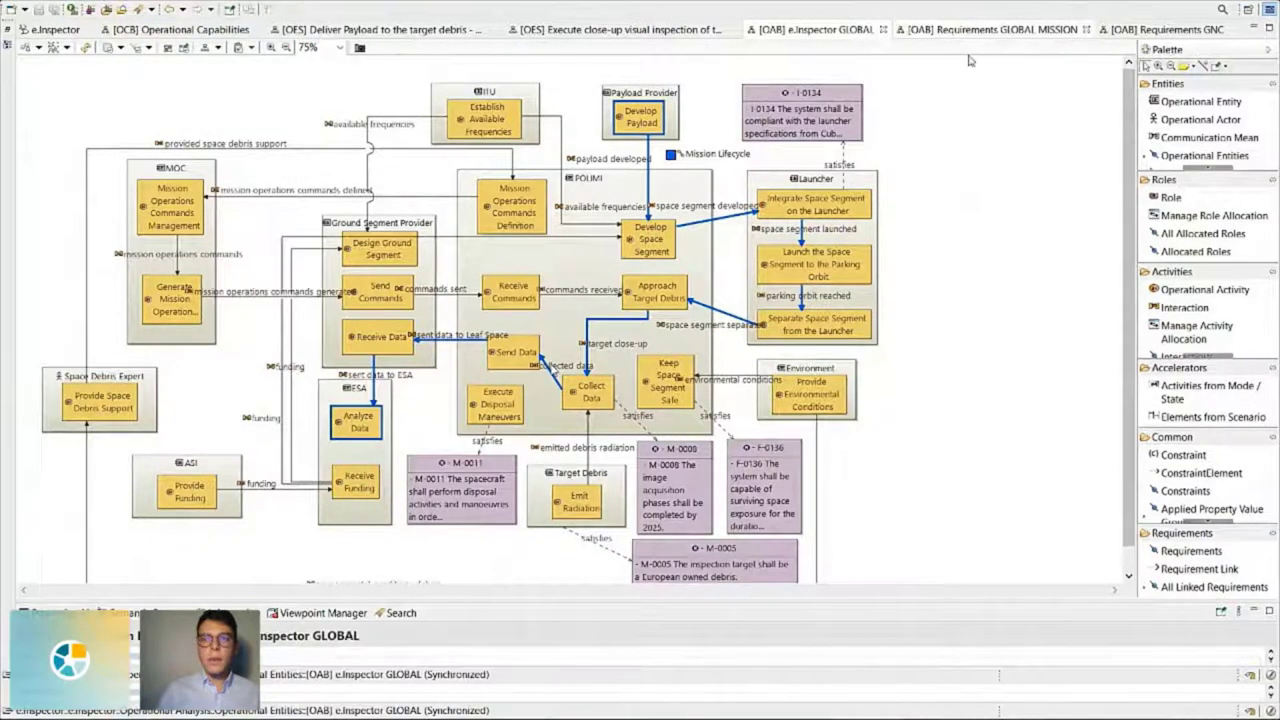
{"action": "left_click", "coordinate": [955, 29]}
{"action": "left_click", "coordinate": [551, 370]}
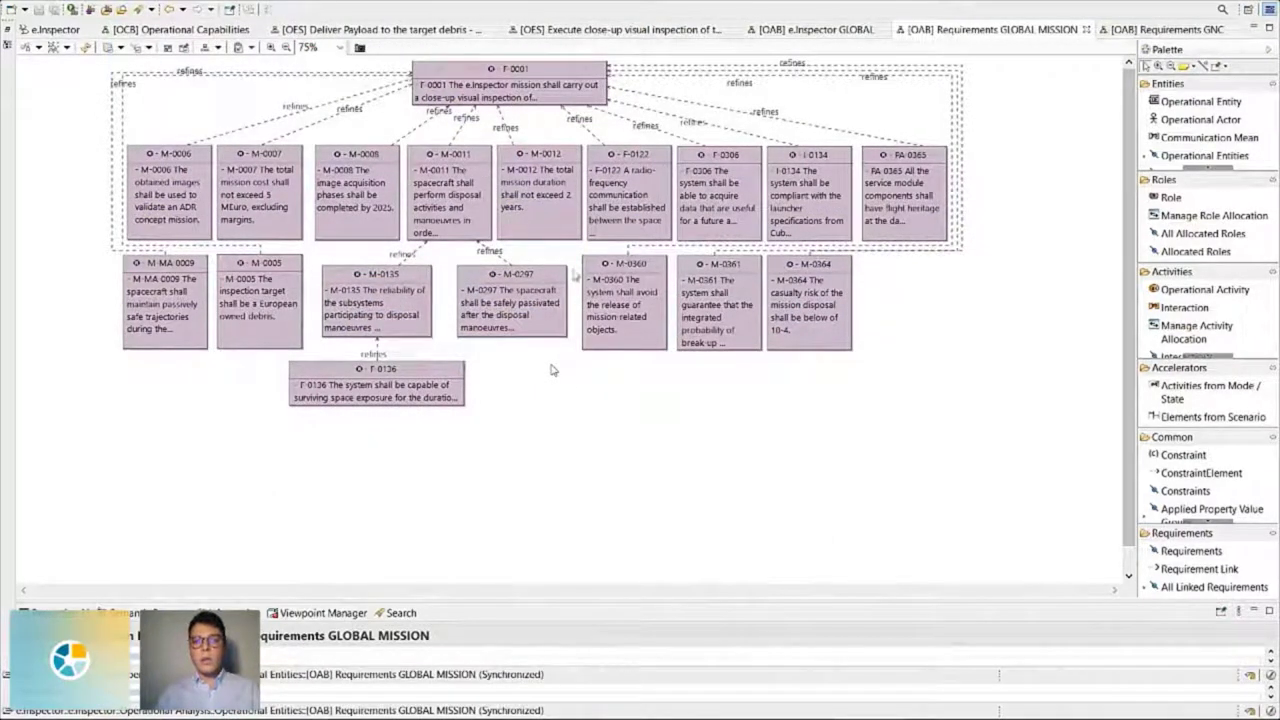
{"action": "left_click", "coordinate": [566, 80]}
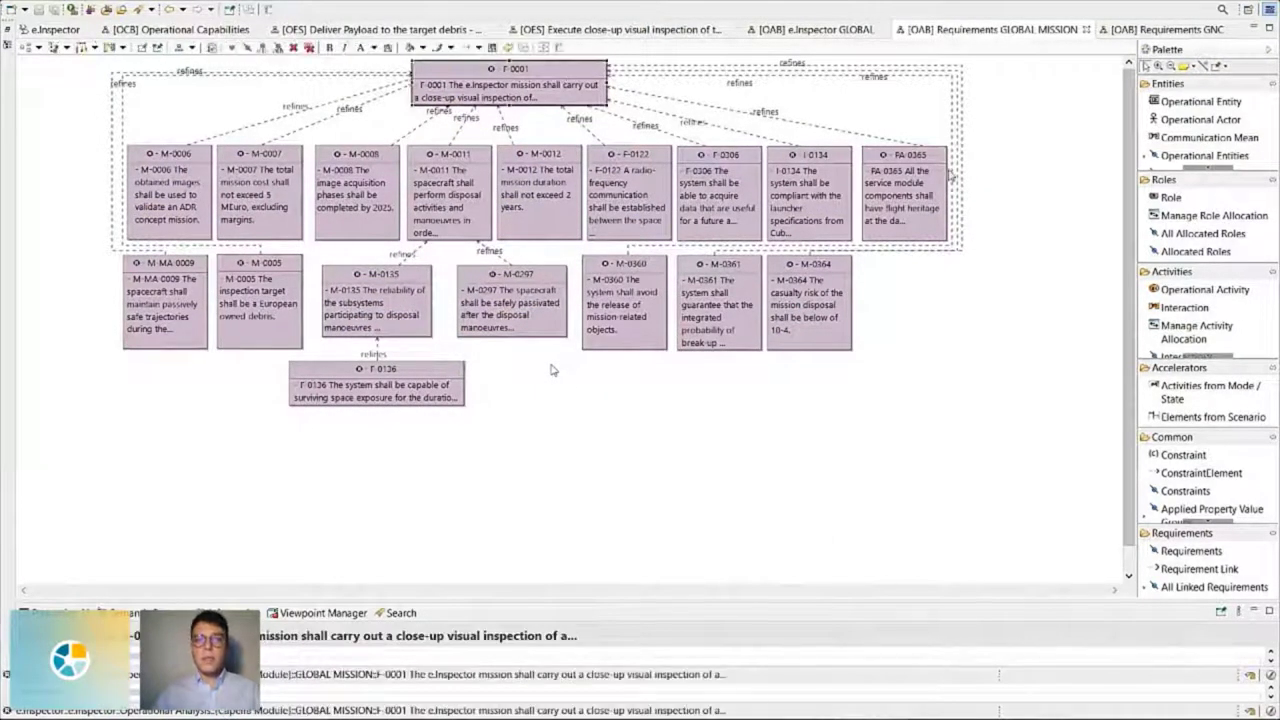
{"action": "left_click", "coordinate": [1013, 154]}
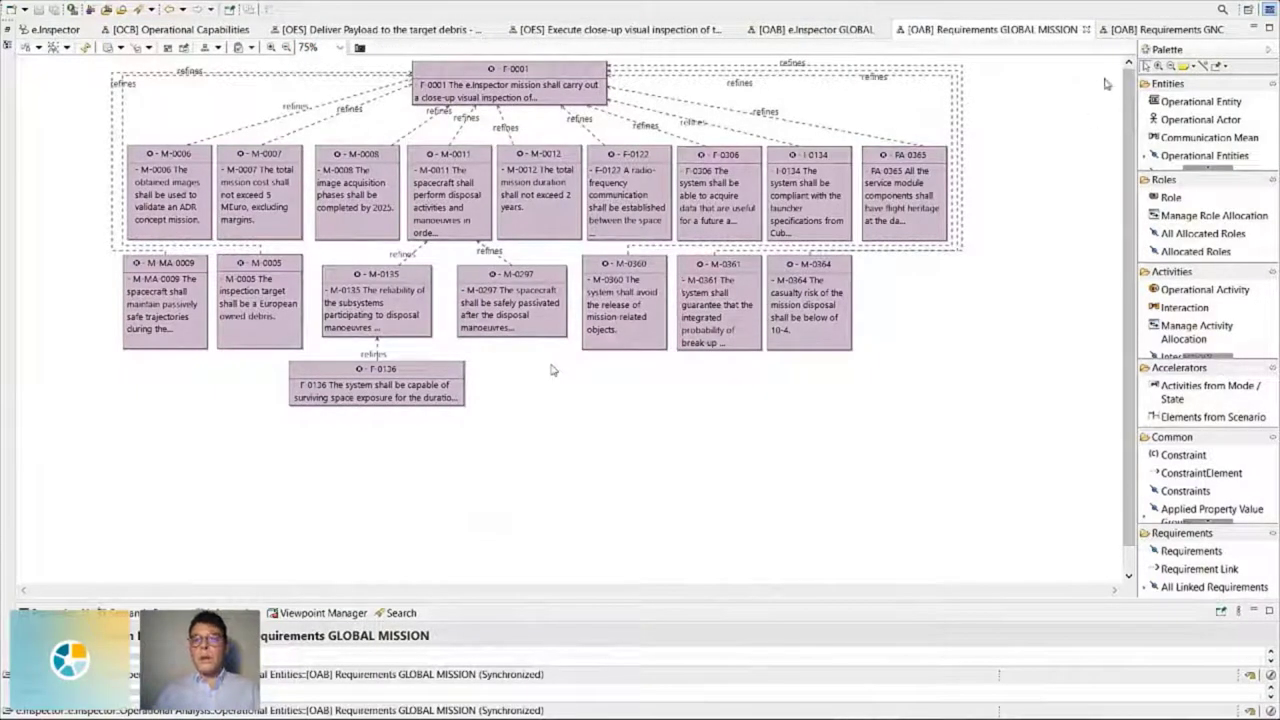
Examine the Requirements GNC diagram, tracing the GNC requirements that refine F-0001 across its full width
{"action": "left_click", "coordinate": [1130, 33]}
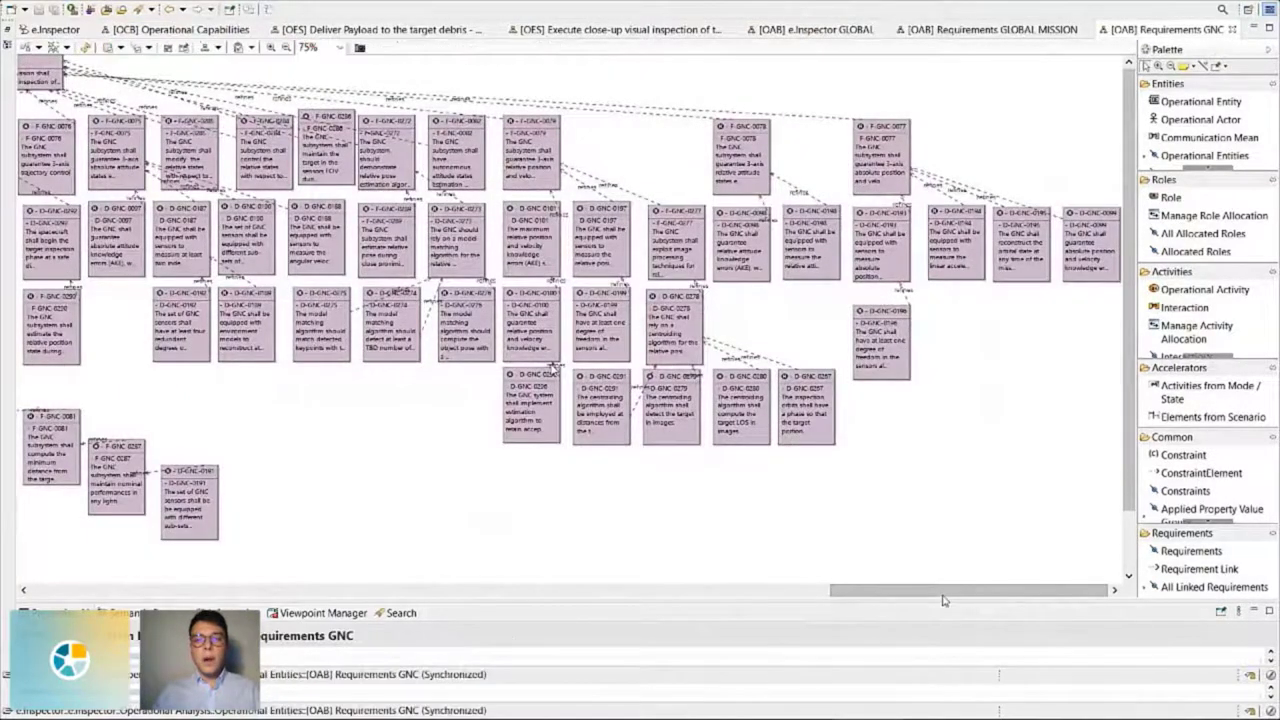
{"action": "left_click_drag", "start_coordinate": [943, 597], "coordinate": [856, 597]}
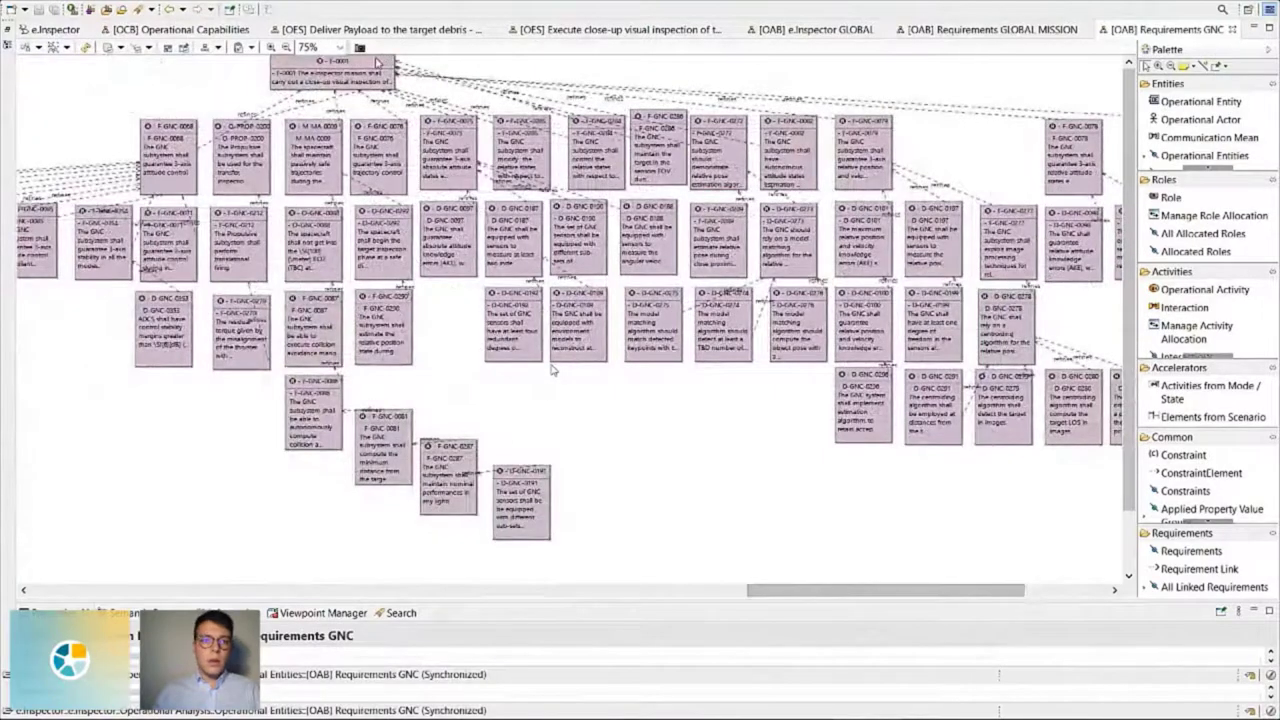
{"action": "left_click", "coordinate": [370, 66]}
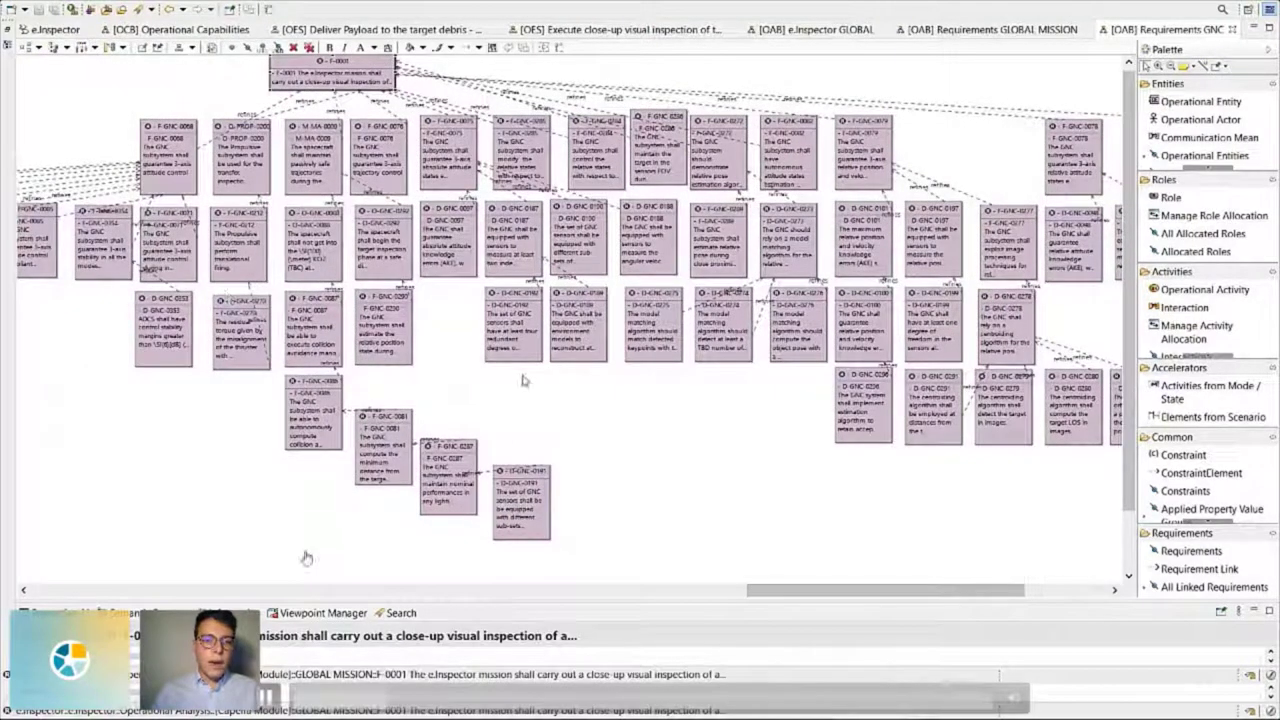
{"action": "left_click_drag", "start_coordinate": [843, 597], "coordinate": [792, 597]}
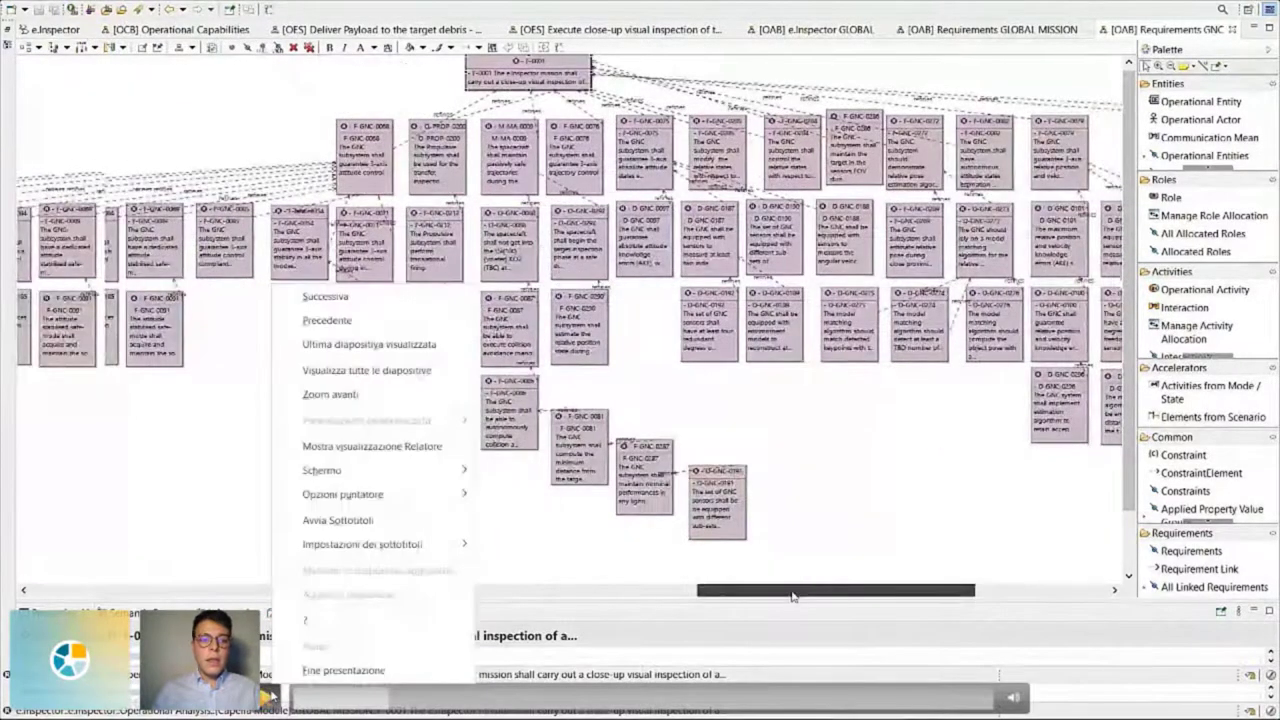
{"action": "left_click", "coordinate": [214, 437]}
{"action": "left_click_drag", "start_coordinate": [792, 597], "coordinate": [900, 600]}
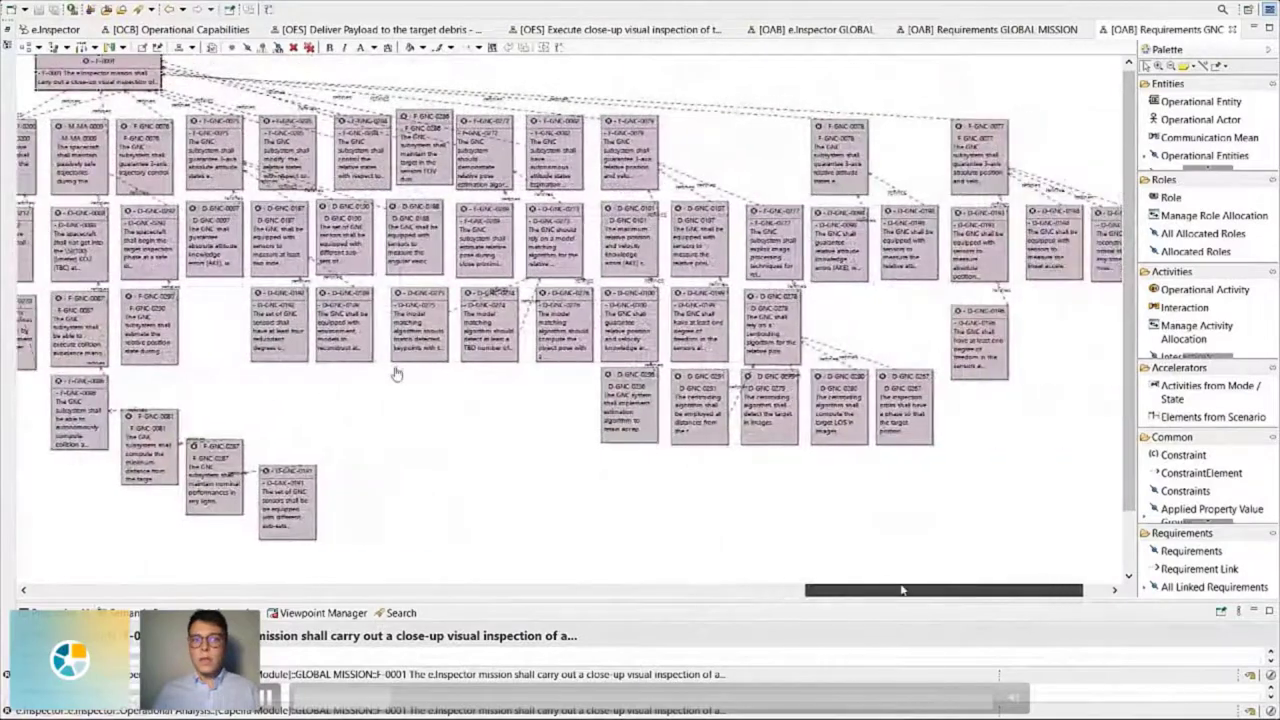
{"action": "left_click", "coordinate": [485, 432]}
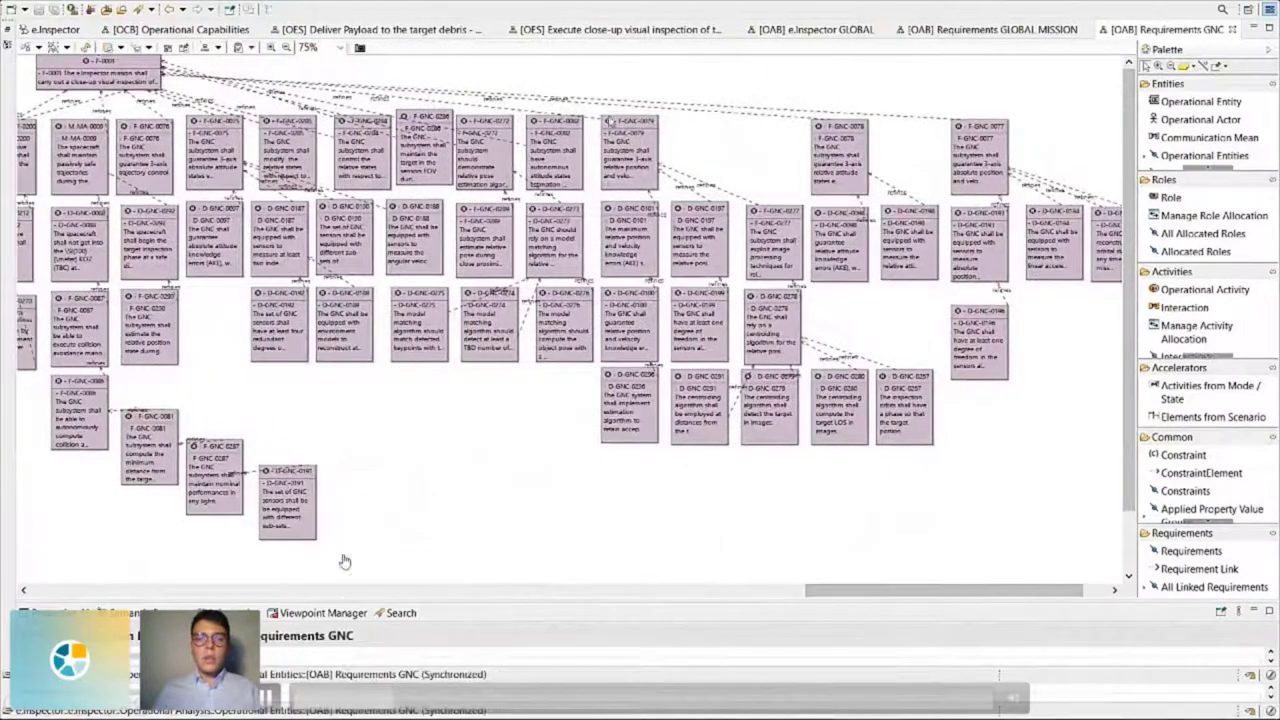
Switch to the System Analysis diagrams and review the missions and their capabilities in the Mission & Capabilities diagram
{"action": "key", "text": "ctrl+Page_Down"}
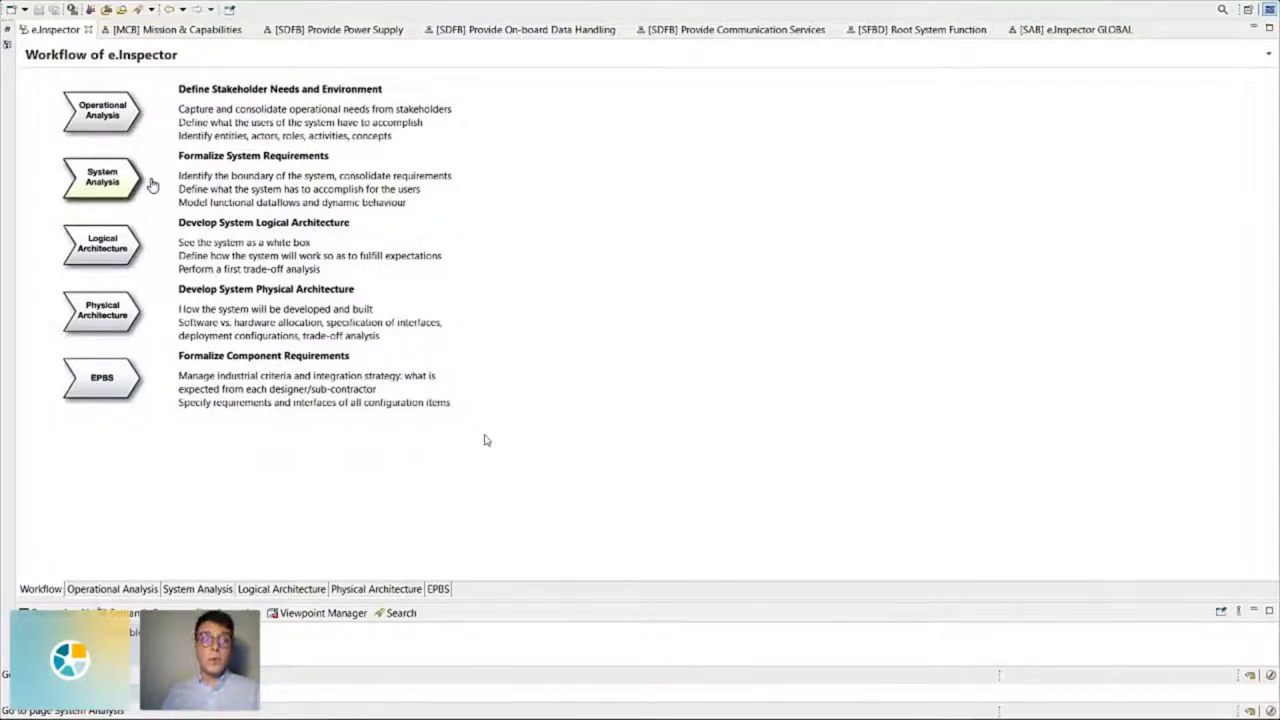
{"action": "left_click", "coordinate": [170, 32]}
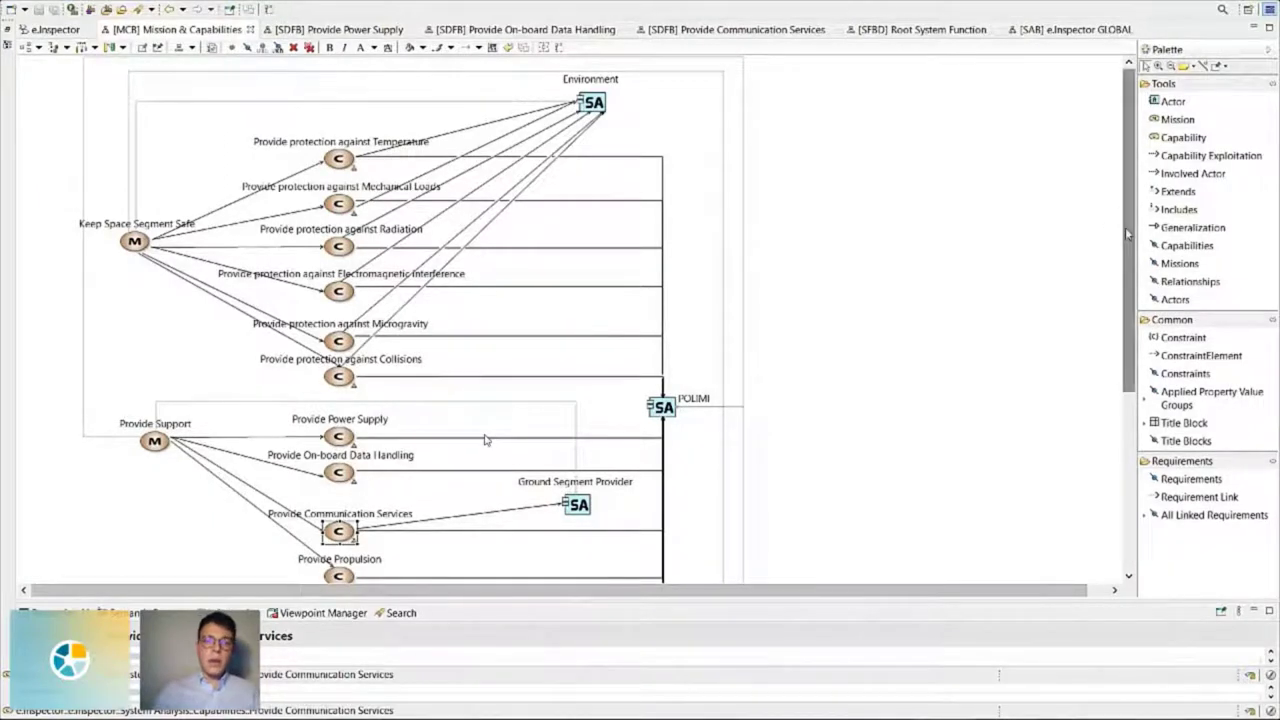
{"action": "left_click_drag", "start_coordinate": [1127, 233], "coordinate": [1070, 375]}
{"action": "left_click", "coordinate": [951, 354]}
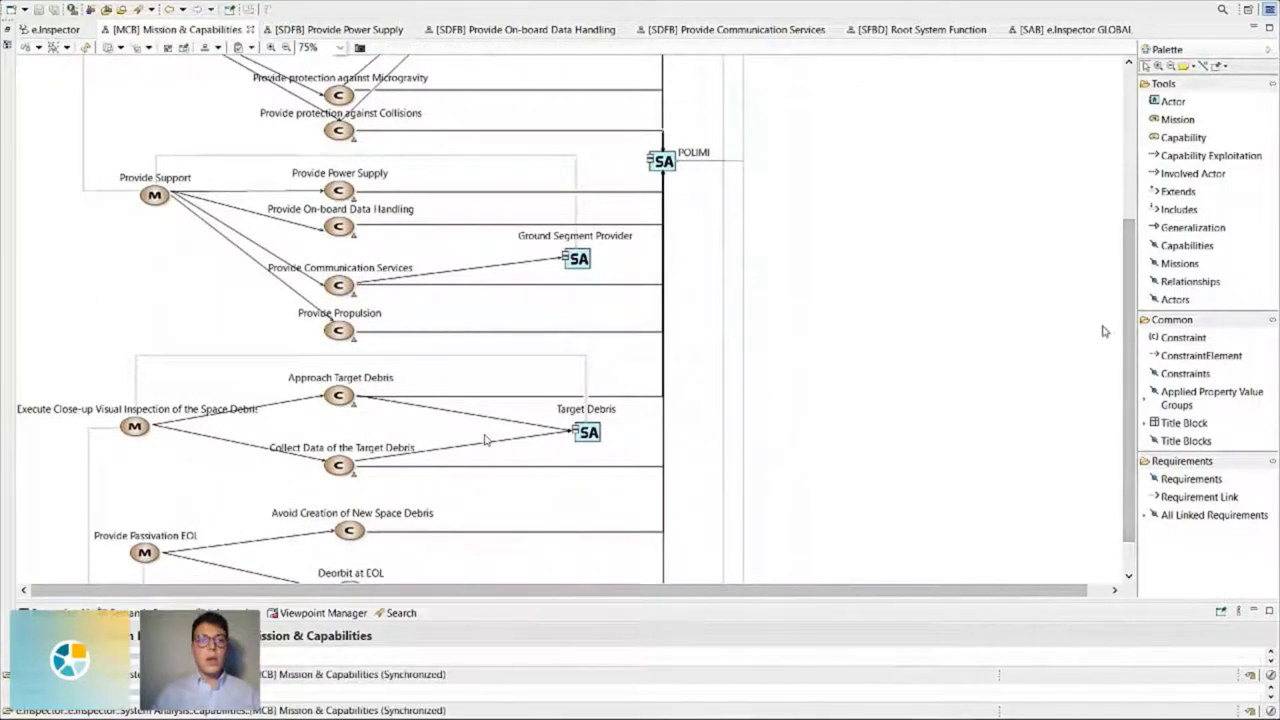
{"action": "left_click_drag", "start_coordinate": [1125, 339], "coordinate": [1119, 298]}
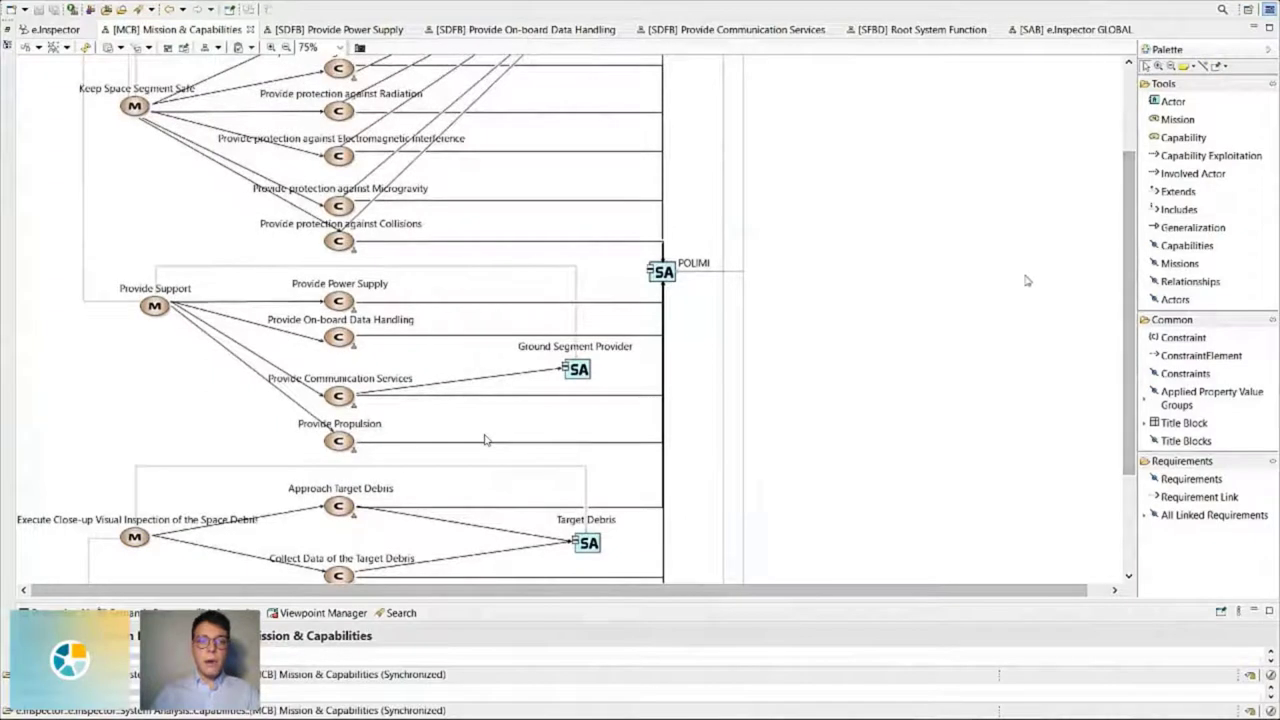
Open the functional dataflow diagram linked to the Provide Power Supply capability
{"action": "right_click", "coordinate": [339, 300]}
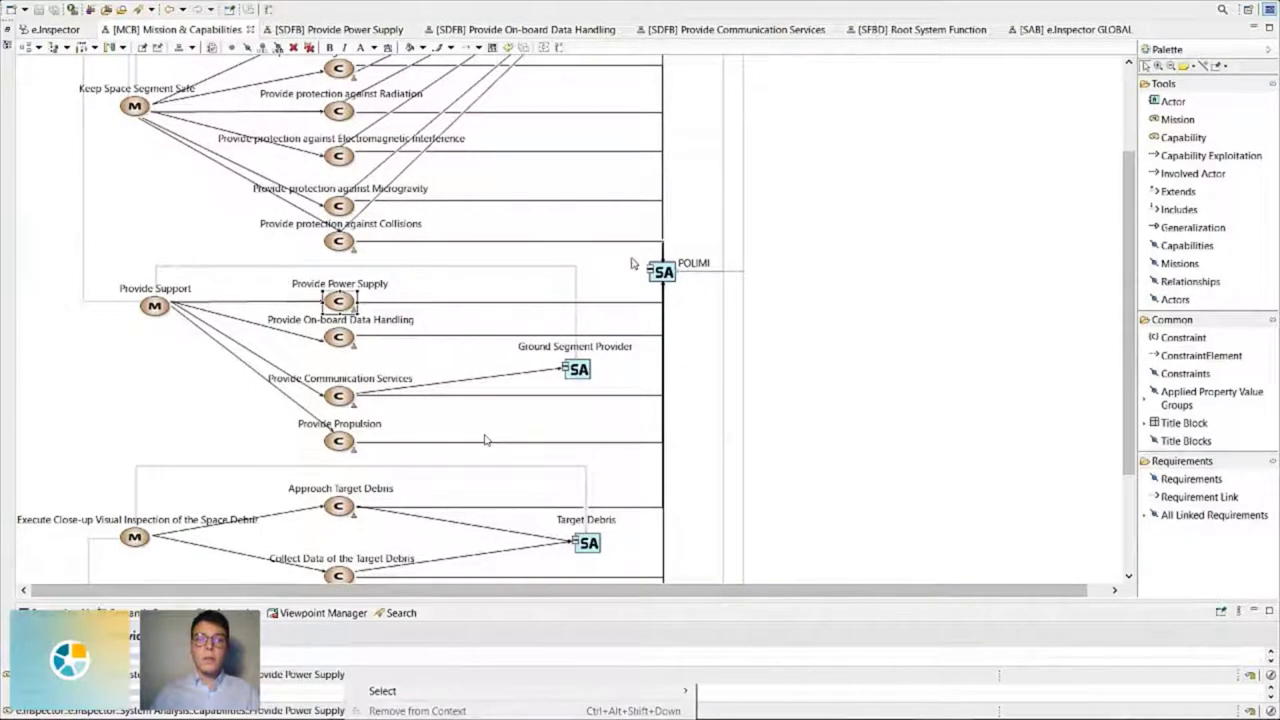
{"action": "left_click", "coordinate": [735, 262]}
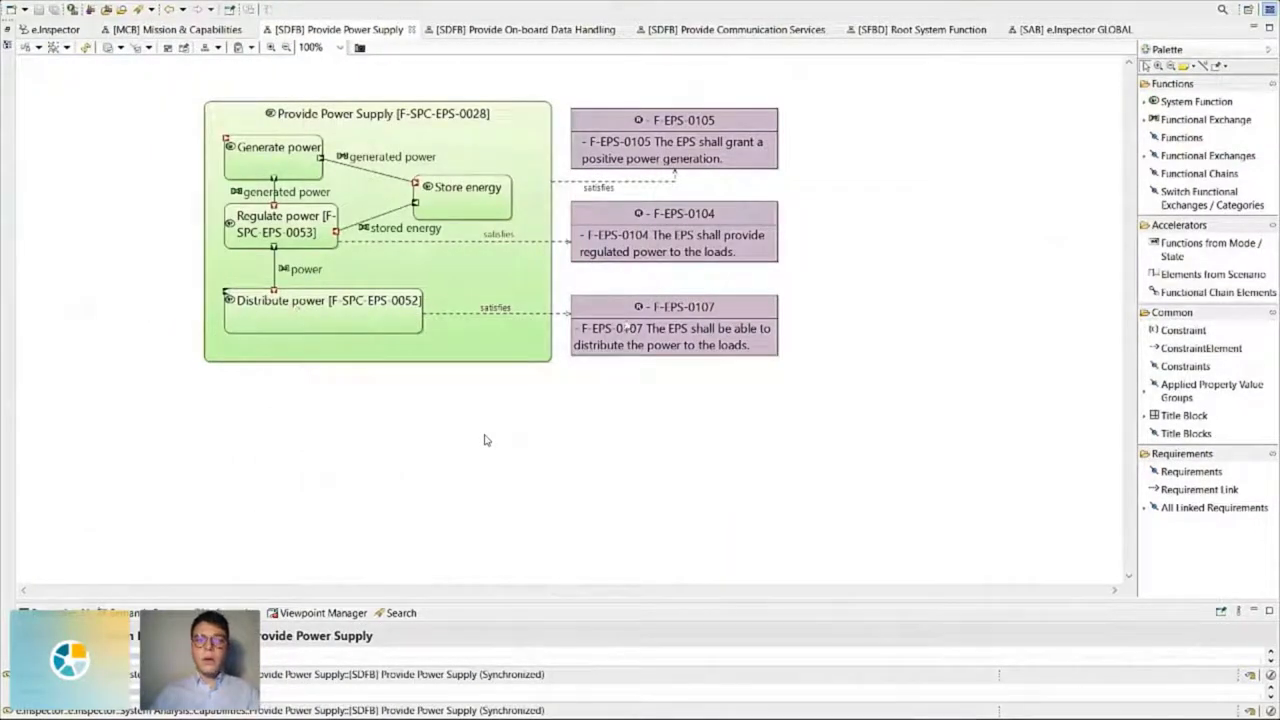
From the Mission & Capabilities diagram, open the Provide On-board Data Handling dataflow diagram and view it at 100%
{"action": "left_click", "coordinate": [180, 29]}
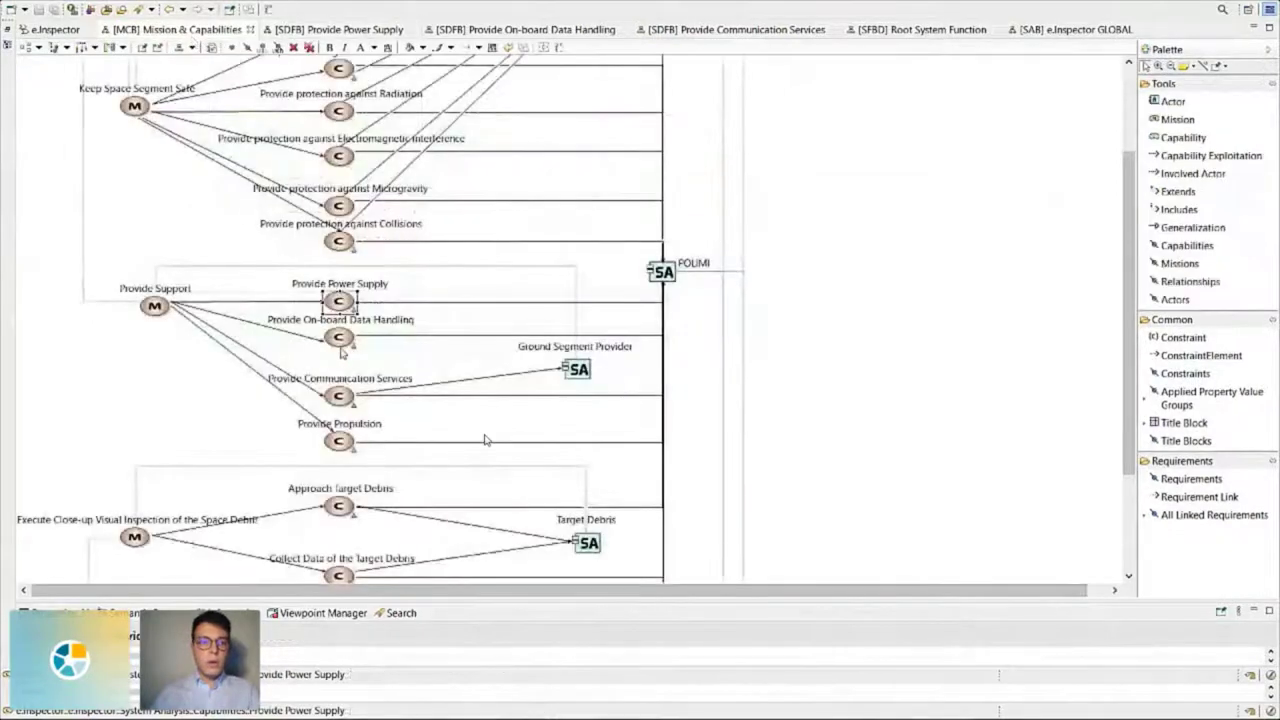
{"action": "right_click", "coordinate": [348, 337]}
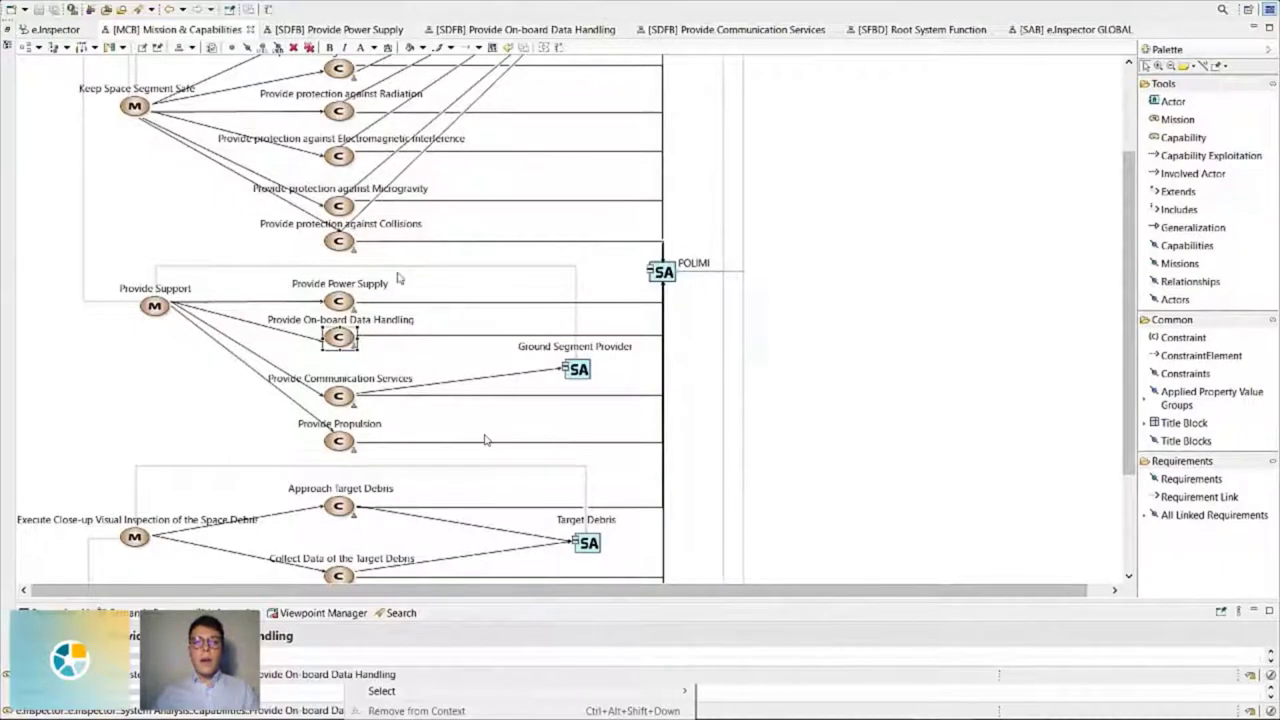
{"action": "left_click", "coordinate": [720, 262]}
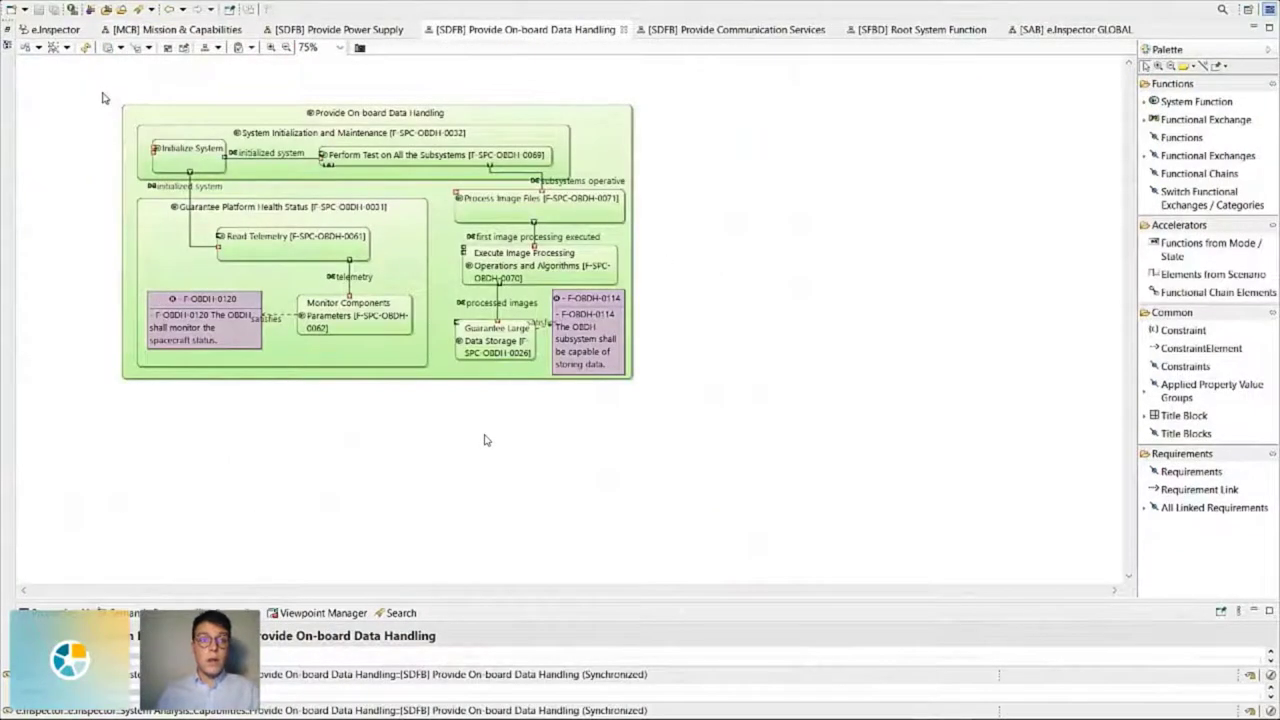
{"action": "scroll", "coordinate": [484, 440], "scroll_direction": "up", "scroll_amount": 1}
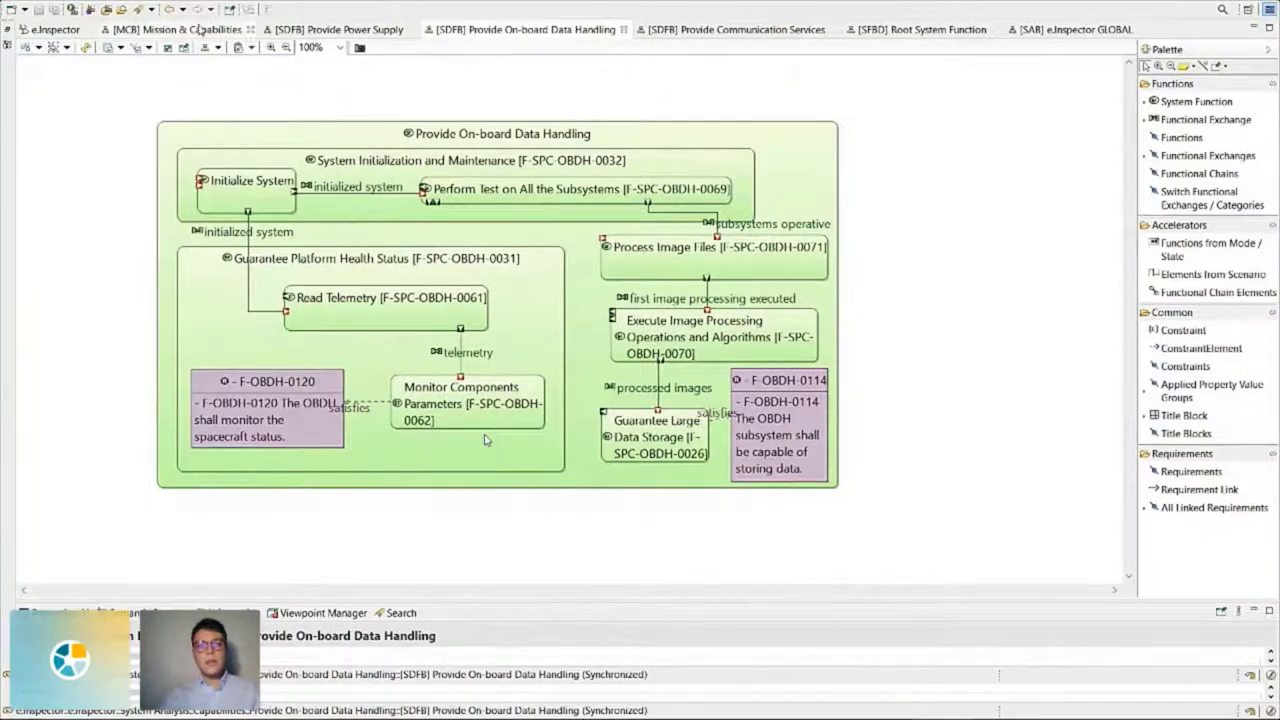
From the Mission & Capabilities diagram, open the dataflow diagram of the Provide Communication Services capability
{"action": "key", "text": "ctrl+F6"}
{"action": "left_click", "coordinate": [338, 396]}
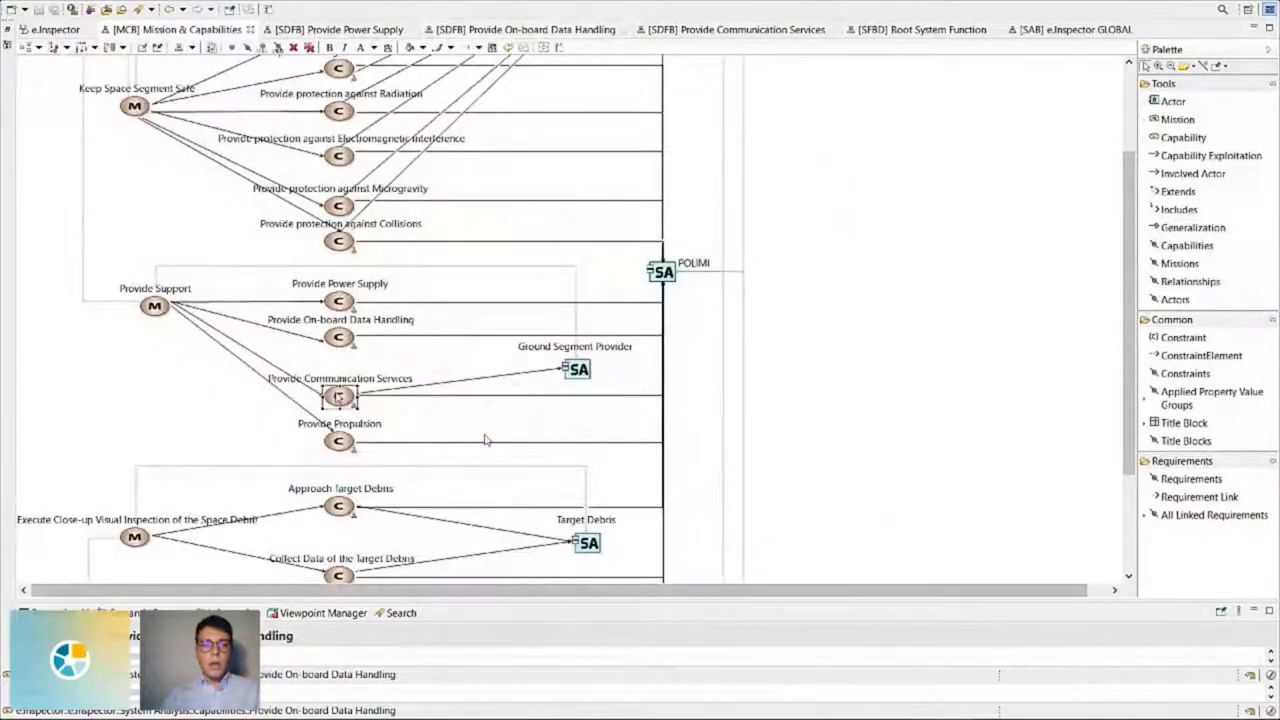
{"action": "right_click", "coordinate": [338, 396]}
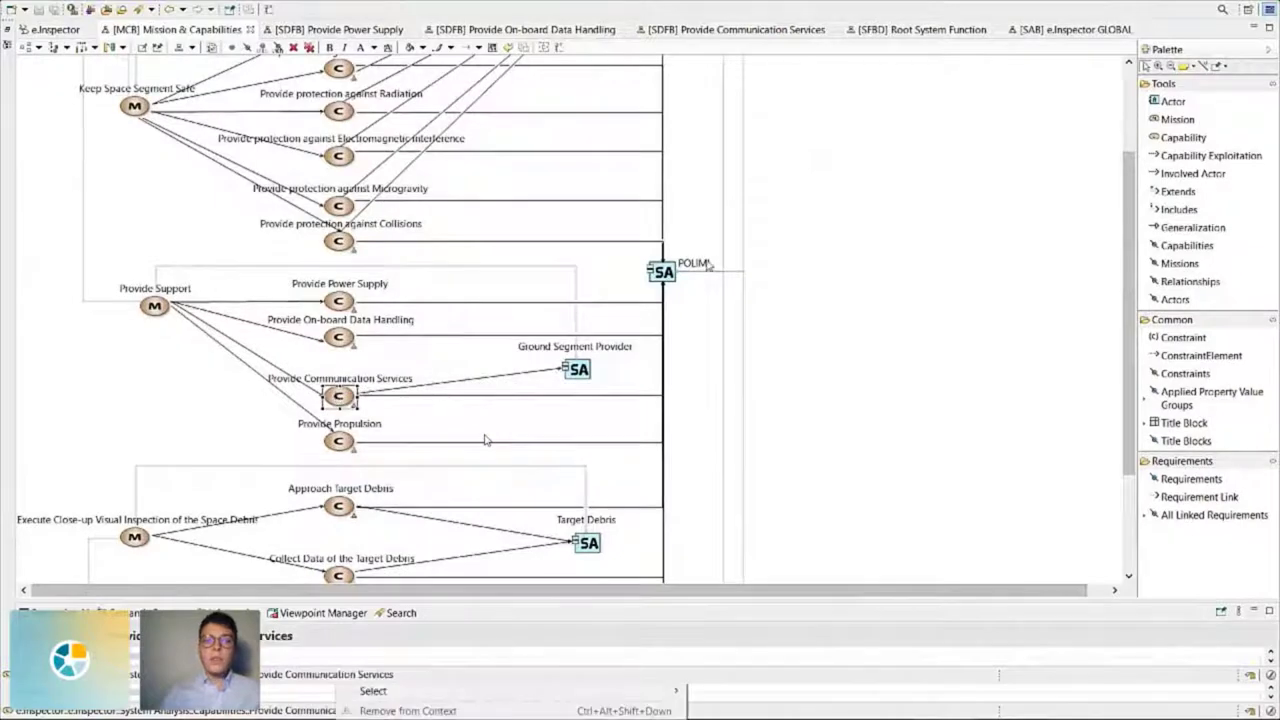
{"action": "key", "text": "Escape"}
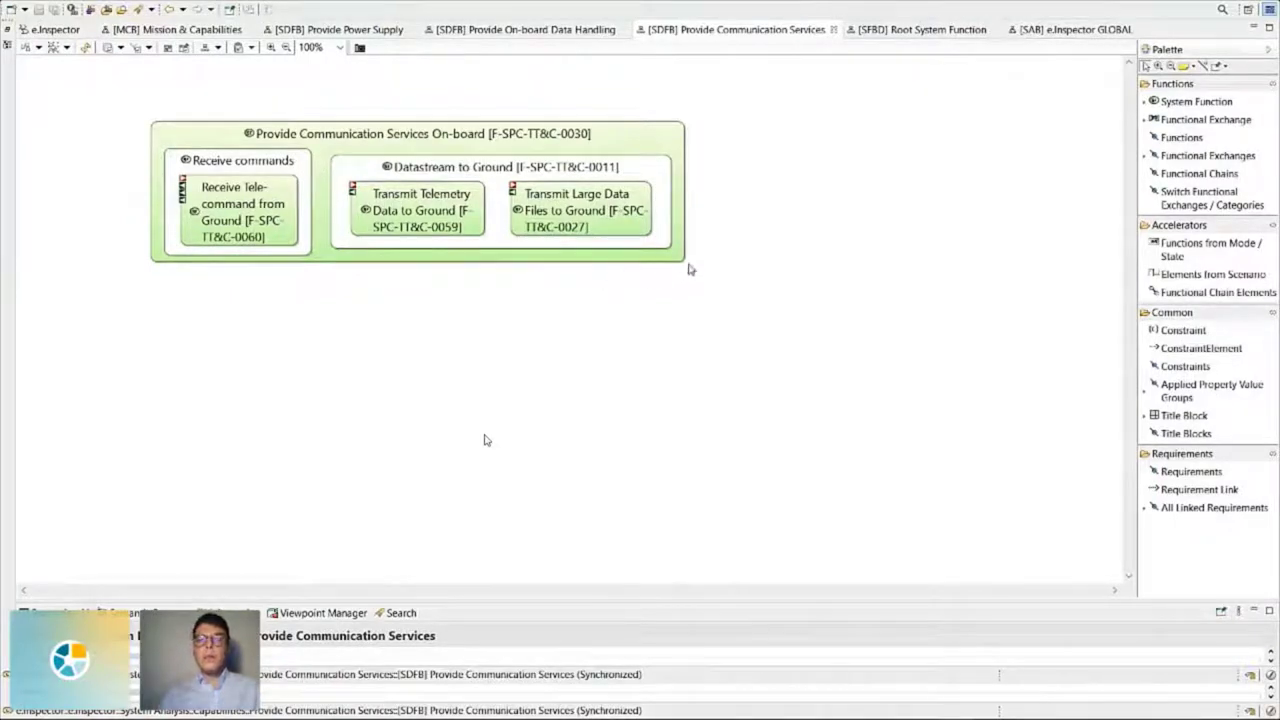
Review the lower capabilities in the Mission & Capabilities diagram and open the Root System Function breakdown diagram
{"action": "left_click", "coordinate": [158, 30]}
{"action": "scroll", "coordinate": [717, 357], "scroll_direction": "down", "scroll_amount": 3}
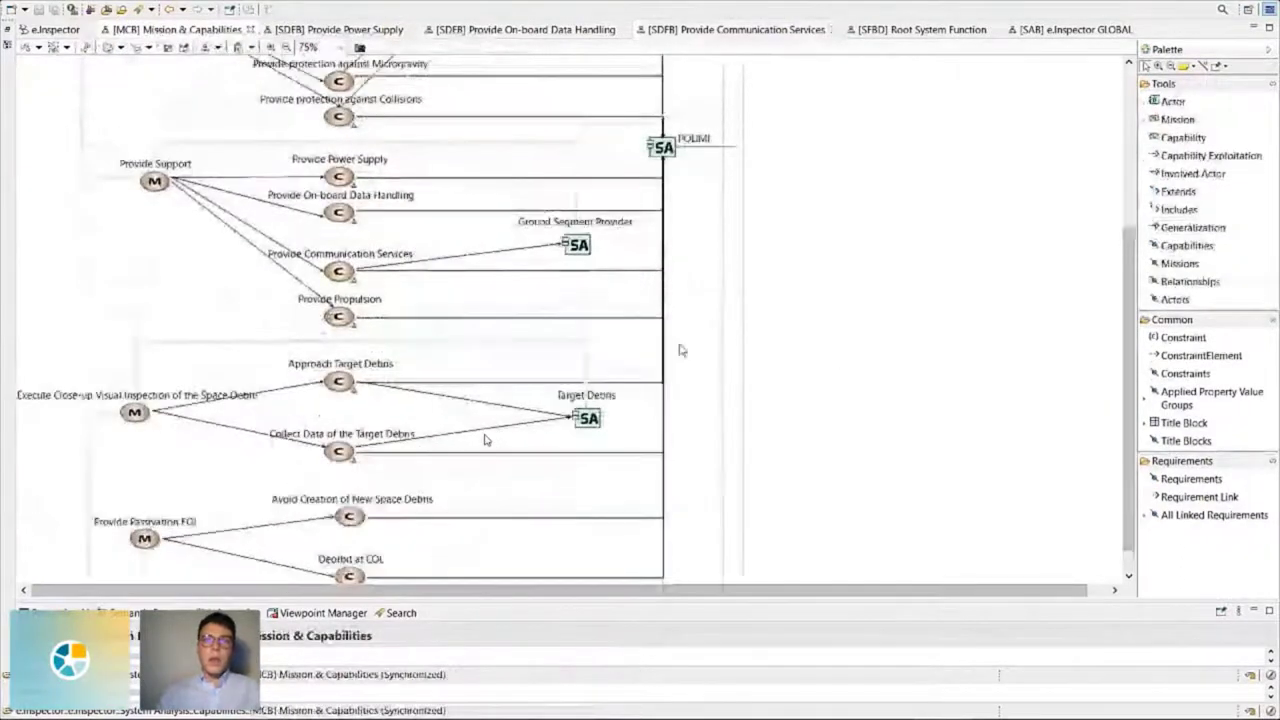
{"action": "left_click", "coordinate": [912, 38]}
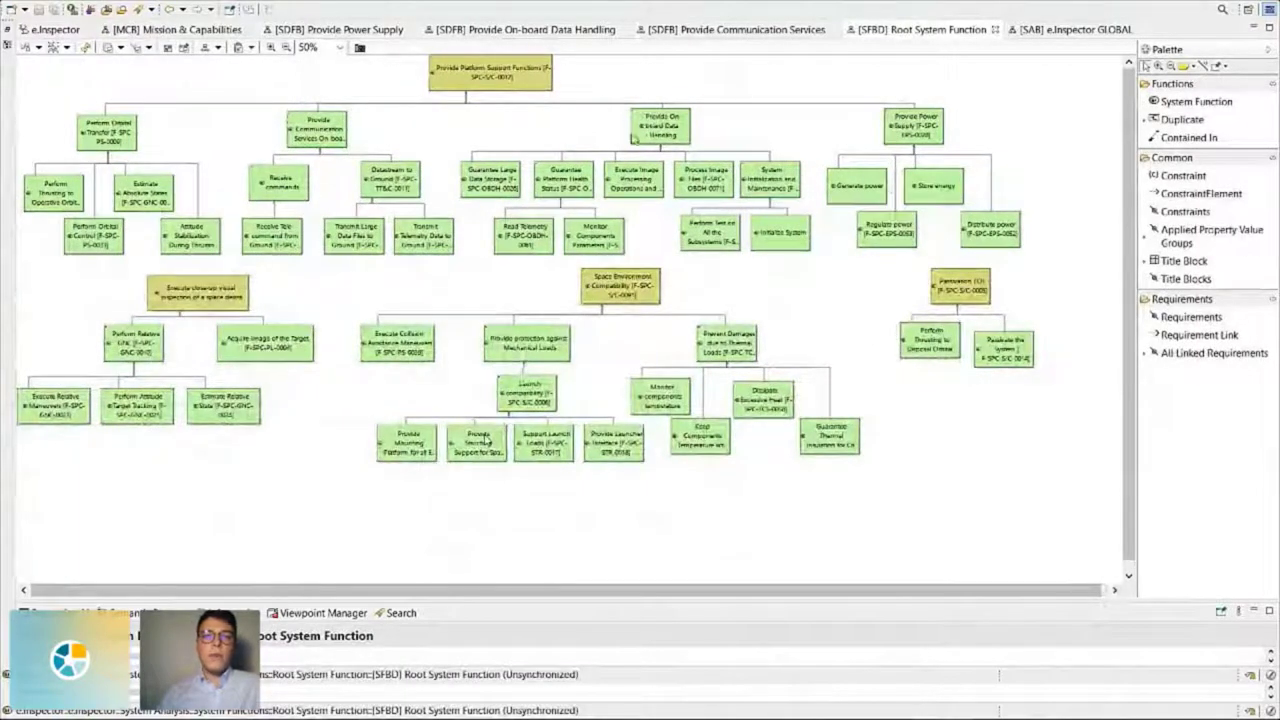
Open the e.Inspector GLOBAL system architecture diagram and inspect its overall layout and the functions inside the Space Segment
{"action": "left_click", "coordinate": [1032, 32]}
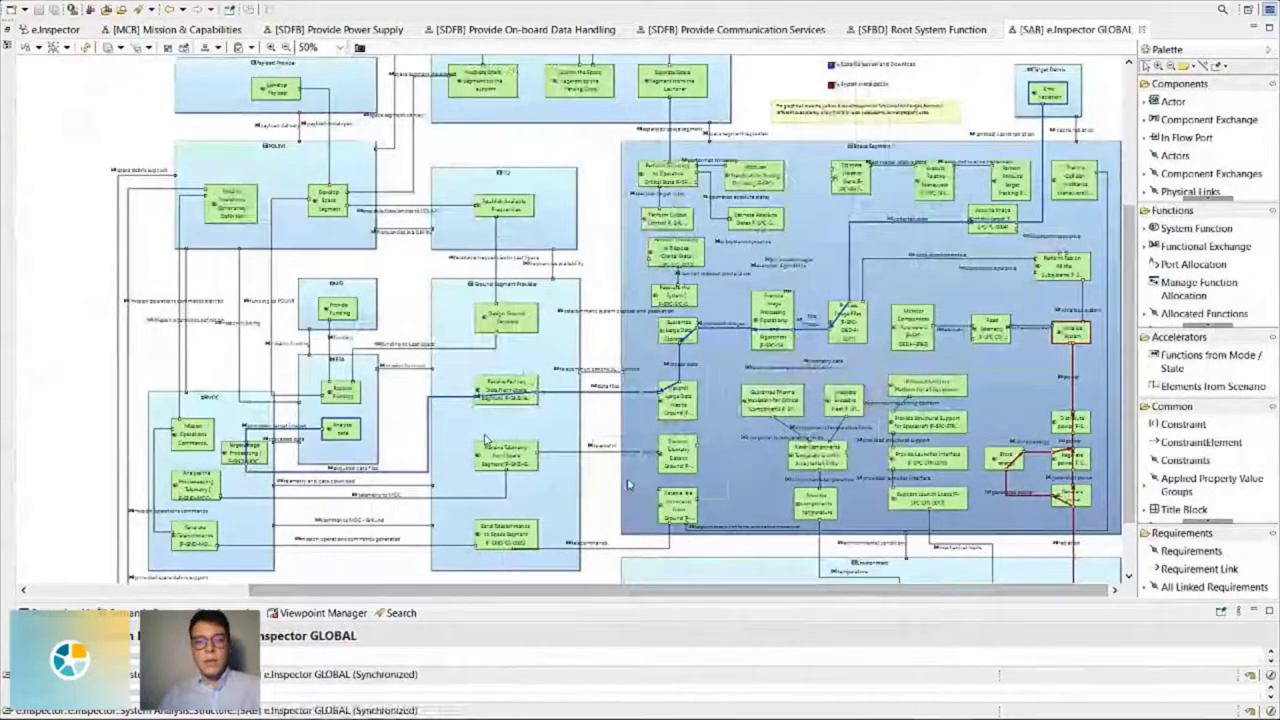
{"action": "scroll", "coordinate": [628, 485], "scroll_direction": "down", "scroll_amount": 1}
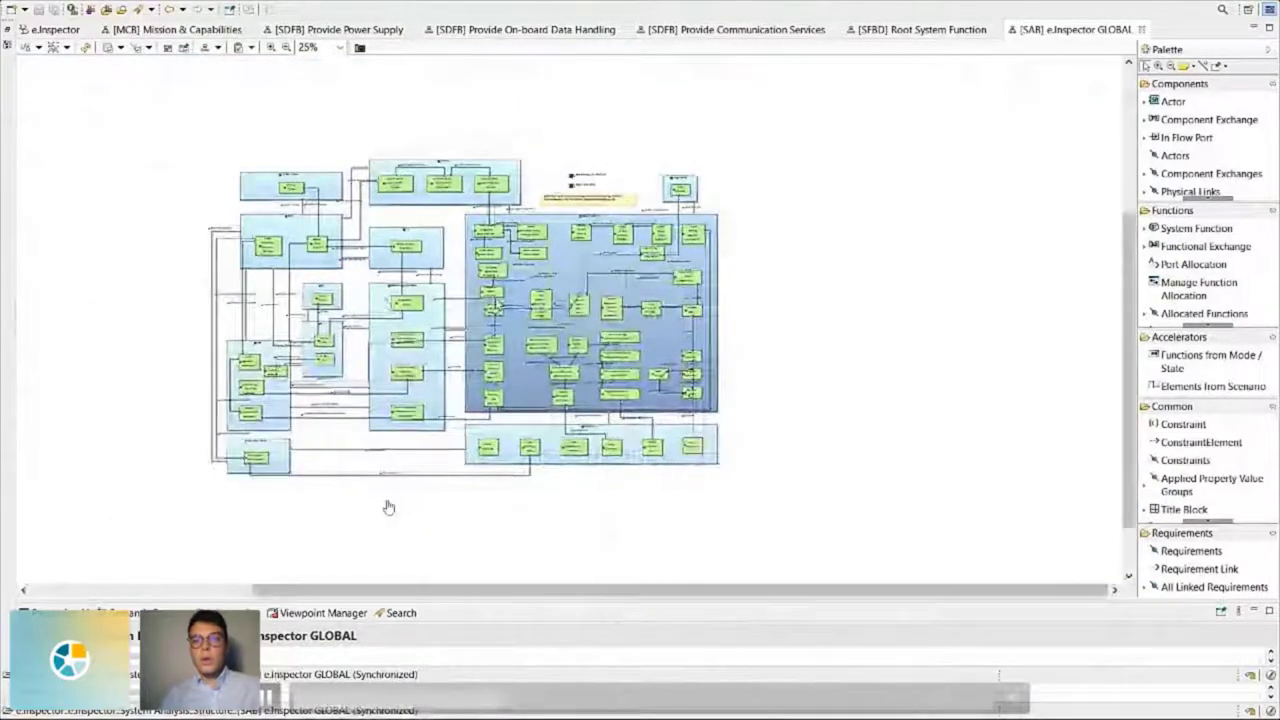
{"action": "scroll", "coordinate": [389, 507], "scroll_direction": "up", "scroll_amount": 1}
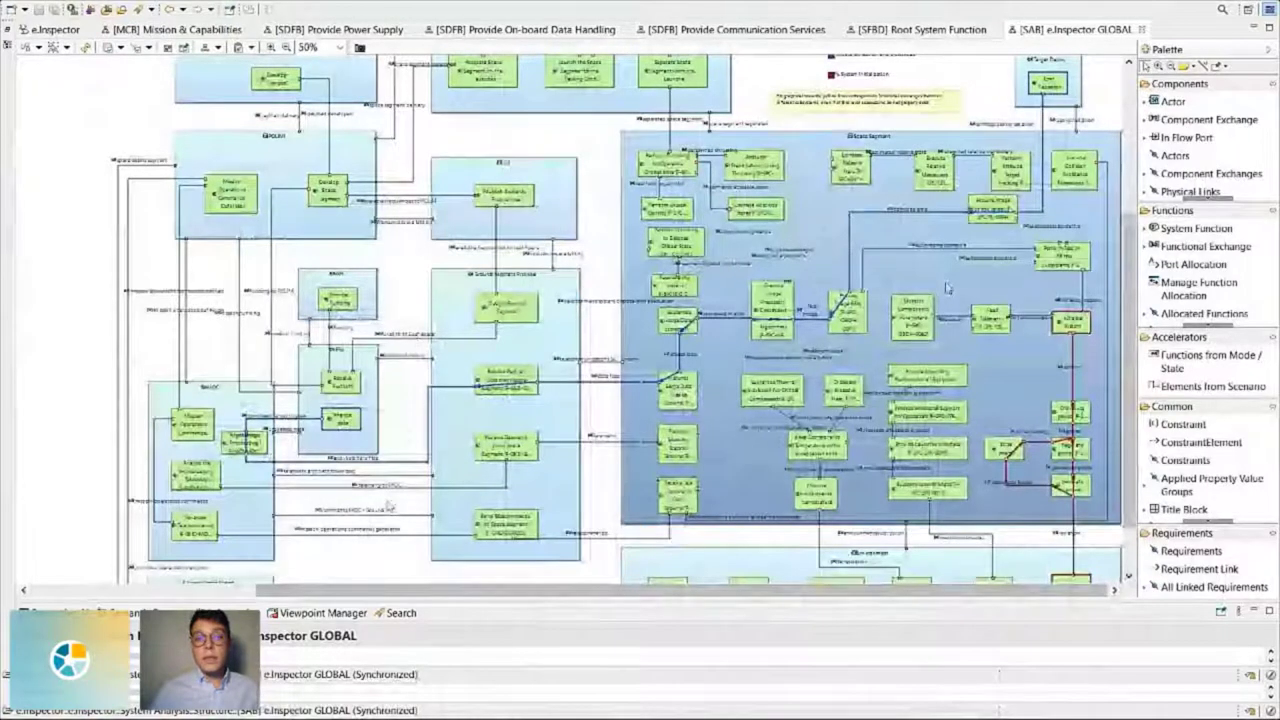
Examine the Space Segment functions and the Data Collection and Download and System Initialization chains in the e.Inspector GLOBAL system architecture diagram
{"action": "scroll", "coordinate": [947, 287], "scroll_direction": "up", "scroll_amount": 1}
{"action": "scroll", "coordinate": [797, 410], "scroll_direction": "right", "scroll_amount": 2}
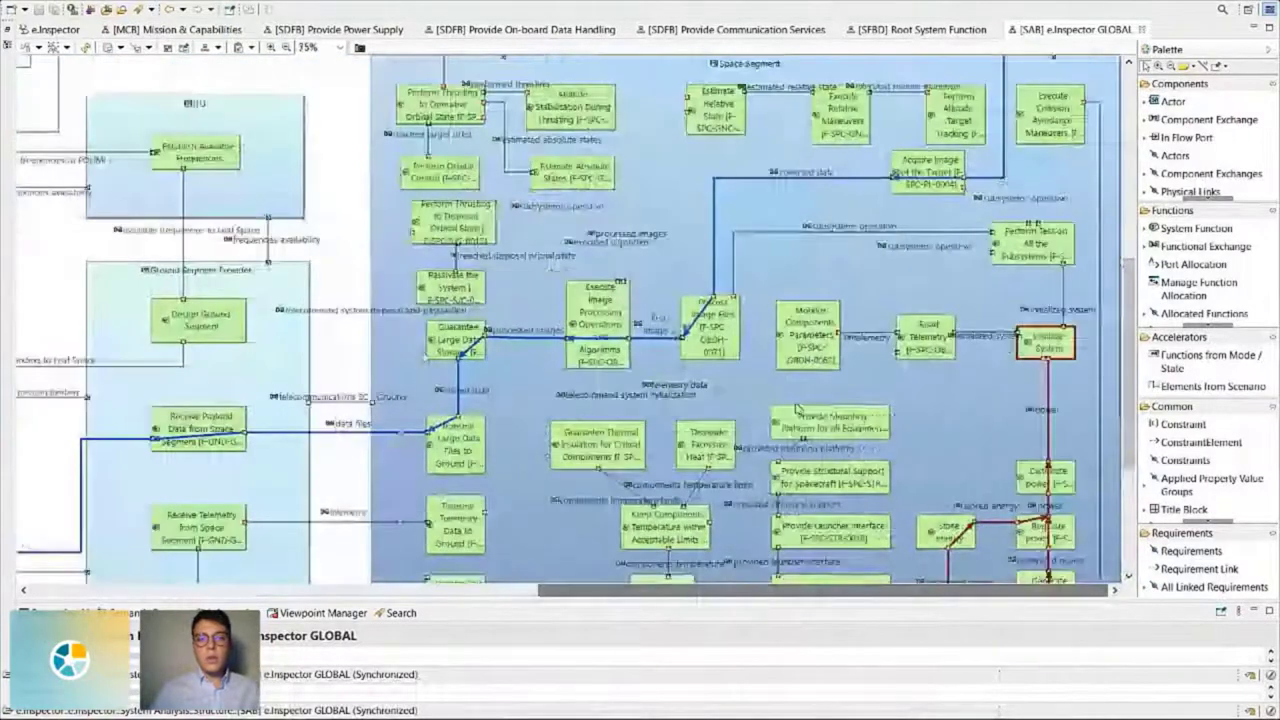
{"action": "scroll", "coordinate": [797, 410], "scroll_direction": "up", "scroll_amount": 5}
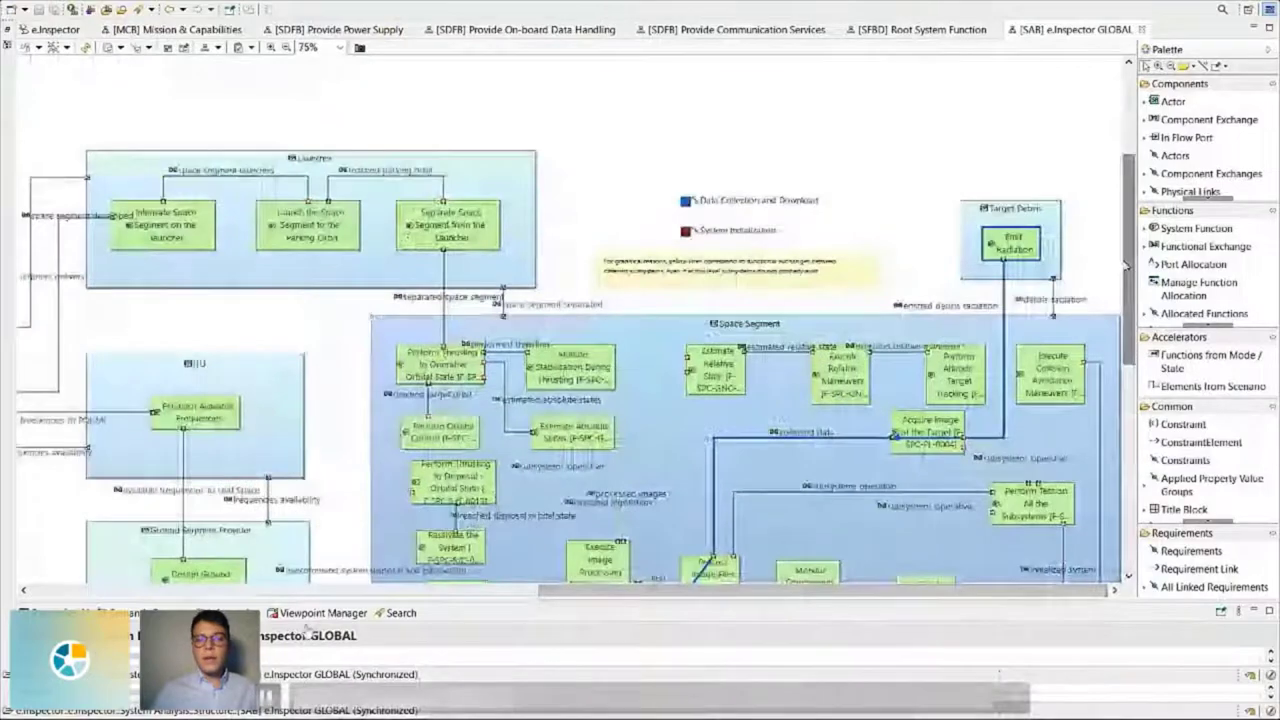
{"action": "left_click_drag", "start_coordinate": [1127, 265], "coordinate": [1124, 378]}
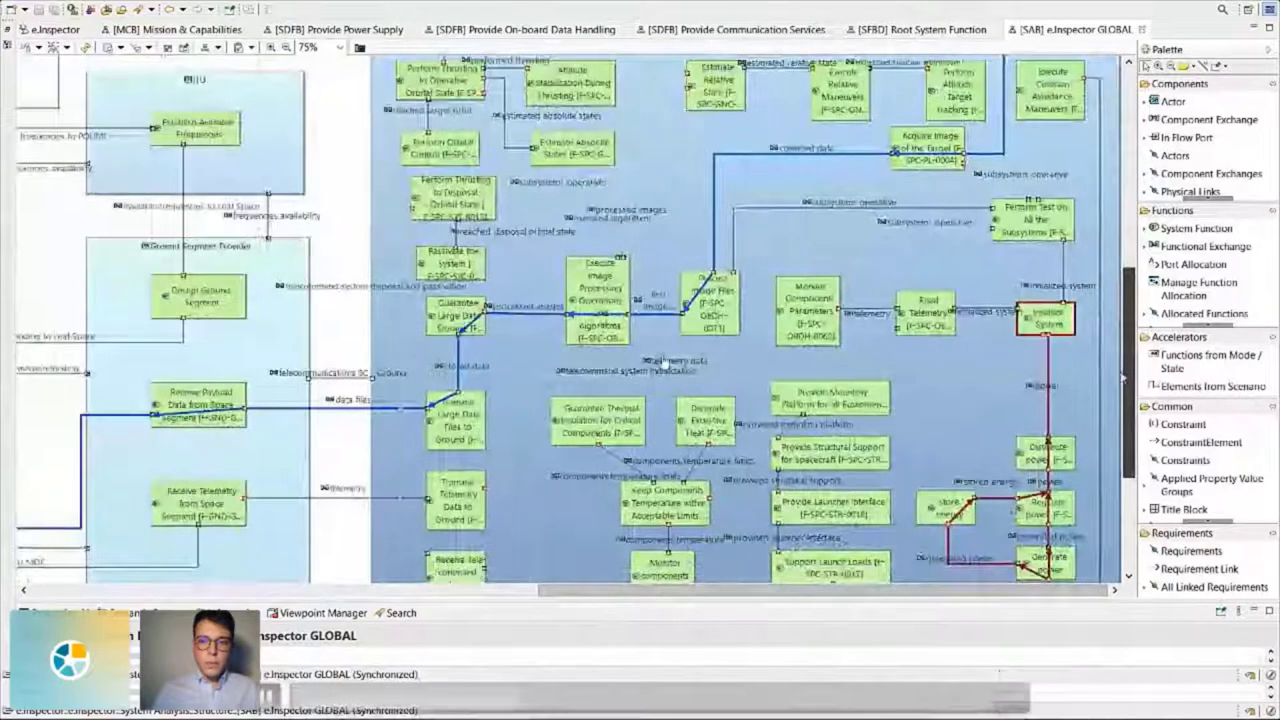
{"action": "scroll", "coordinate": [830, 390], "scroll_direction": "up", "scroll_amount": 1}
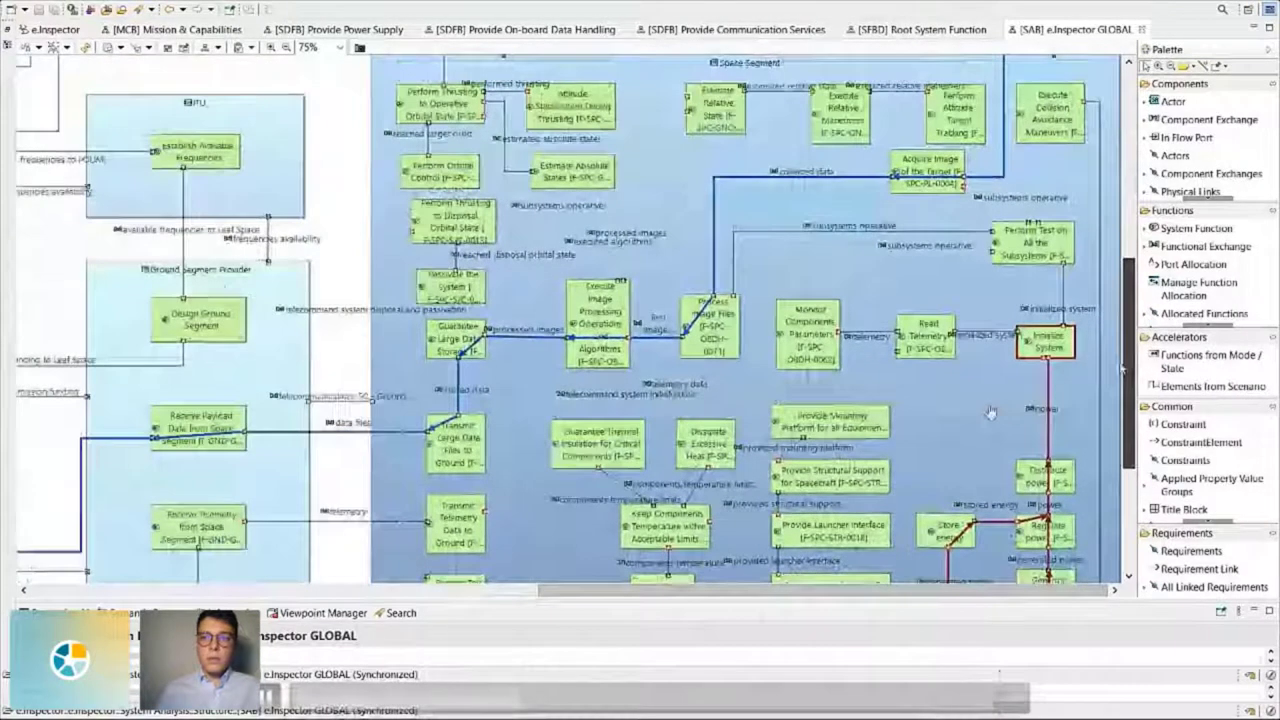
{"action": "left_click_drag", "start_coordinate": [1122, 370], "coordinate": [1125, 405]}
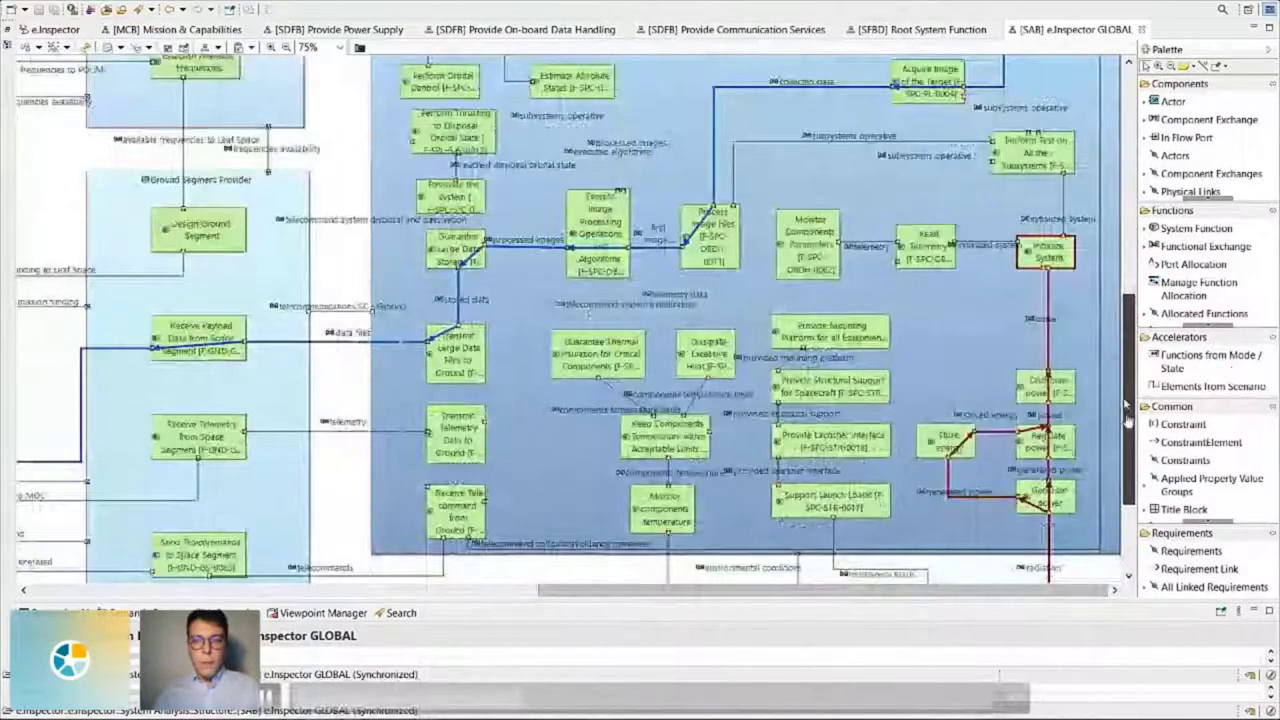
{"action": "scroll", "coordinate": [658, 494], "scroll_direction": "down", "scroll_amount": 5}
{"action": "scroll", "coordinate": [736, 481], "scroll_direction": "up", "scroll_amount": 4}
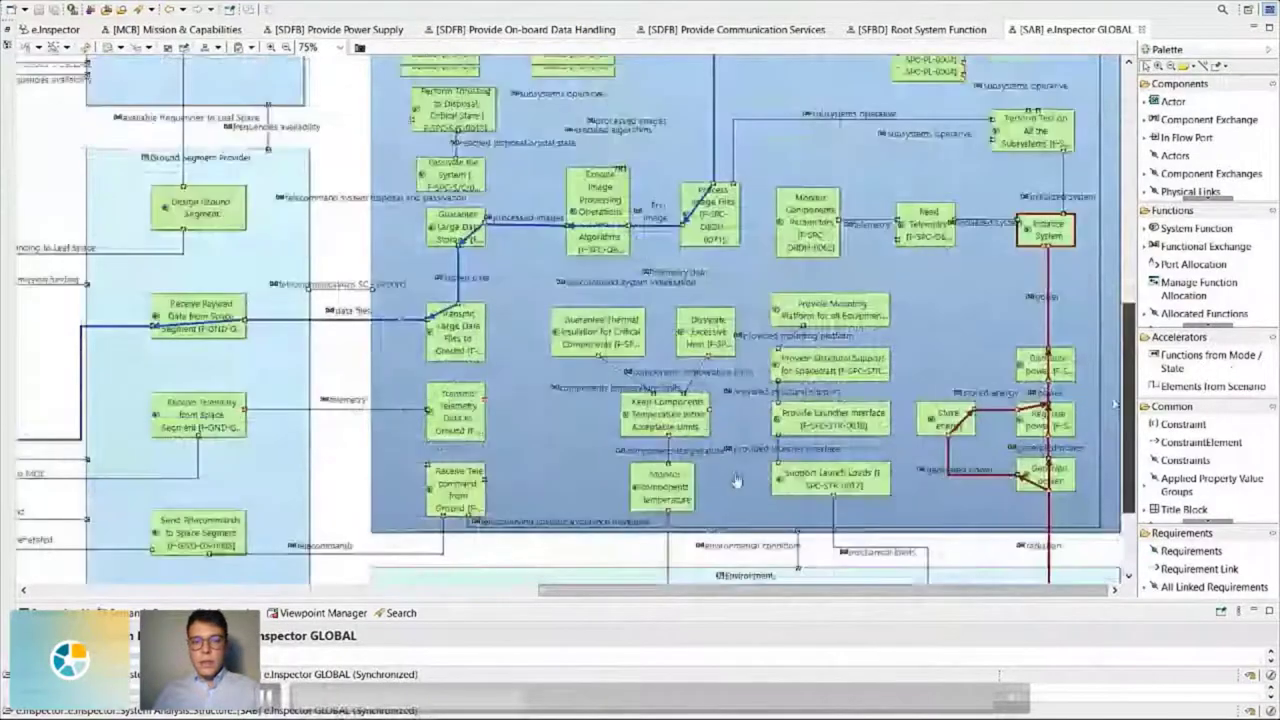
{"action": "scroll", "coordinate": [736, 481], "scroll_direction": "up", "scroll_amount": 6}
{"action": "scroll", "coordinate": [509, 408], "scroll_direction": "up", "scroll_amount": 1}
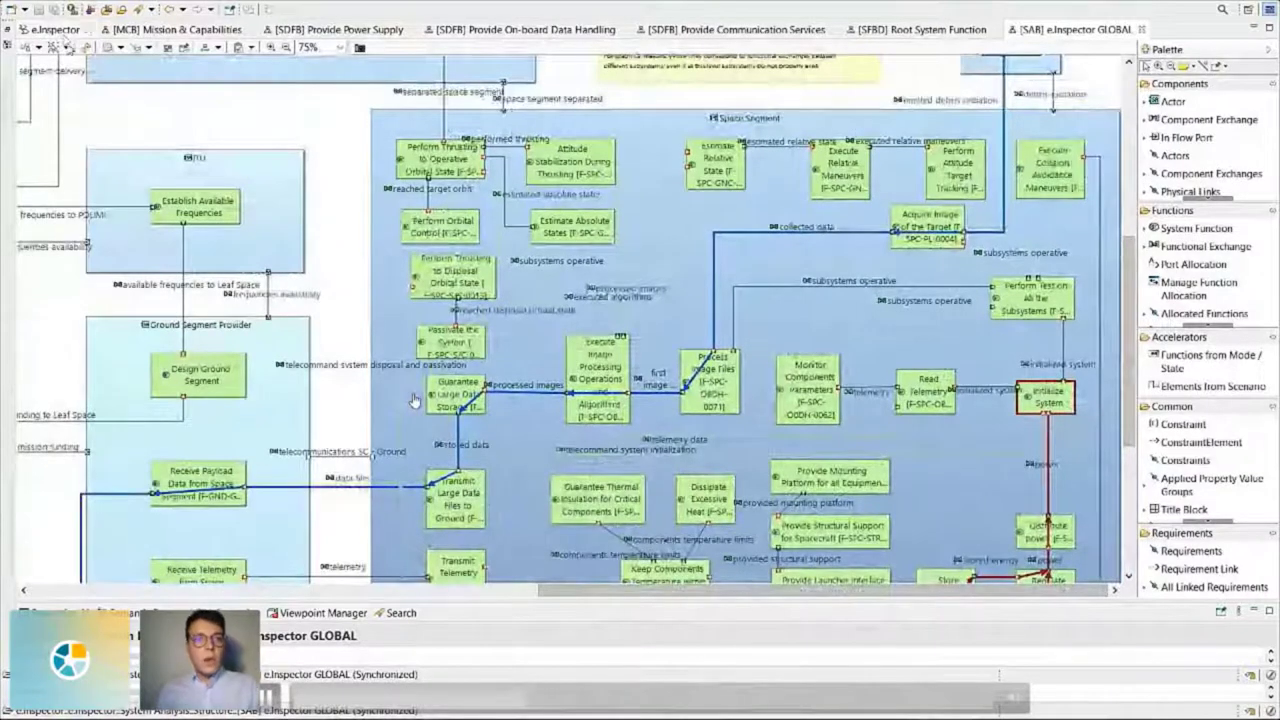
Go through the workflow overview to the Logical Architecture's e.Inspector GLOBAL diagram and examine its Space Segment subsystems and external actors
{"action": "left_click", "coordinate": [60, 31]}
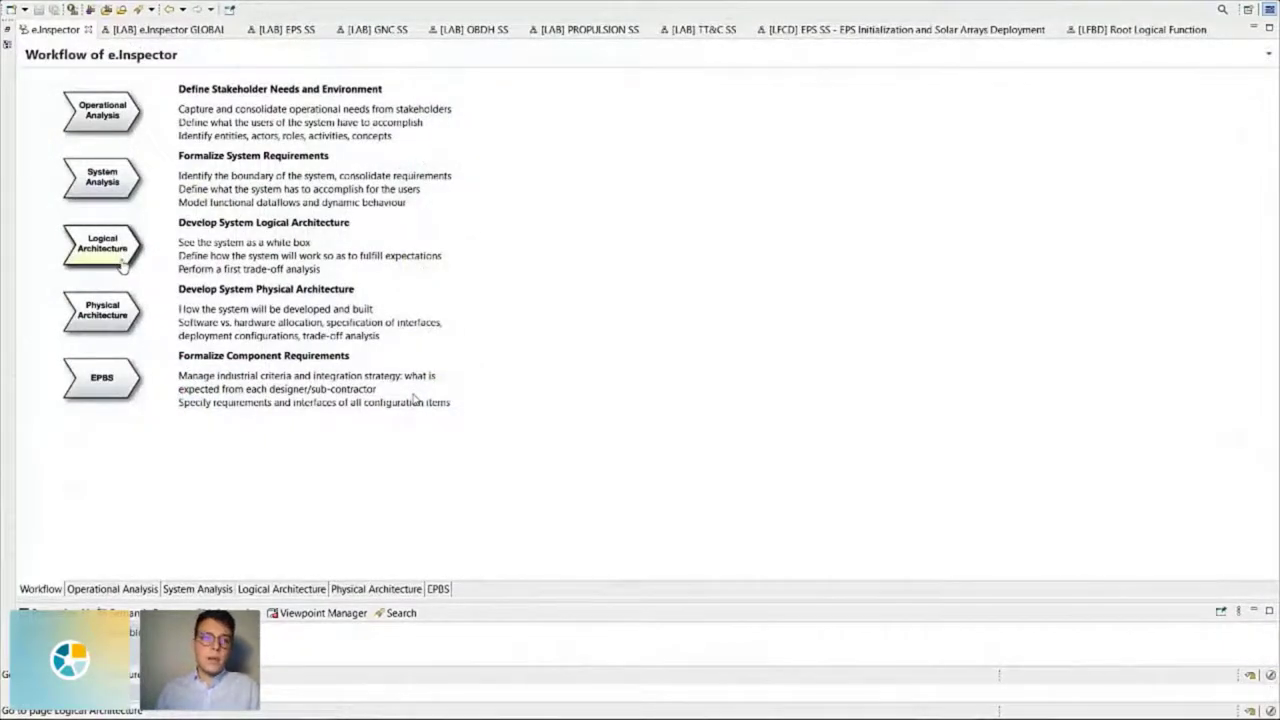
{"action": "left_click", "coordinate": [182, 32]}
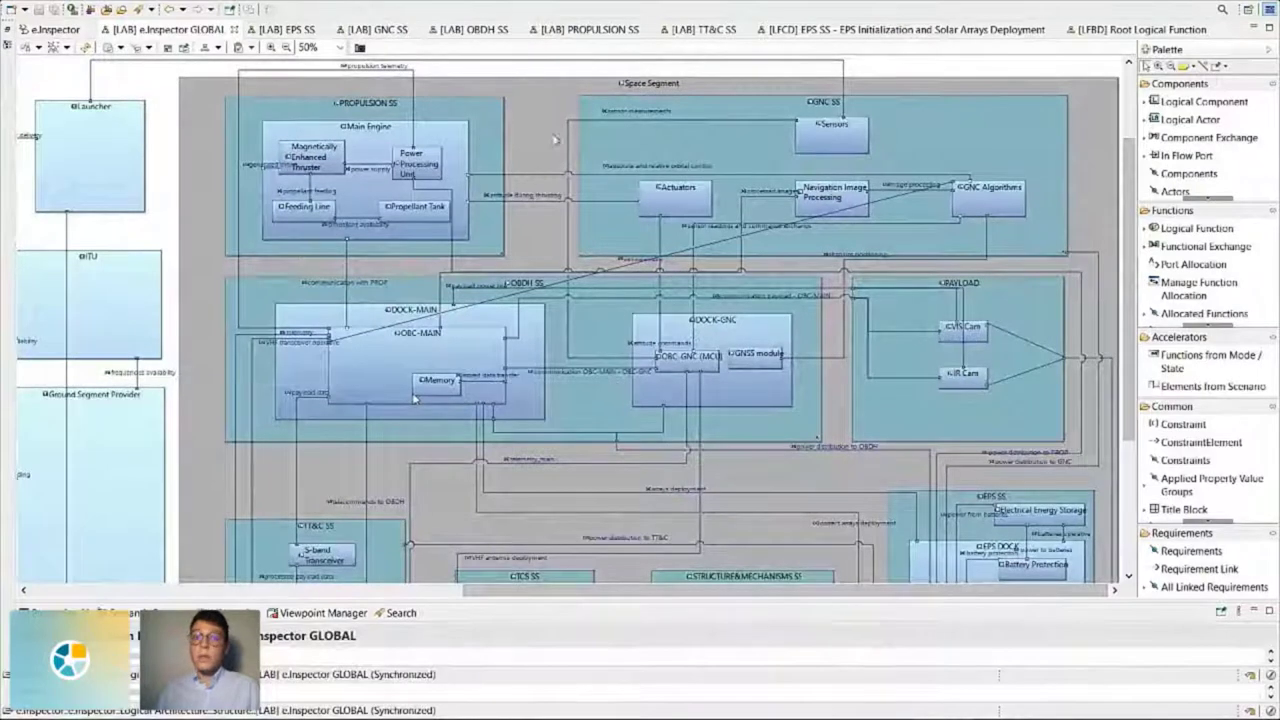
{"action": "left_click", "coordinate": [607, 91]}
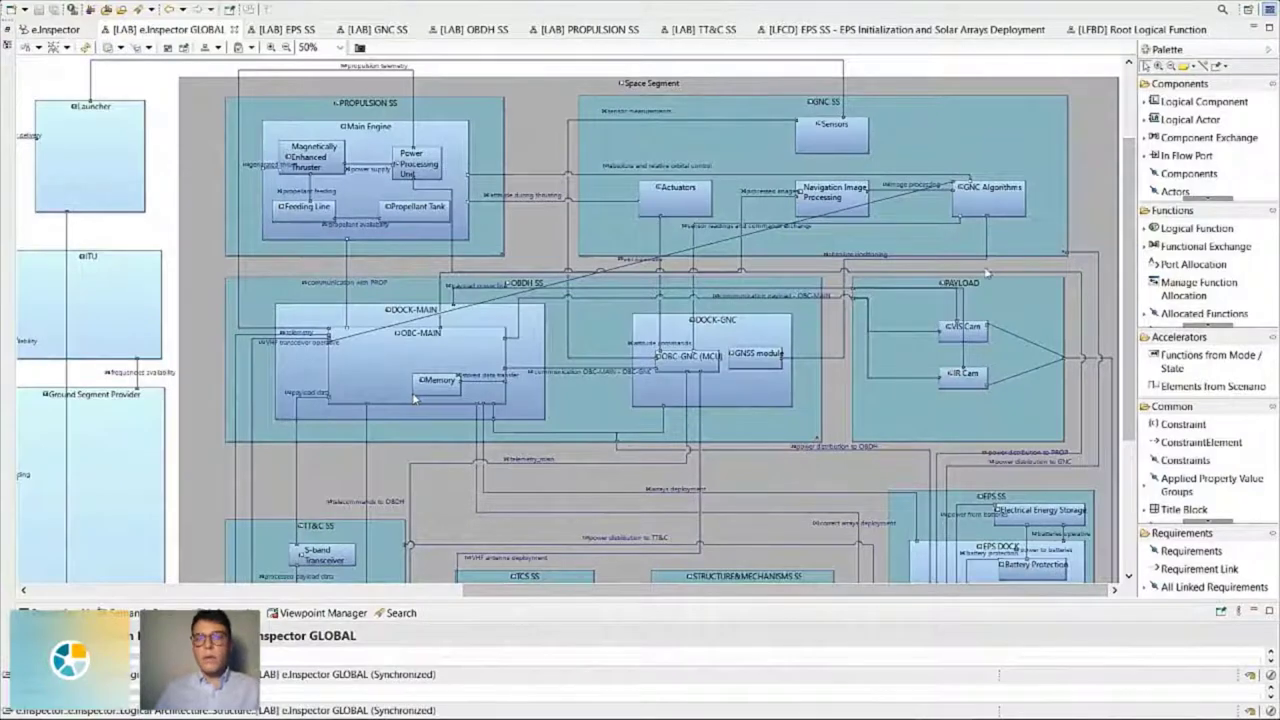
{"action": "left_click_drag", "start_coordinate": [1130, 270], "coordinate": [1137, 403]}
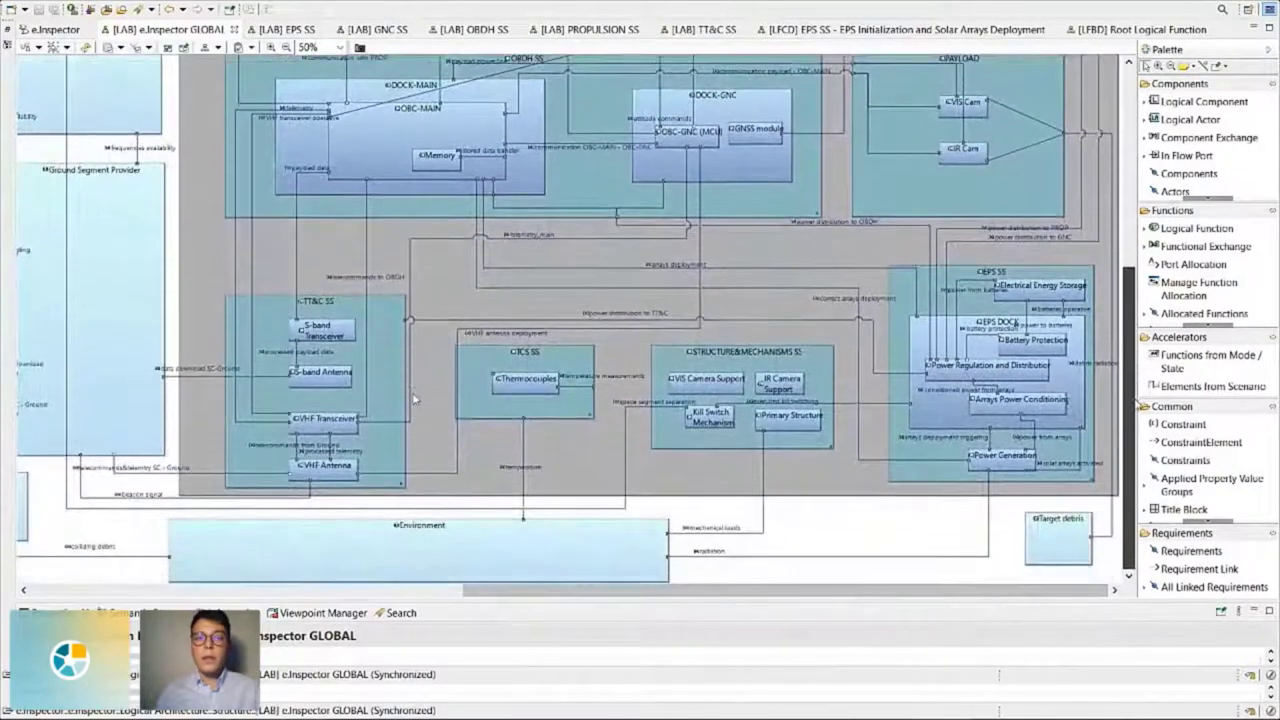
{"action": "left_click_drag", "start_coordinate": [730, 590], "coordinate": [540, 587]}
{"action": "left_click_drag", "start_coordinate": [1128, 396], "coordinate": [1128, 261]}
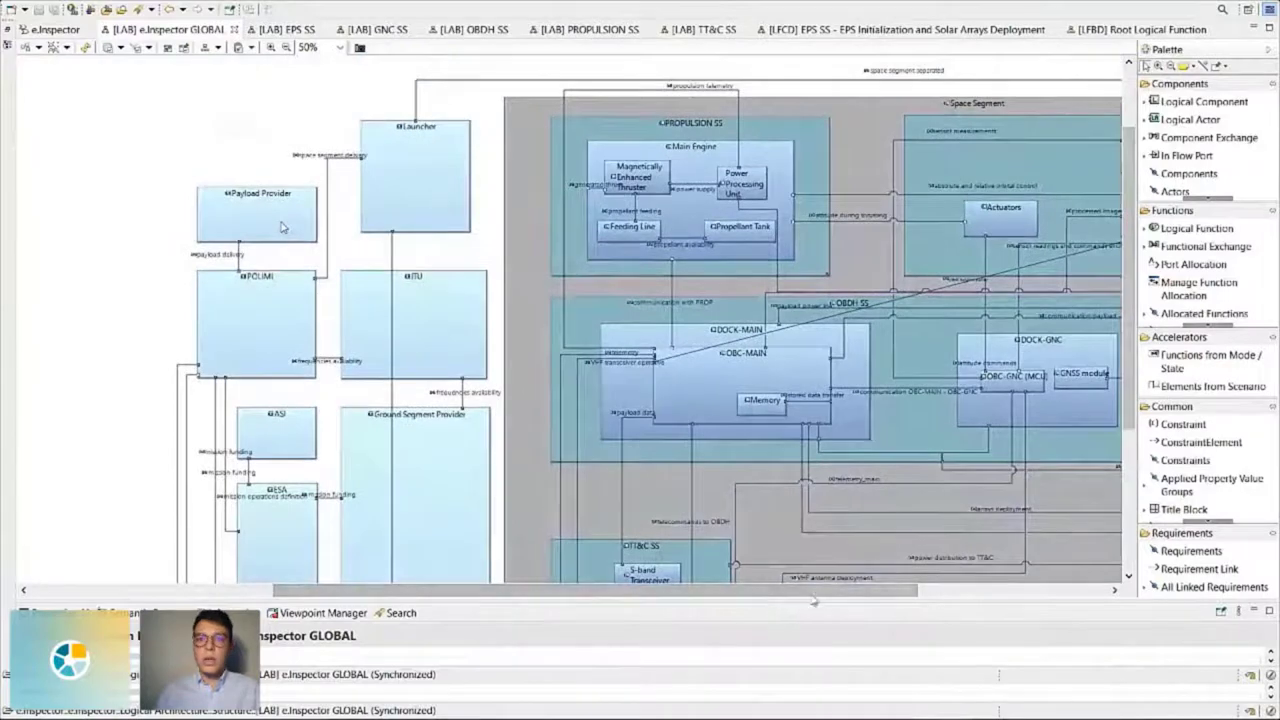
{"action": "left_click_drag", "start_coordinate": [839, 594], "coordinate": [1045, 587]}
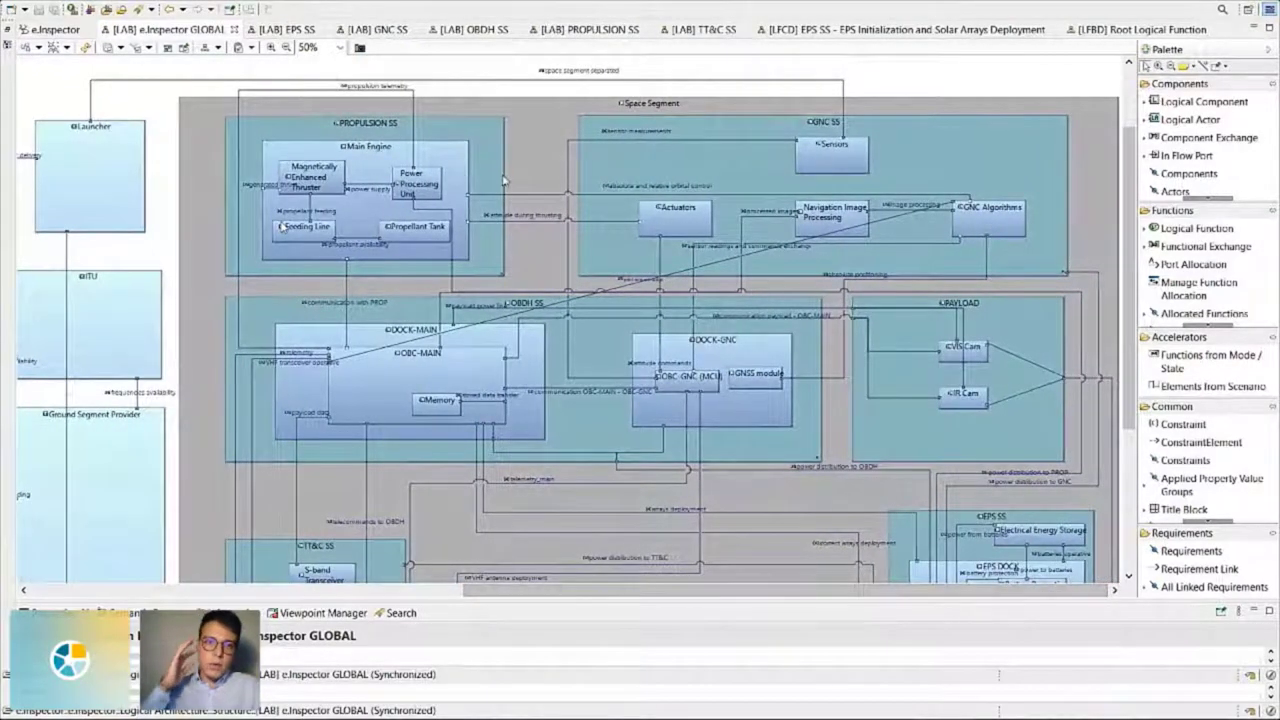
{"action": "scroll", "coordinate": [625, 287], "scroll_direction": "down", "scroll_amount": 5}
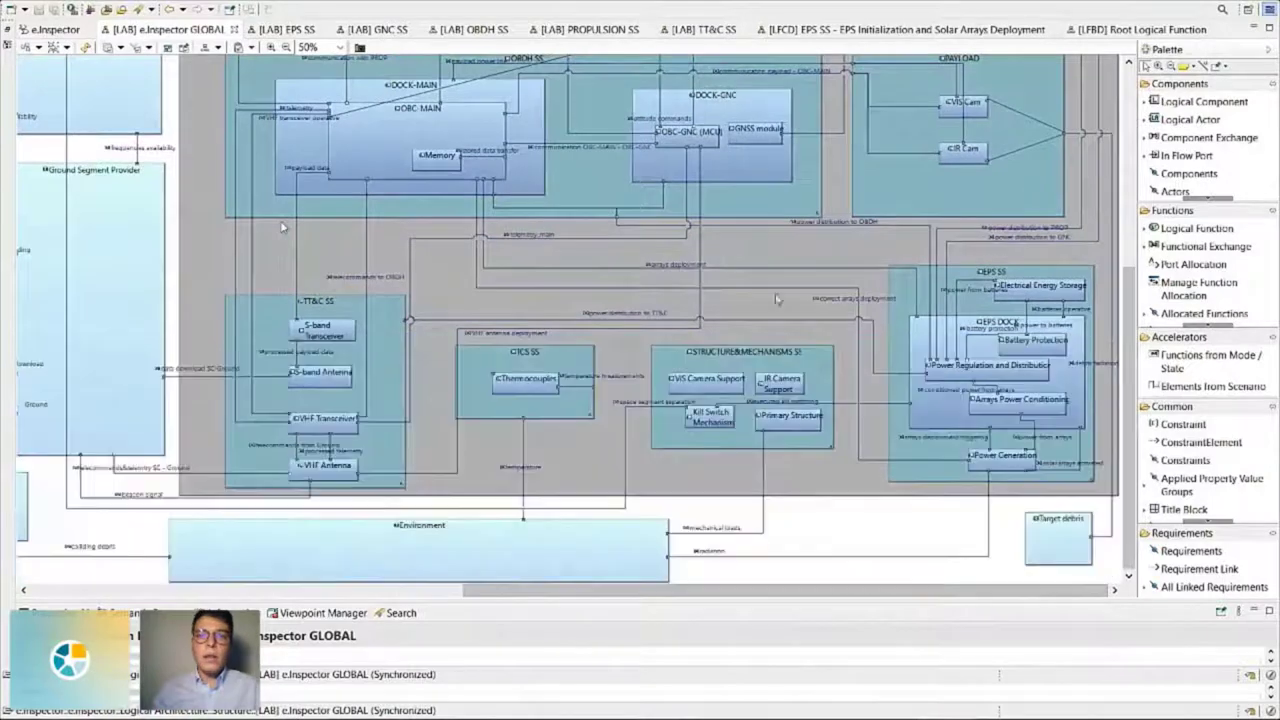
Open and review the EPS SS logical architecture diagram, and open its EPS Initialization and Solar Arrays Deployment functional chain
{"action": "left_click", "coordinate": [960, 275]}
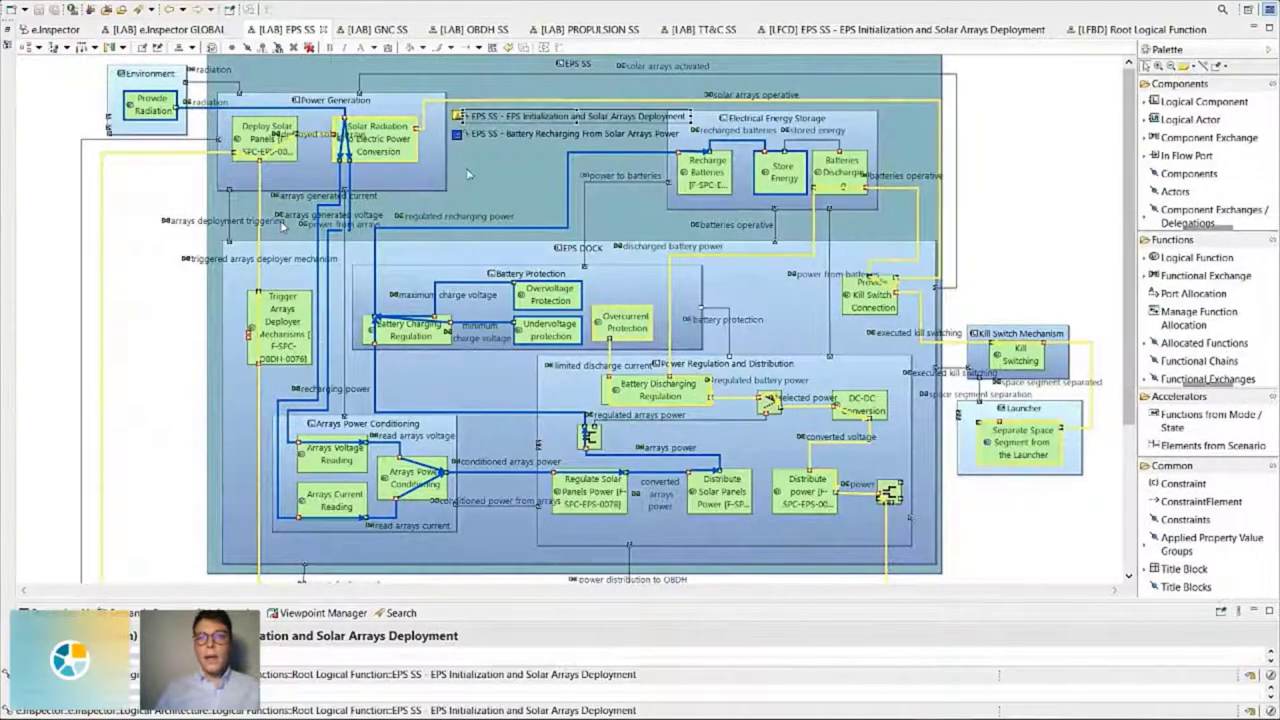
{"action": "left_click", "coordinate": [1016, 180]}
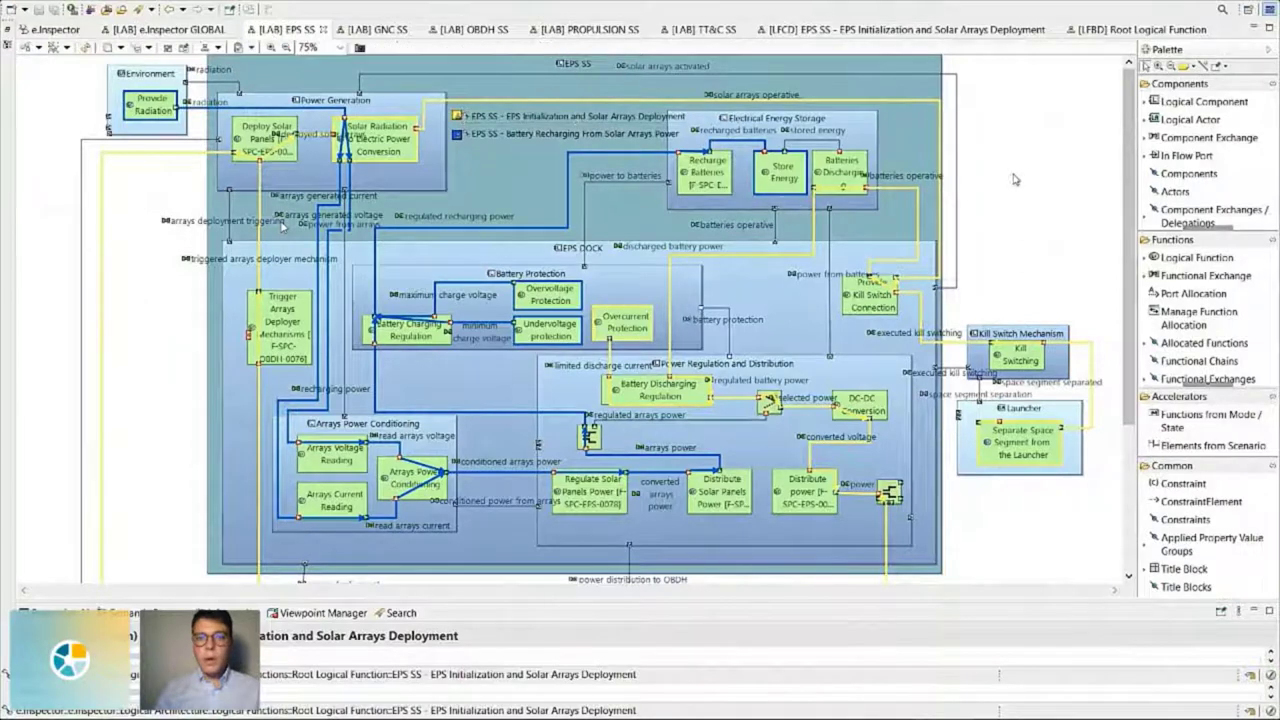
{"action": "scroll", "coordinate": [721, 428], "scroll_direction": "down", "scroll_amount": 3}
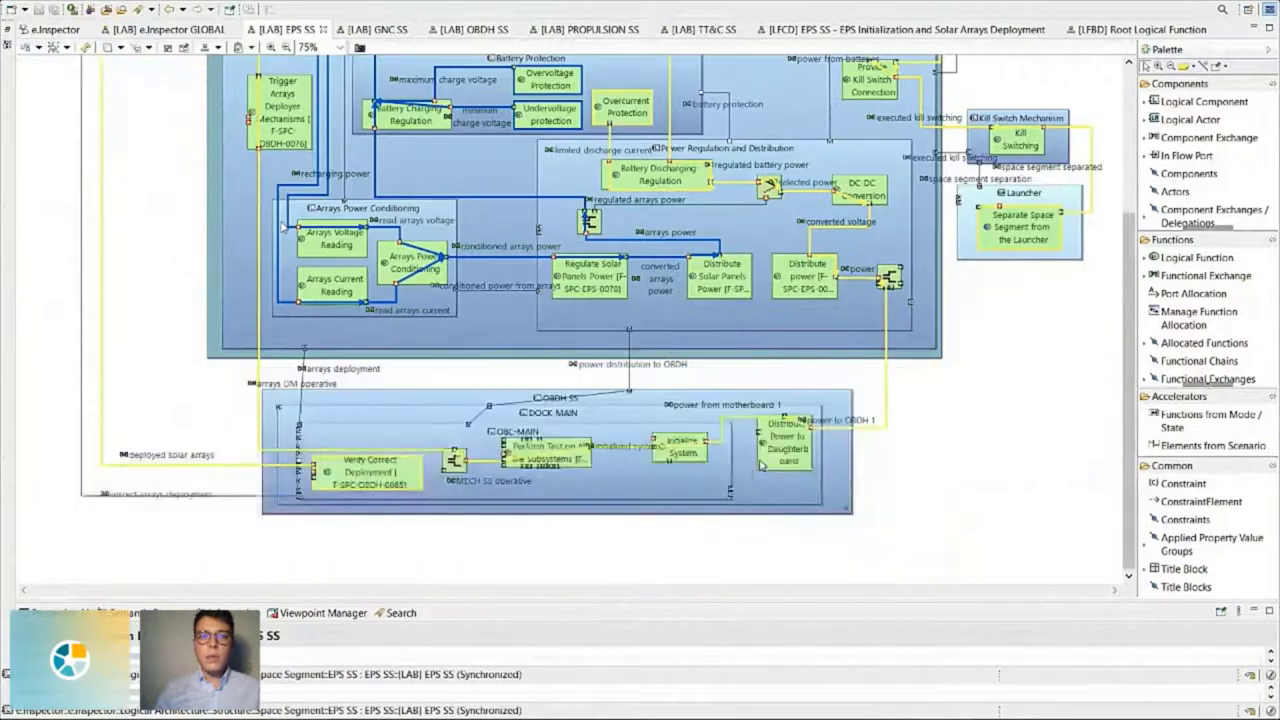
{"action": "scroll", "coordinate": [763, 461], "scroll_direction": "up", "scroll_amount": 3}
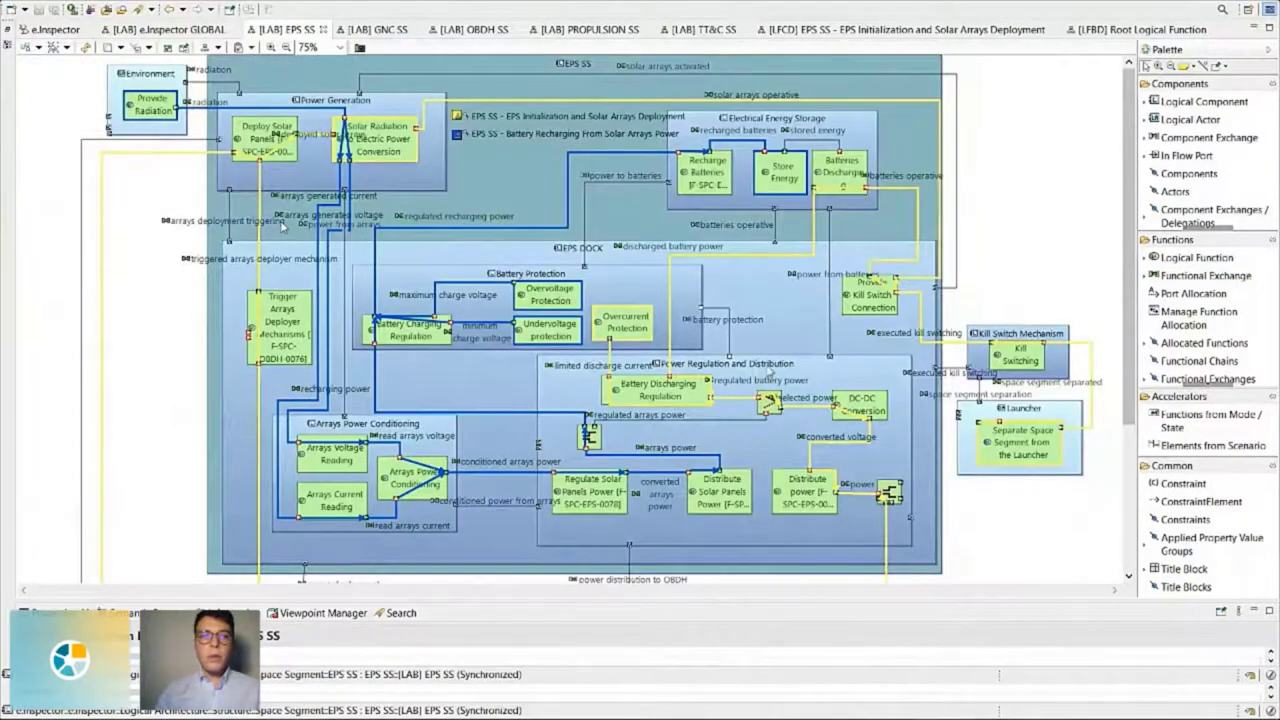
{"action": "left_click", "coordinate": [498, 118]}
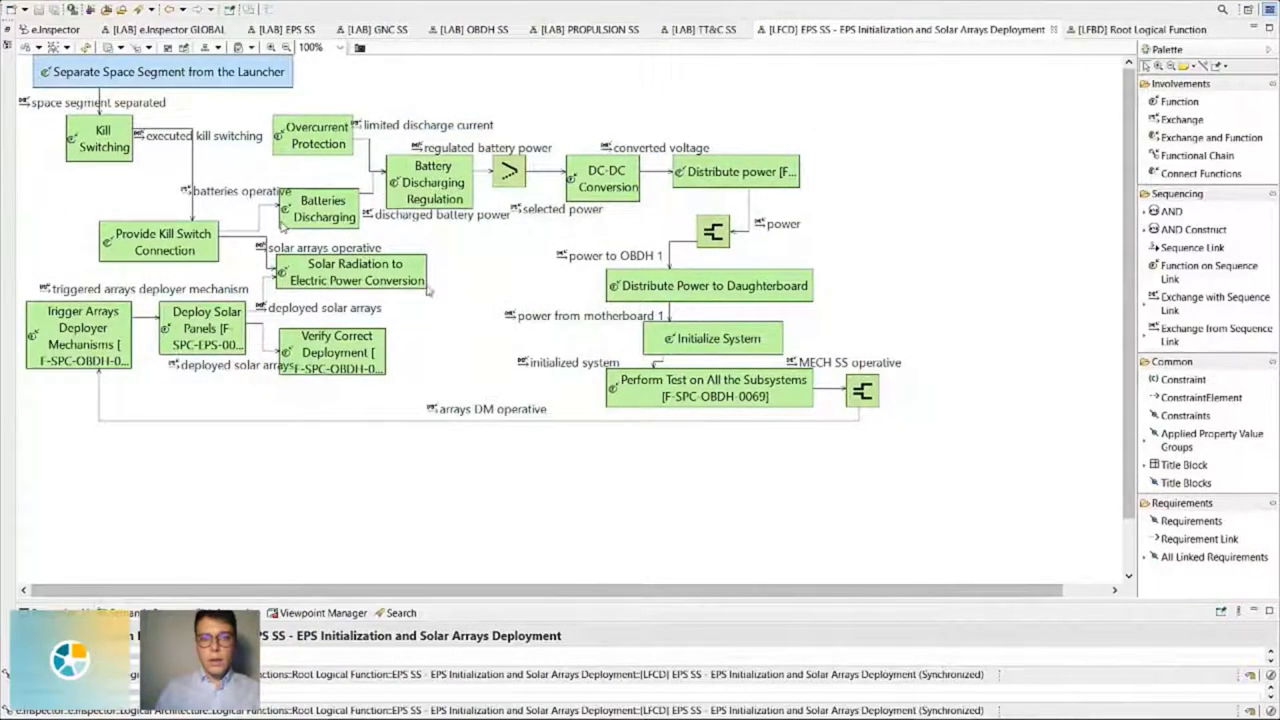
Return to the e.Inspector GLOBAL logical architecture diagram and open the GNC SS subsystem diagram from it
{"action": "left_click", "coordinate": [177, 31]}
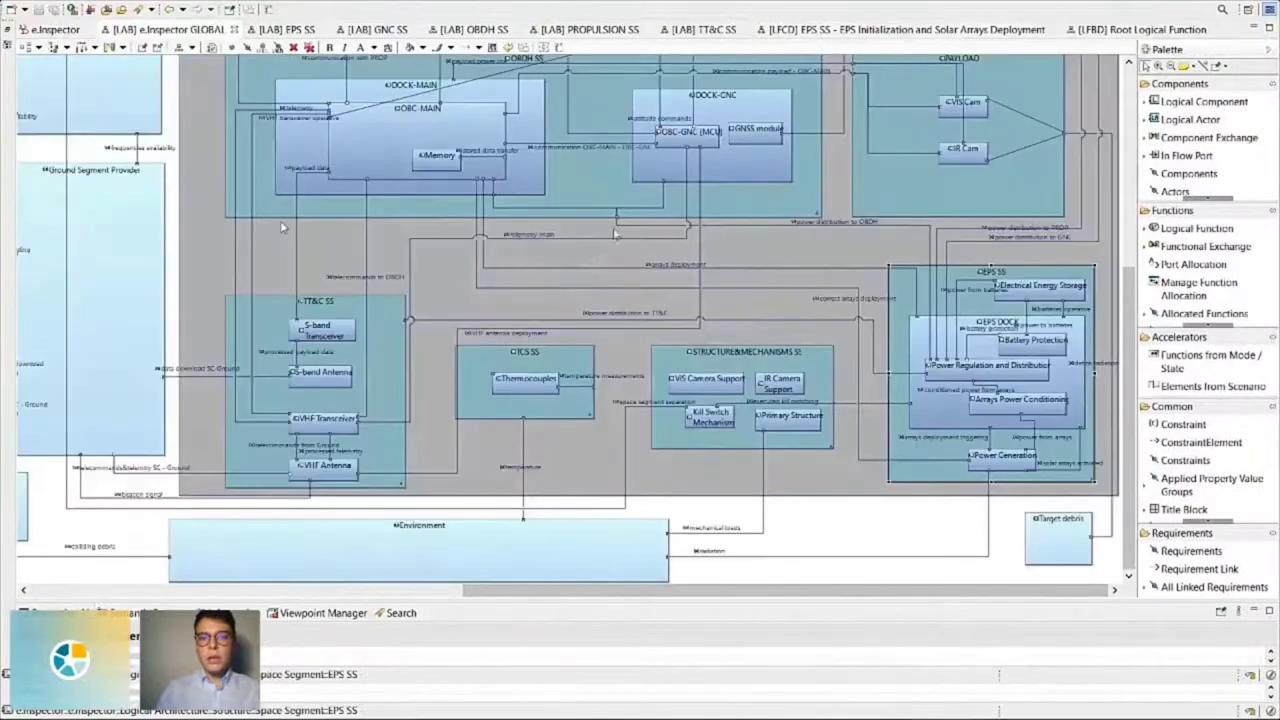
{"action": "left_click", "coordinate": [898, 160]}
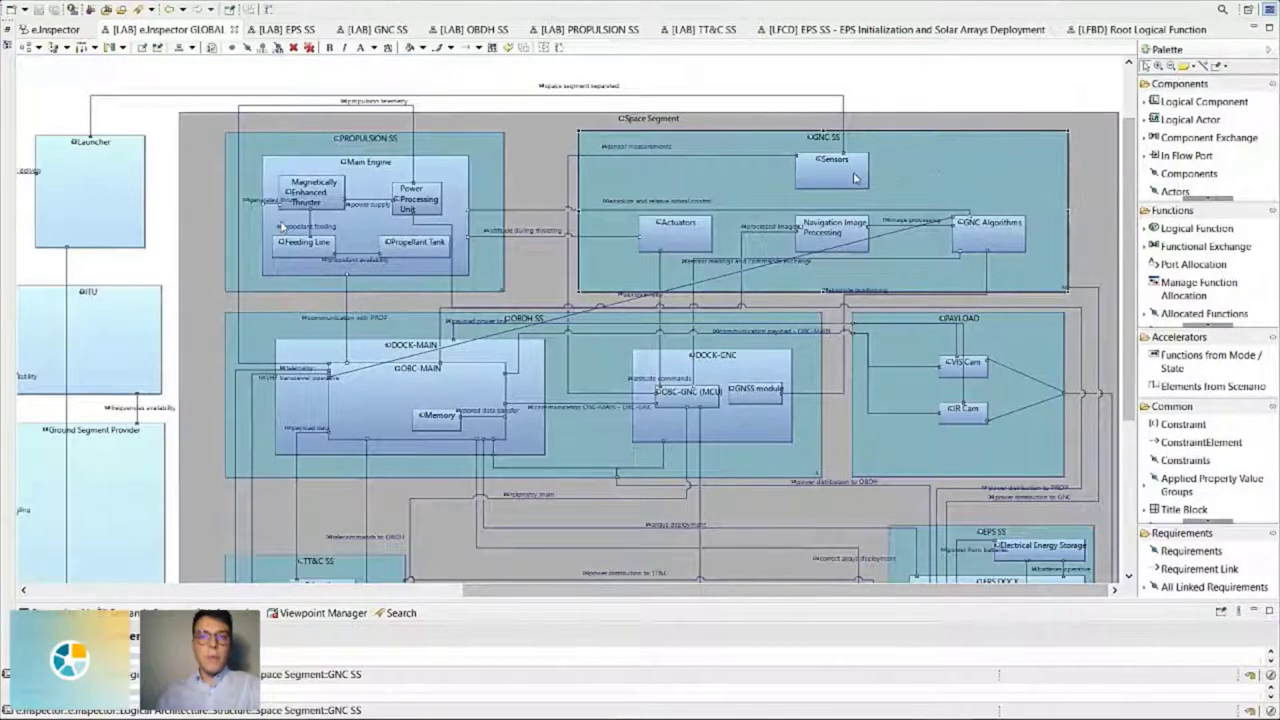
{"action": "double_click", "coordinate": [855, 178]}
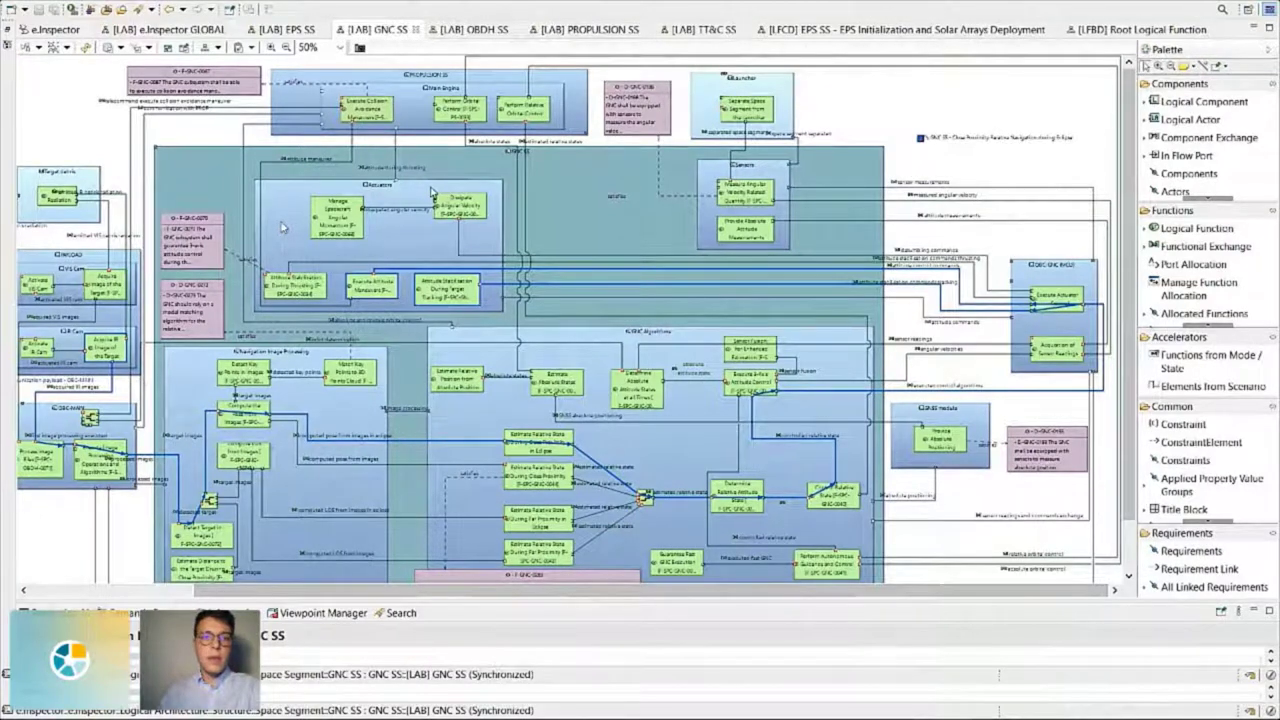
Inspect the Actuators, Navigation Image Processing, GNC Algorithms and Sensors components in the GNC SS diagram
{"action": "left_click", "coordinate": [282, 228]}
{"action": "key", "text": "Down"}
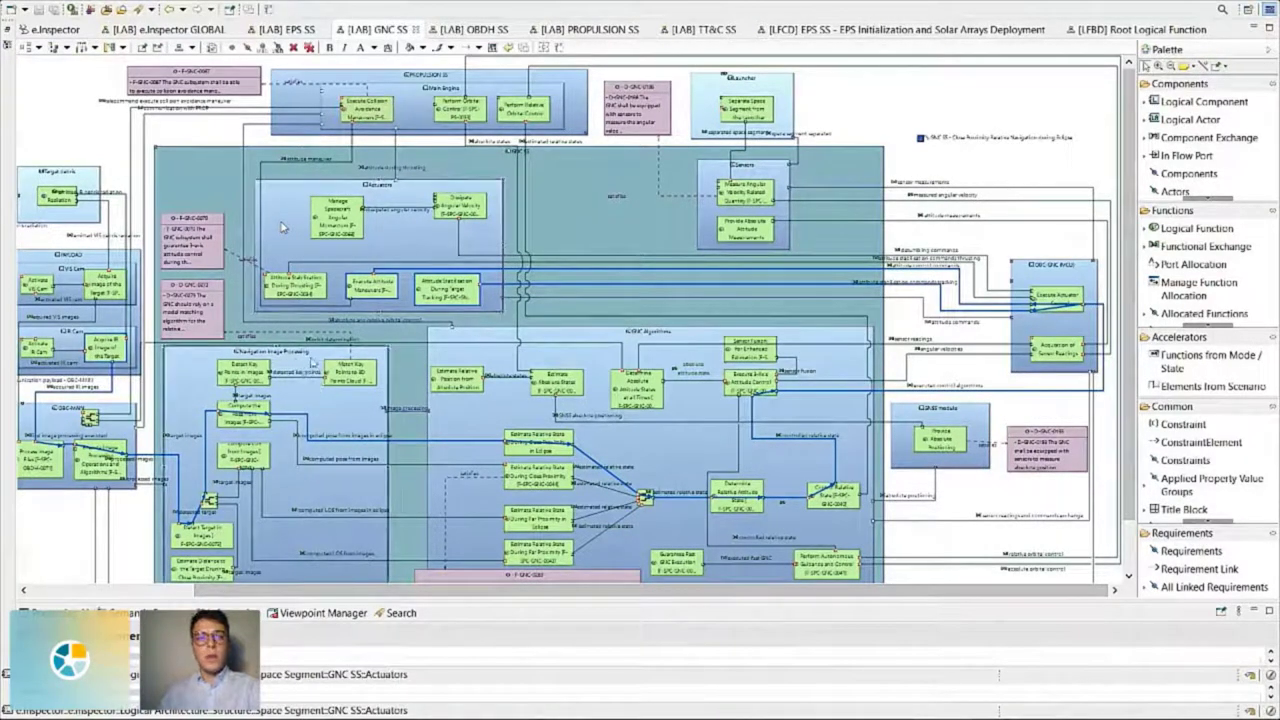
{"action": "key", "text": "Right"}
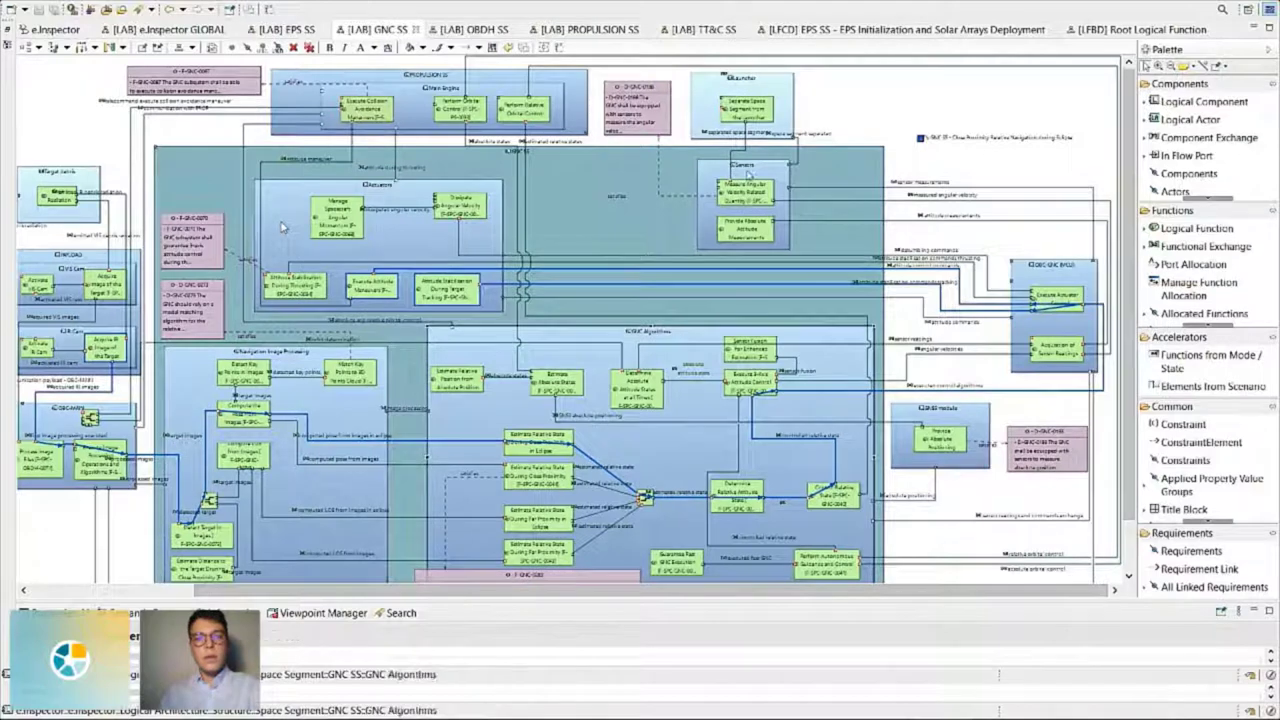
{"action": "left_click", "coordinate": [750, 168]}
{"action": "left_click", "coordinate": [900, 115]}
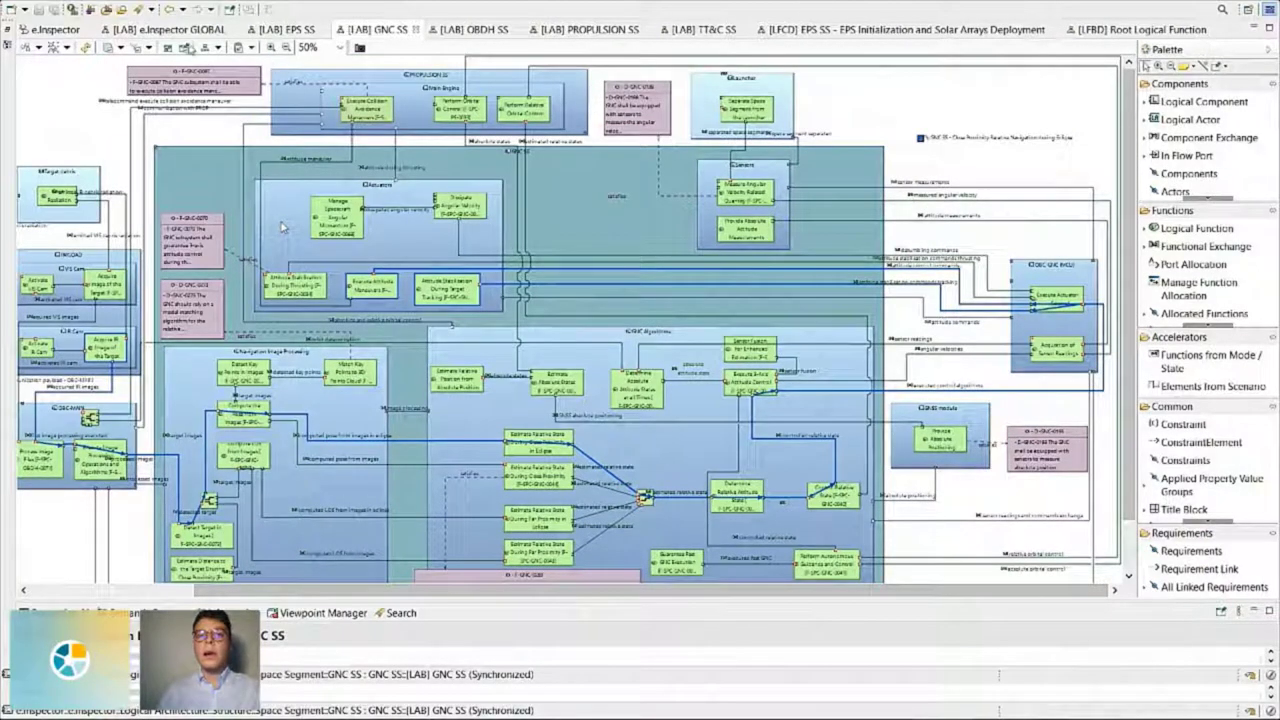
From the e.Inspector GLOBAL logical architecture diagram, open the OBDH SS subsystem diagram and review its functions and functional chains
{"action": "left_click", "coordinate": [210, 29]}
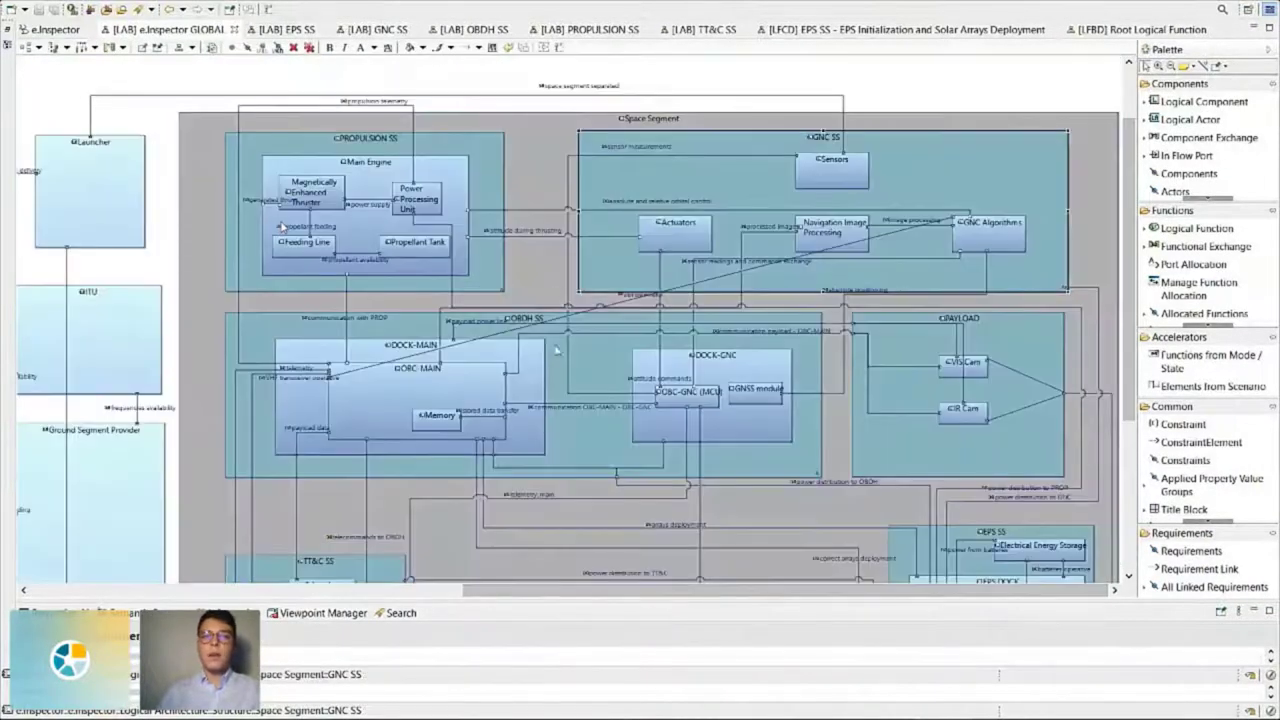
{"action": "left_click", "coordinate": [267, 160]}
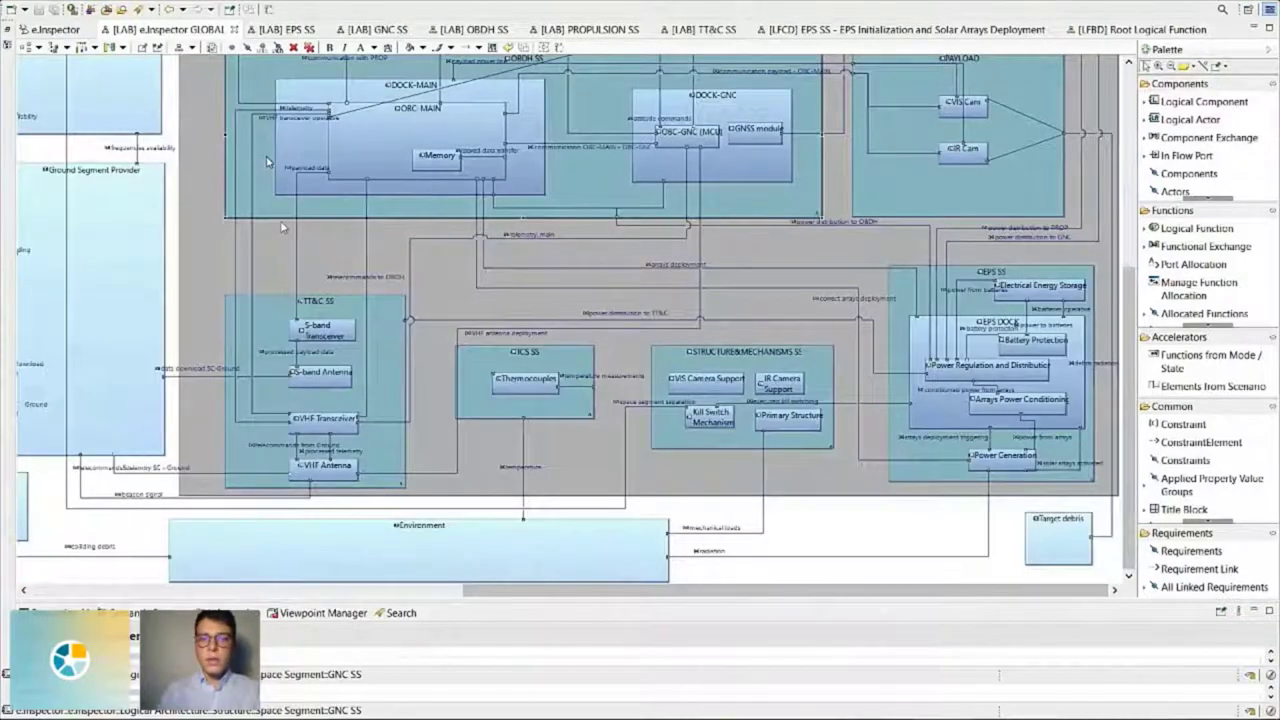
{"action": "scroll", "coordinate": [300, 250], "scroll_direction": "up", "scroll_amount": 5}
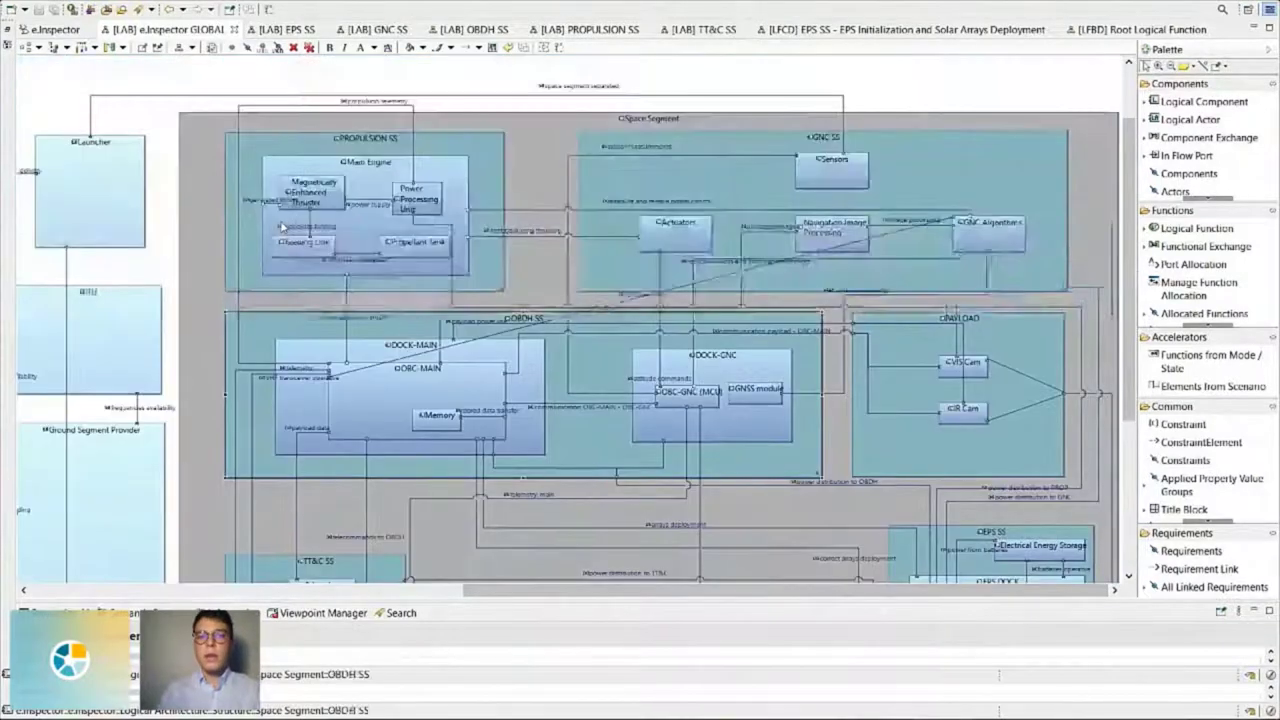
{"action": "left_click", "coordinate": [276, 326]}
{"action": "right_click", "coordinate": [276, 326]}
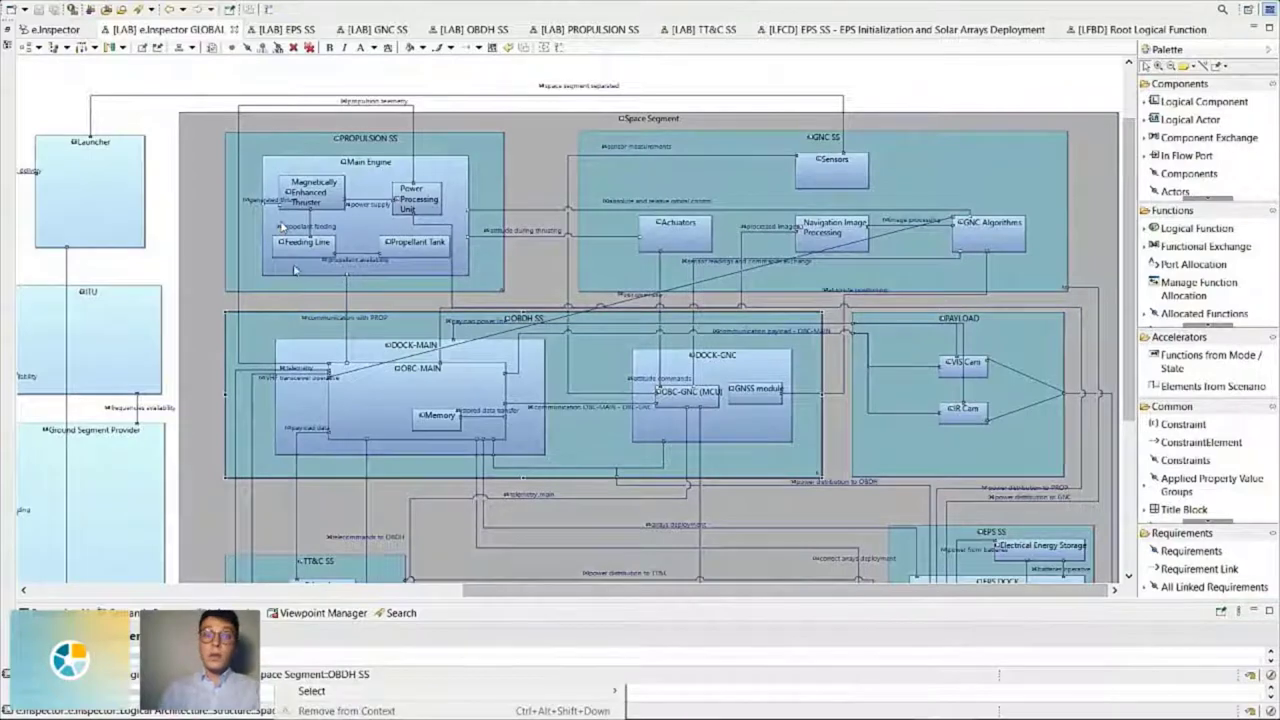
{"action": "key", "text": "Escape"}
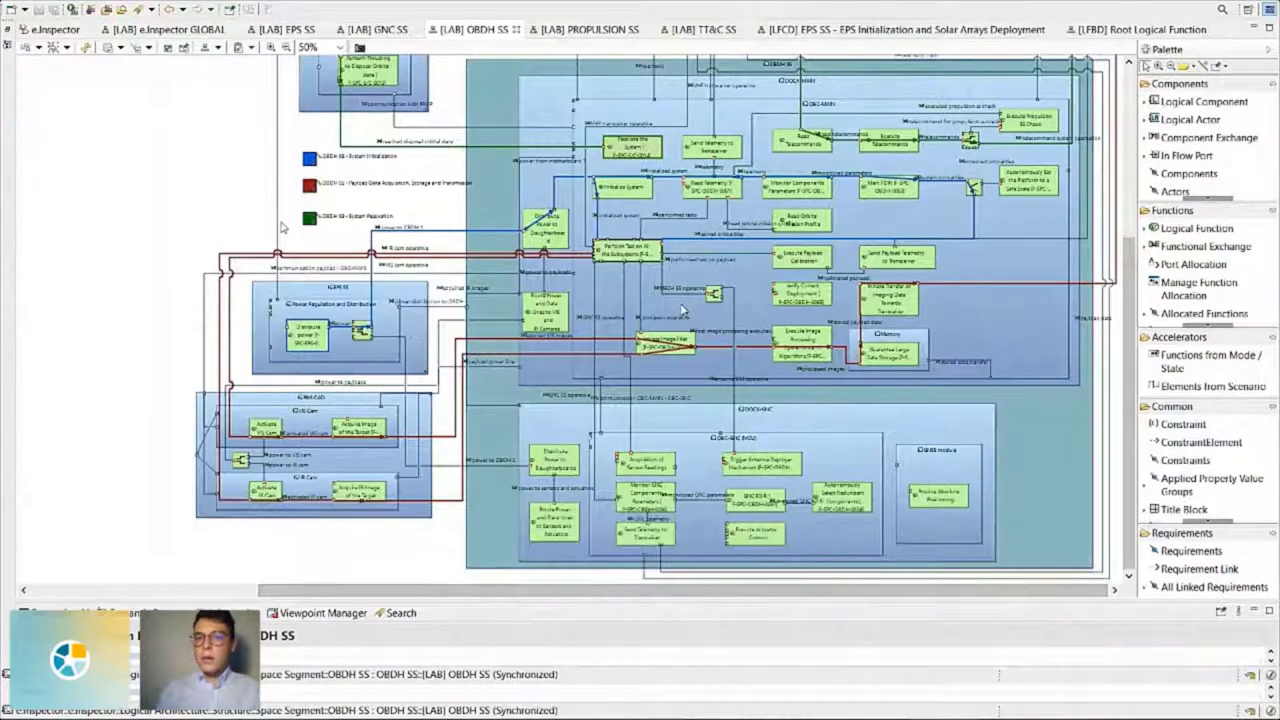
{"action": "scroll", "coordinate": [283, 228], "scroll_direction": "up", "scroll_amount": 3}
{"action": "scroll", "coordinate": [283, 228], "scroll_direction": "down", "scroll_amount": 4}
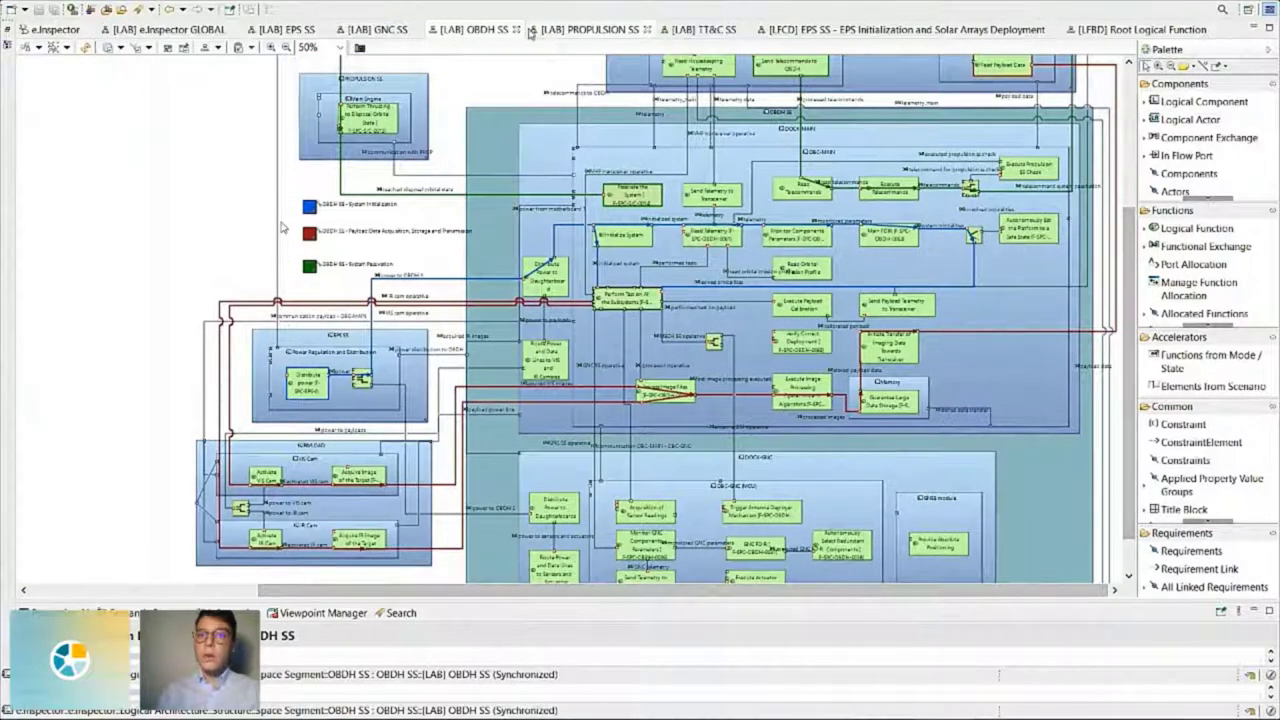
From the e.Inspector GLOBAL logical architecture diagram, open the PROPULSION SS subsystem diagram and review its Main Engine functions
{"action": "left_click", "coordinate": [192, 30]}
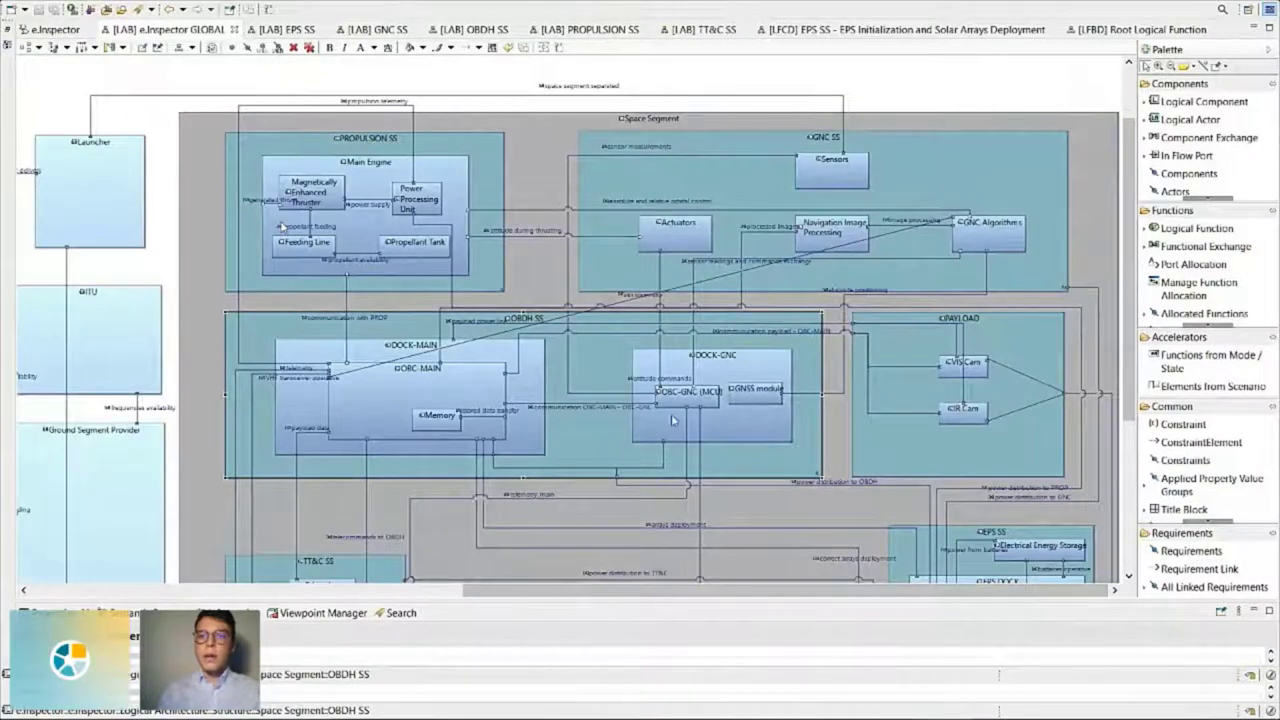
{"action": "left_click", "coordinate": [392, 138]}
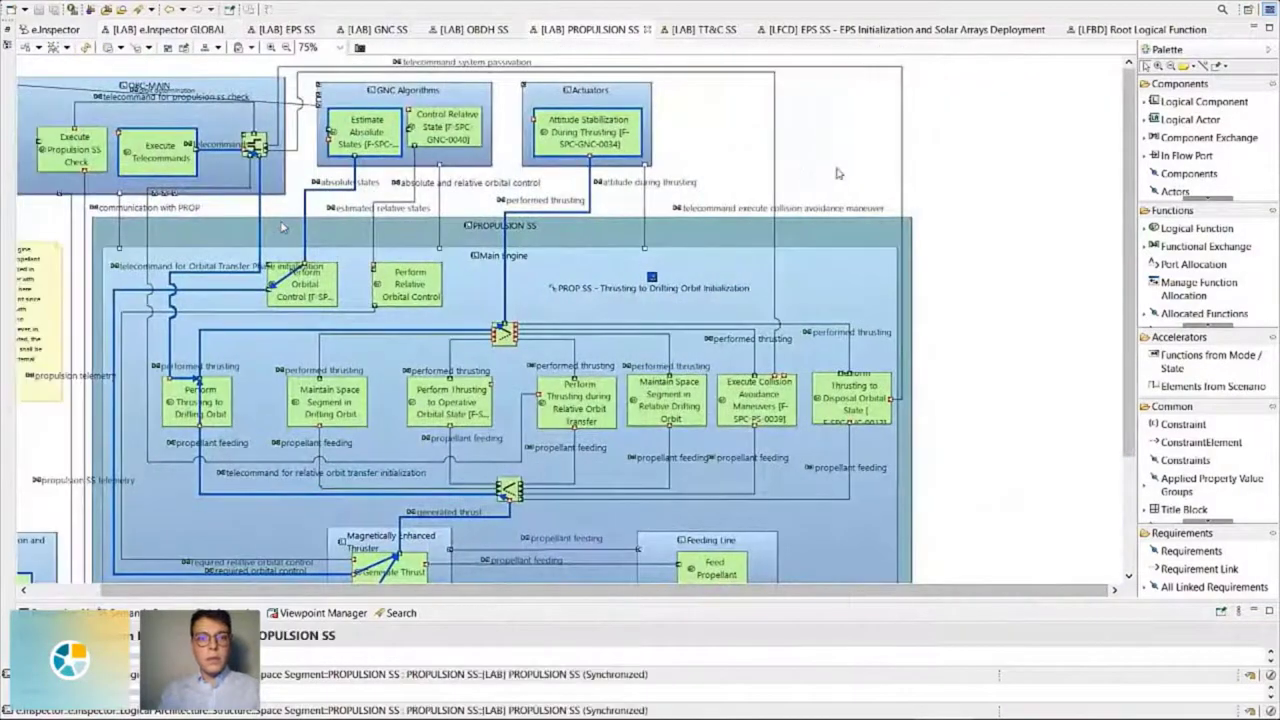
{"action": "left_click_drag", "start_coordinate": [873, 598], "coordinate": [865, 544]}
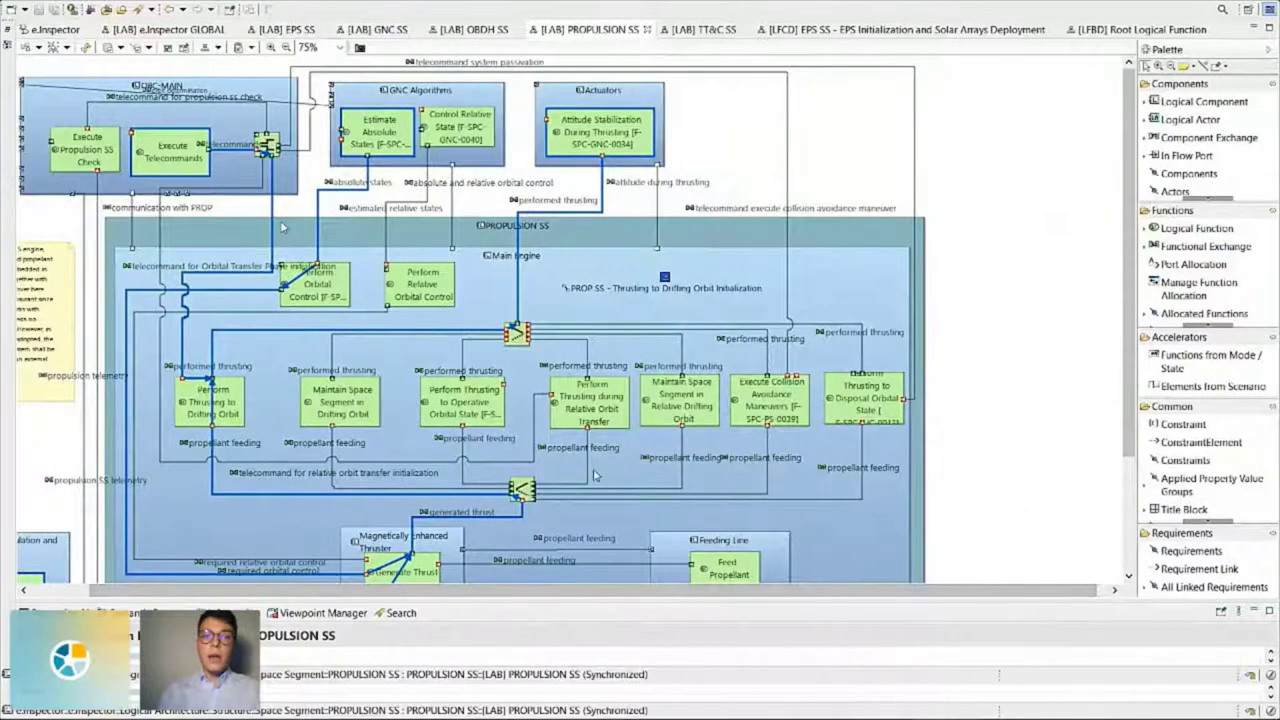
{"action": "scroll", "coordinate": [600, 480], "scroll_direction": "down", "scroll_amount": 3}
{"action": "scroll", "coordinate": [597, 474], "scroll_direction": "up", "scroll_amount": 3}
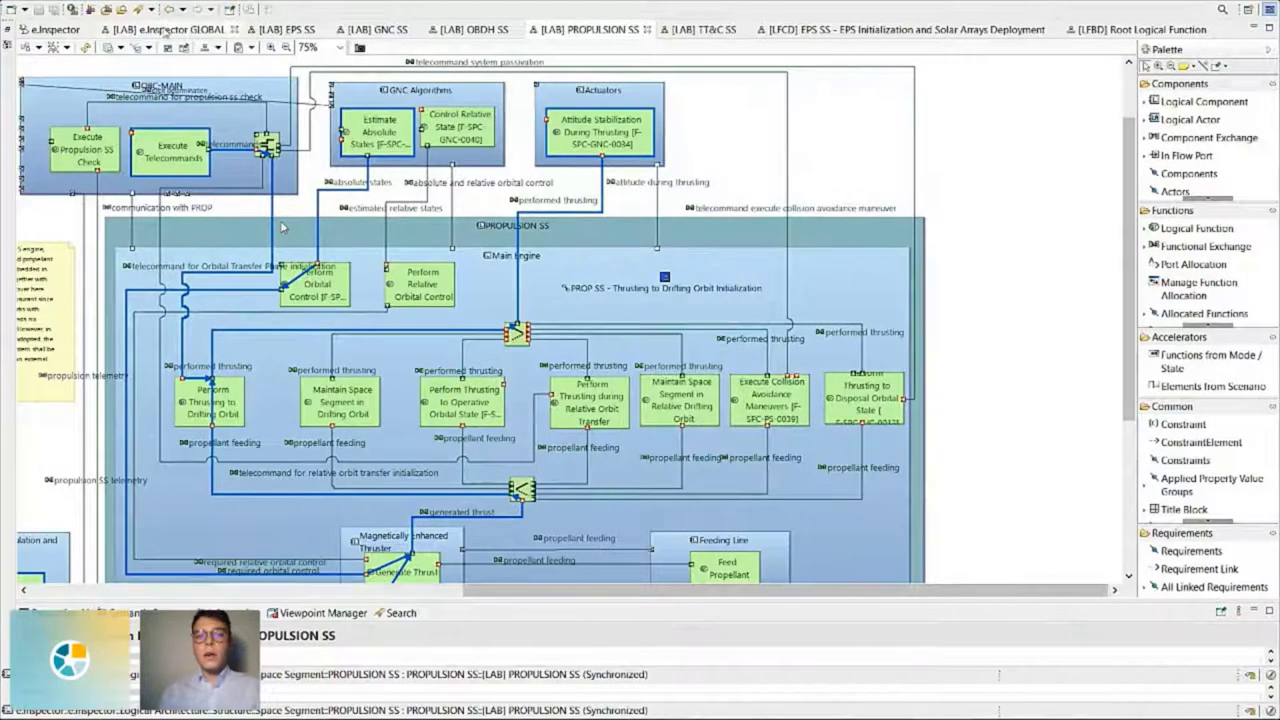
From the e.Inspector GLOBAL logical architecture diagram, open the TT&C SS subsystem diagram and review its uplink and downlink functional chains
{"action": "left_click", "coordinate": [165, 29]}
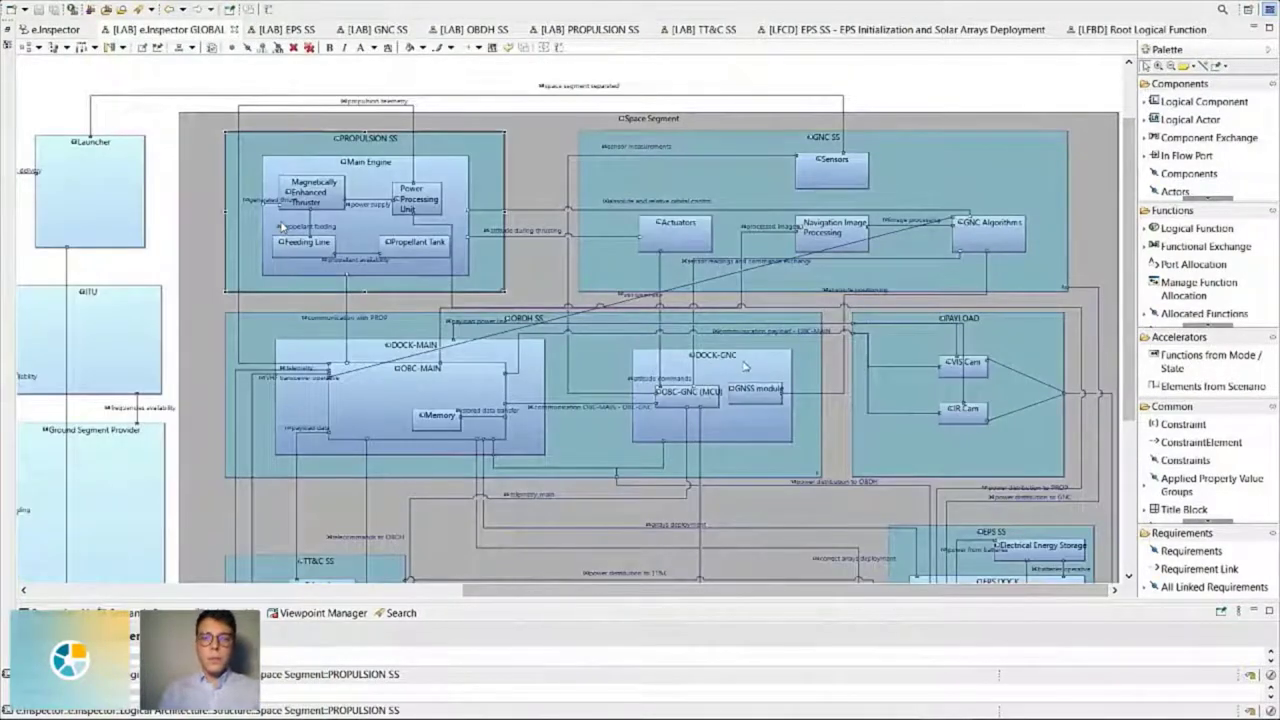
{"action": "scroll", "coordinate": [500, 430], "scroll_direction": "down", "scroll_amount": 5}
{"action": "right_click", "coordinate": [320, 312]}
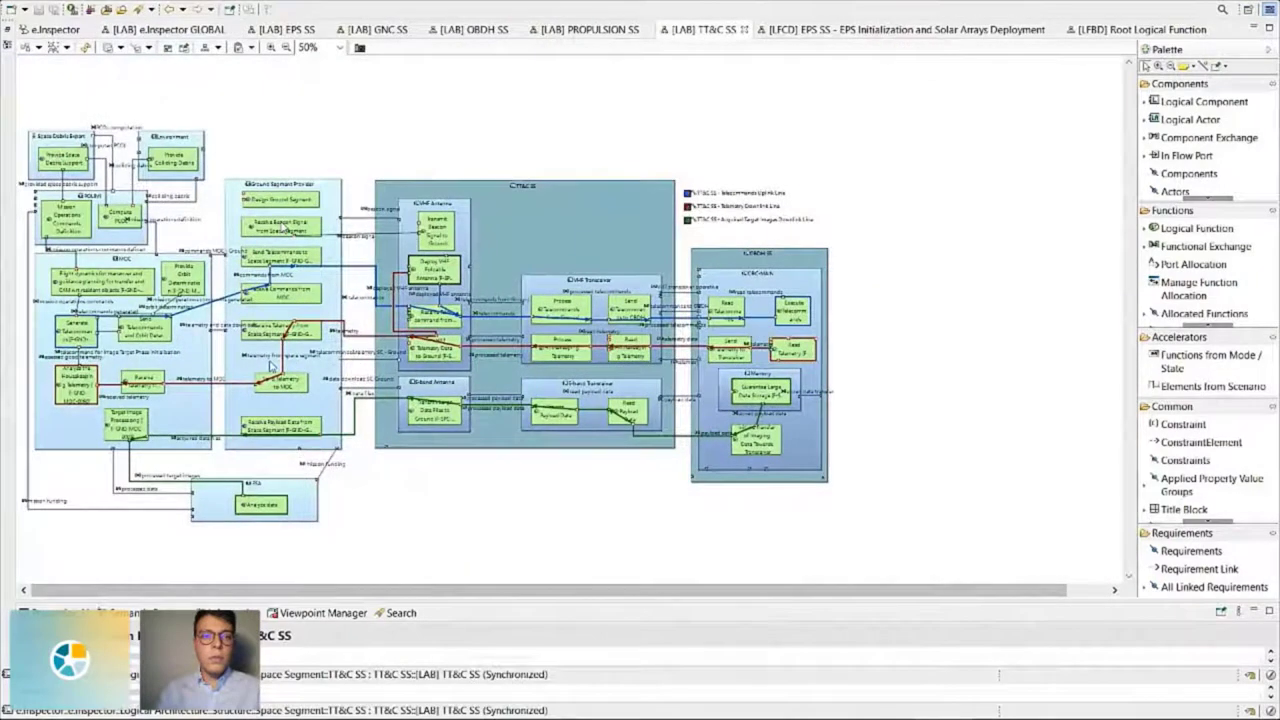
{"action": "scroll", "coordinate": [270, 368], "scroll_direction": "up", "scroll_amount": 1}
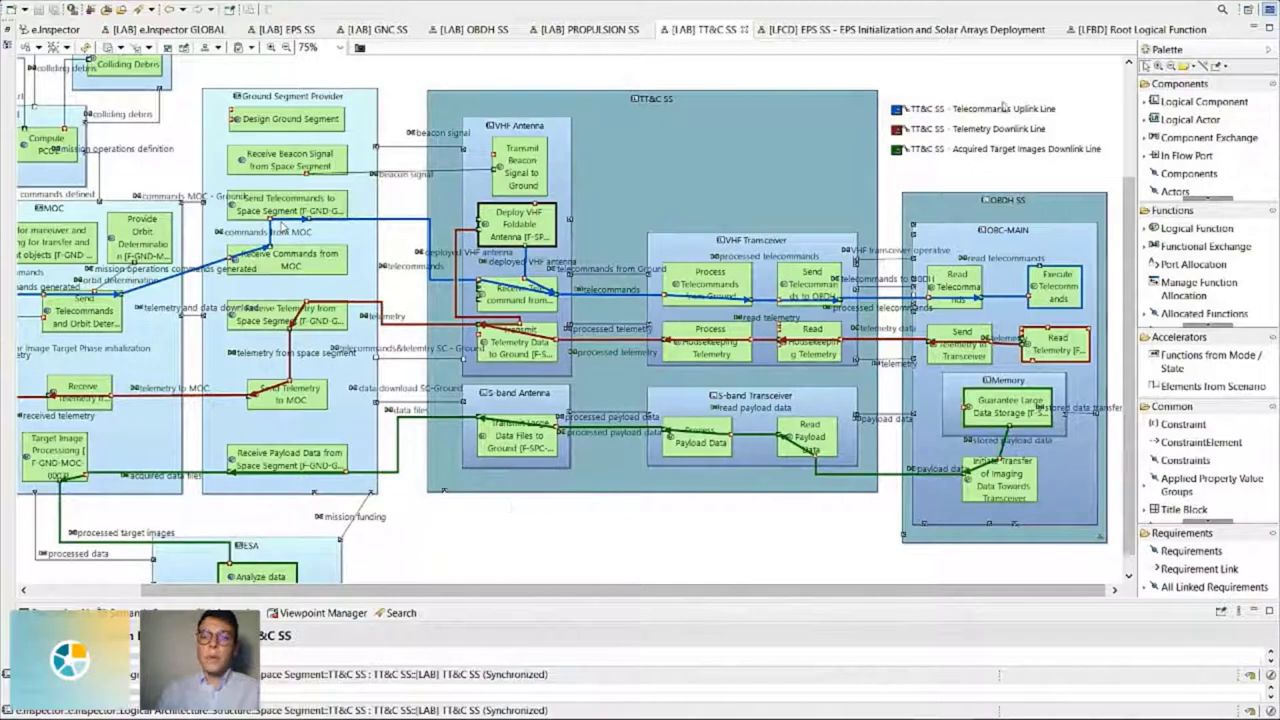
Open the Root Logical Function breakdown diagram and look over the logical function tree
{"action": "left_click", "coordinate": [1117, 35]}
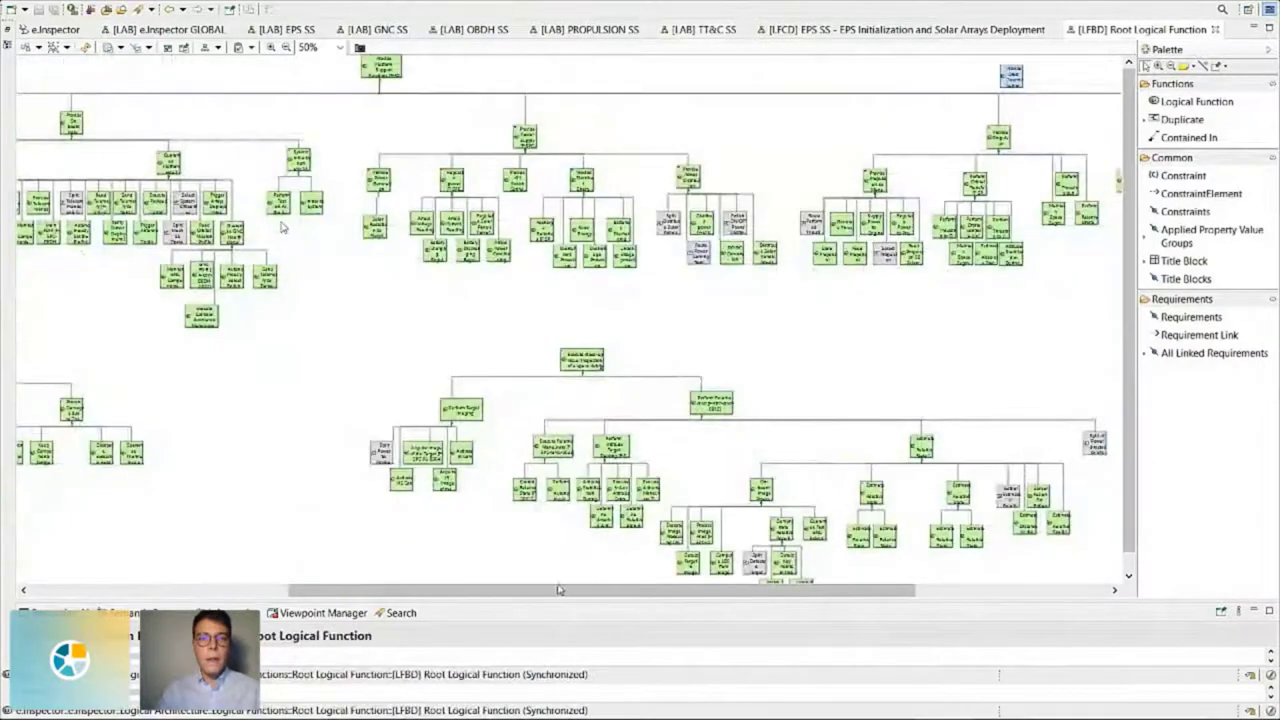
{"action": "left_click_drag", "start_coordinate": [560, 590], "coordinate": [381, 567]}
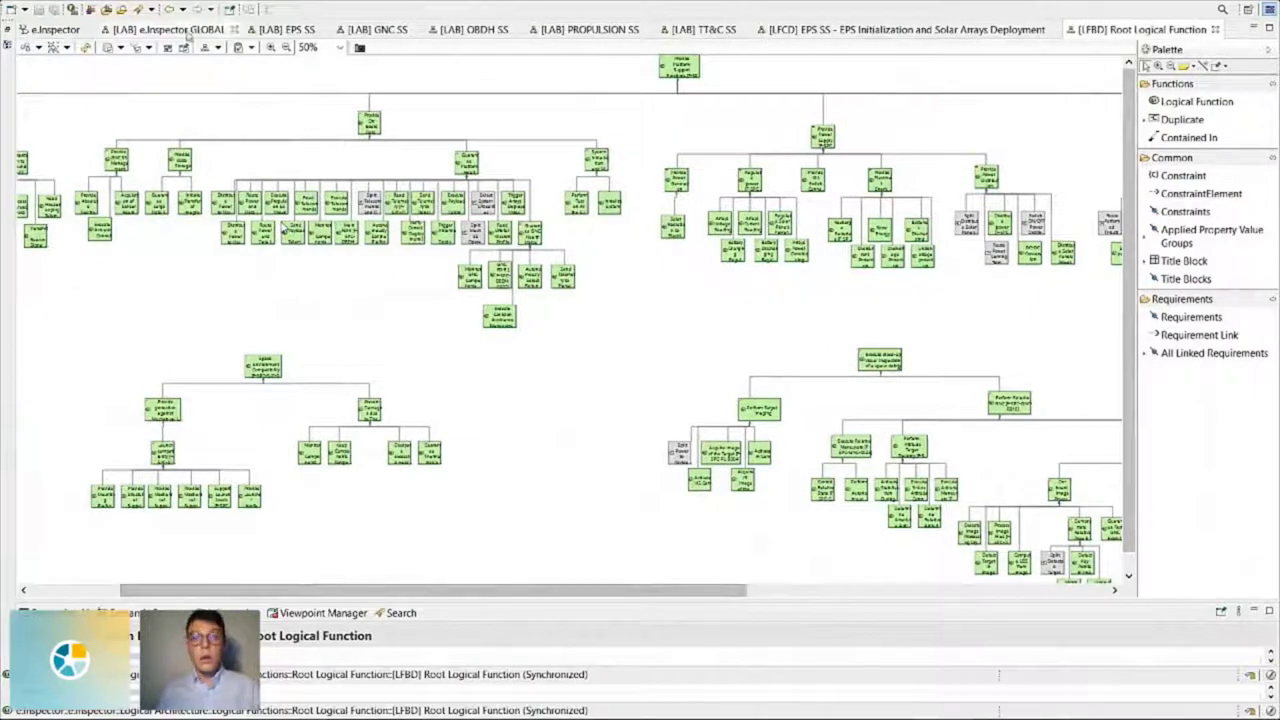
Go to the Physical Architecture level from the e.Inspector workflow and review the ALL SUBSYSTEMS Mass diagram
{"action": "left_click", "coordinate": [62, 33]}
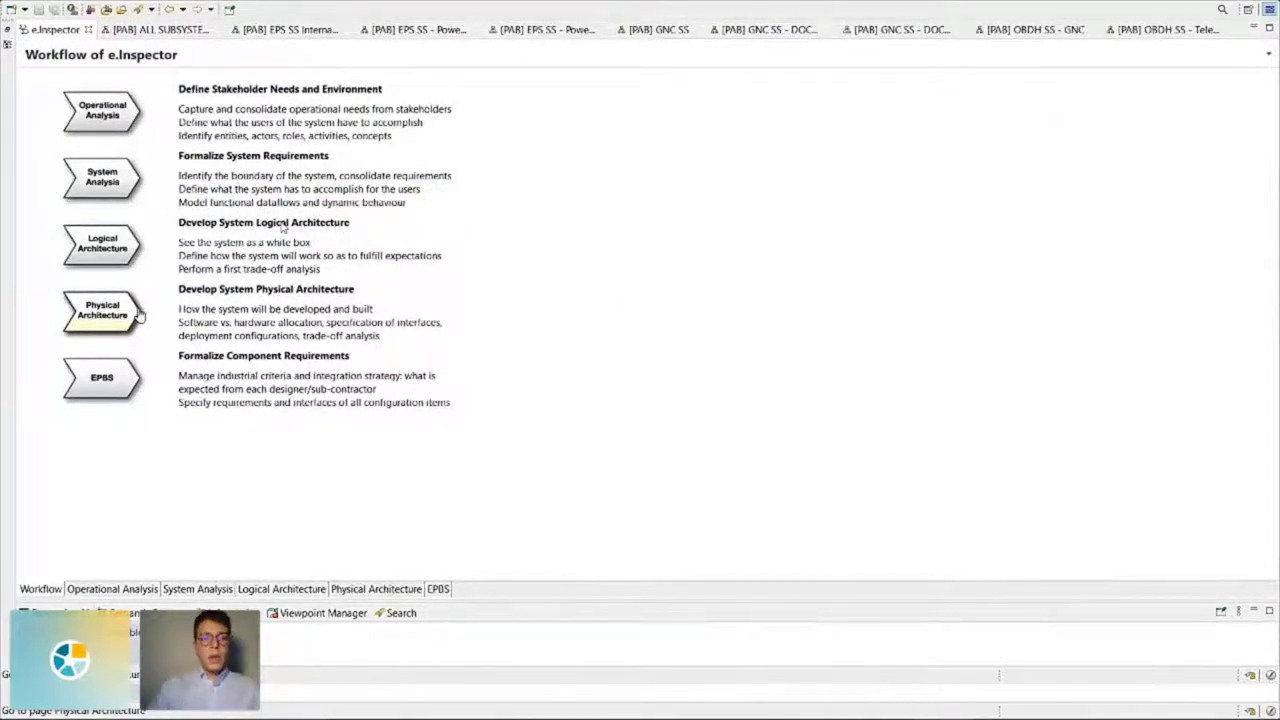
{"action": "left_click", "coordinate": [139, 315]}
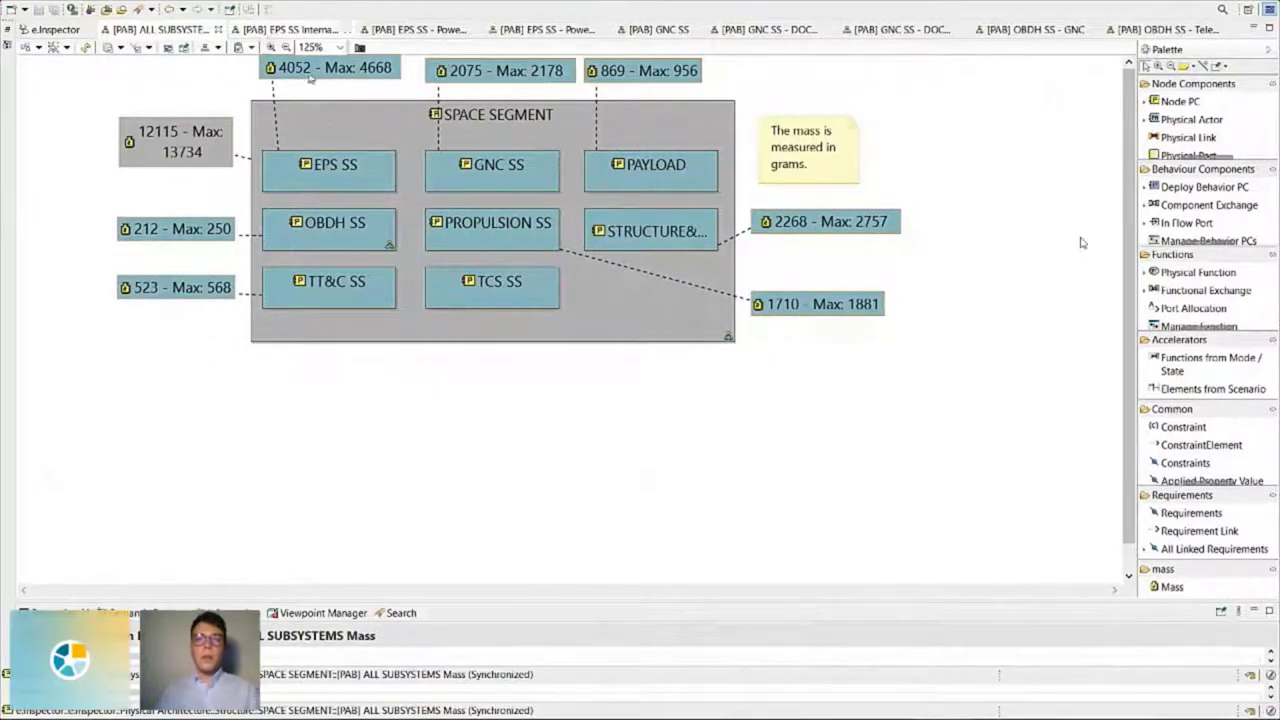
Open the EPS SS Internal Physical Links diagram and display its component masses, followed by the price layer in place of mass
{"action": "left_click", "coordinate": [285, 31]}
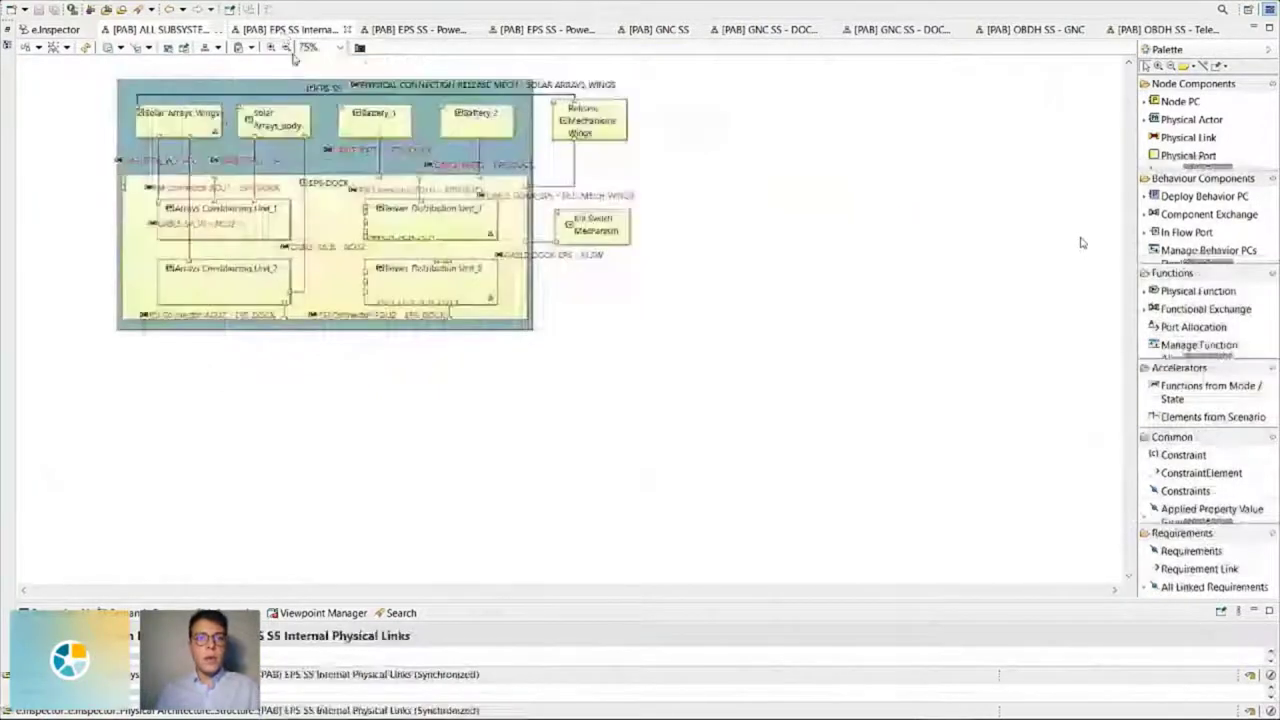
{"action": "scroll", "coordinate": [84, 107], "scroll_direction": "up", "scroll_amount": 1}
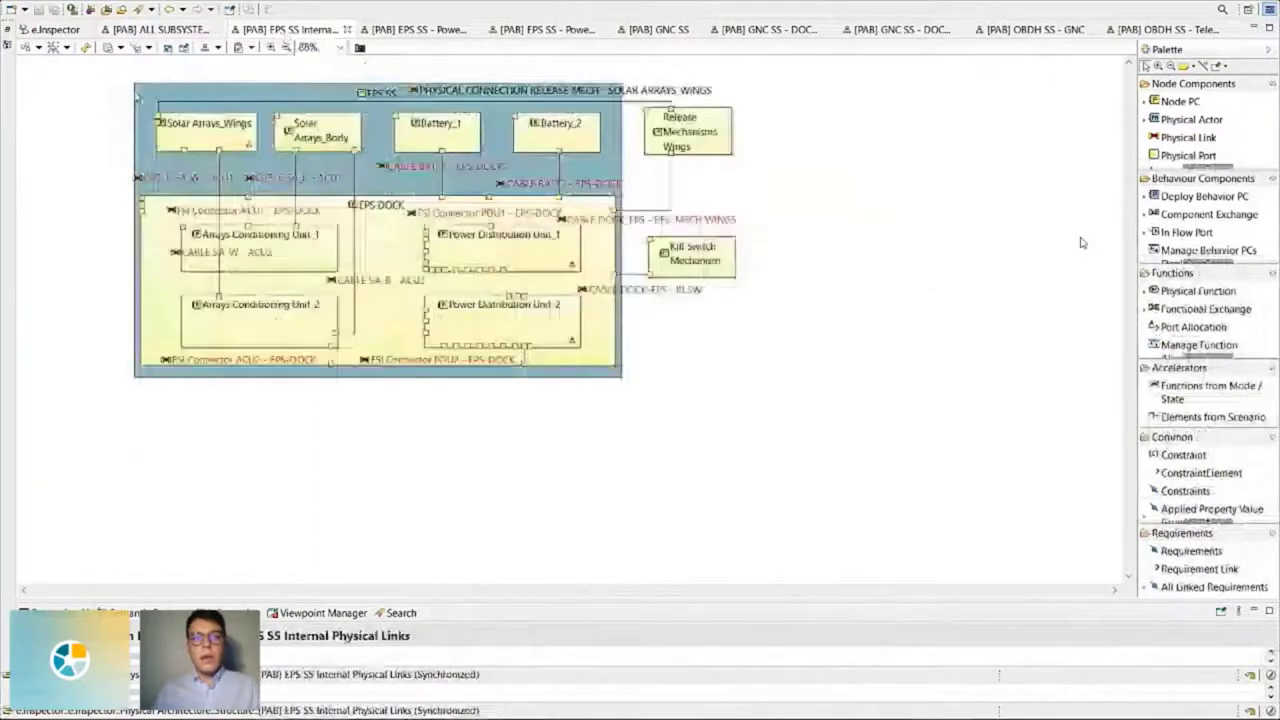
{"action": "scroll", "coordinate": [1080, 242], "scroll_direction": "up", "scroll_amount": 1}
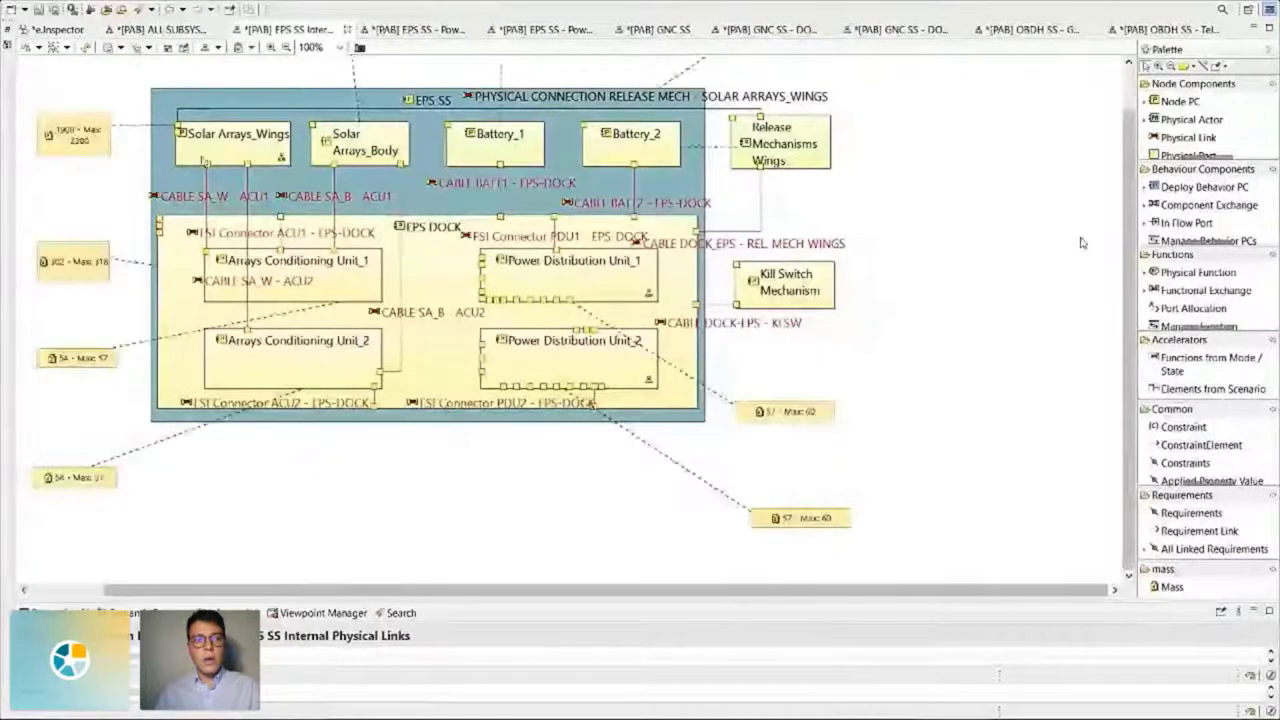
{"action": "left_click", "coordinate": [122, 49]}
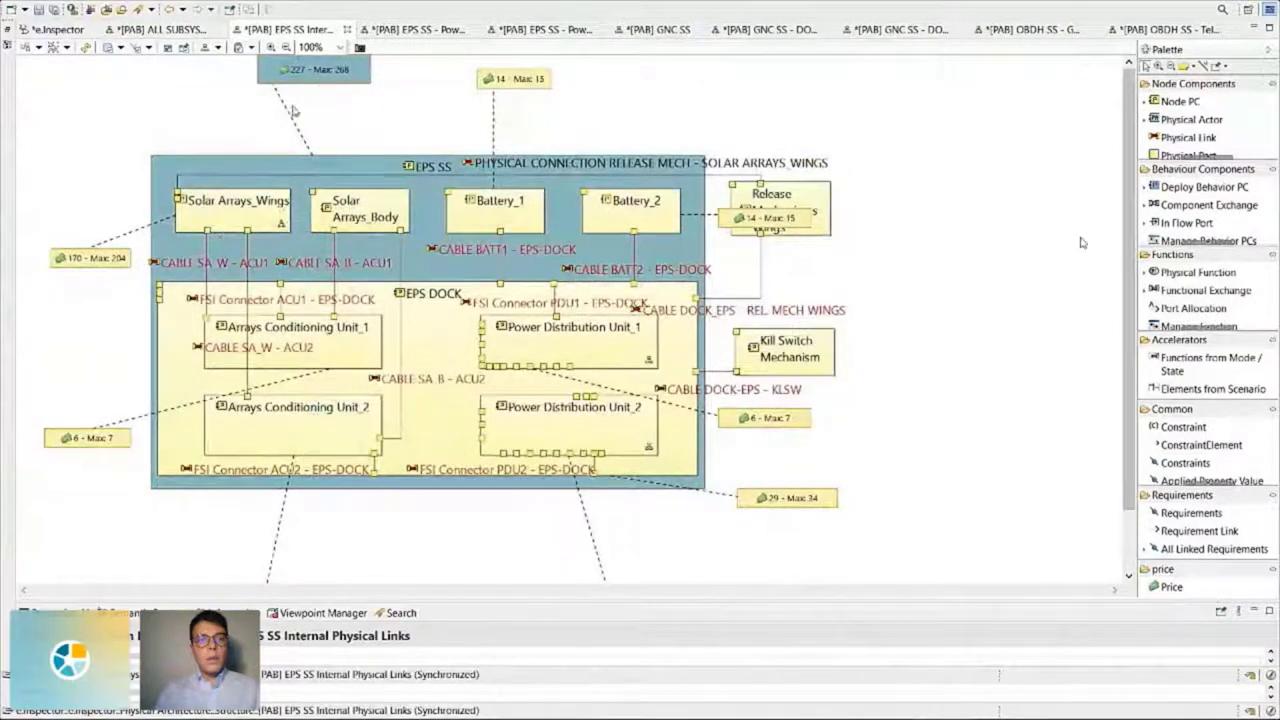
Open the EPS SS - Power Distribution Unit_1 diagram and review its 12V, 5V and 3.3V power distribution to the supplied components
{"action": "left_click", "coordinate": [424, 31]}
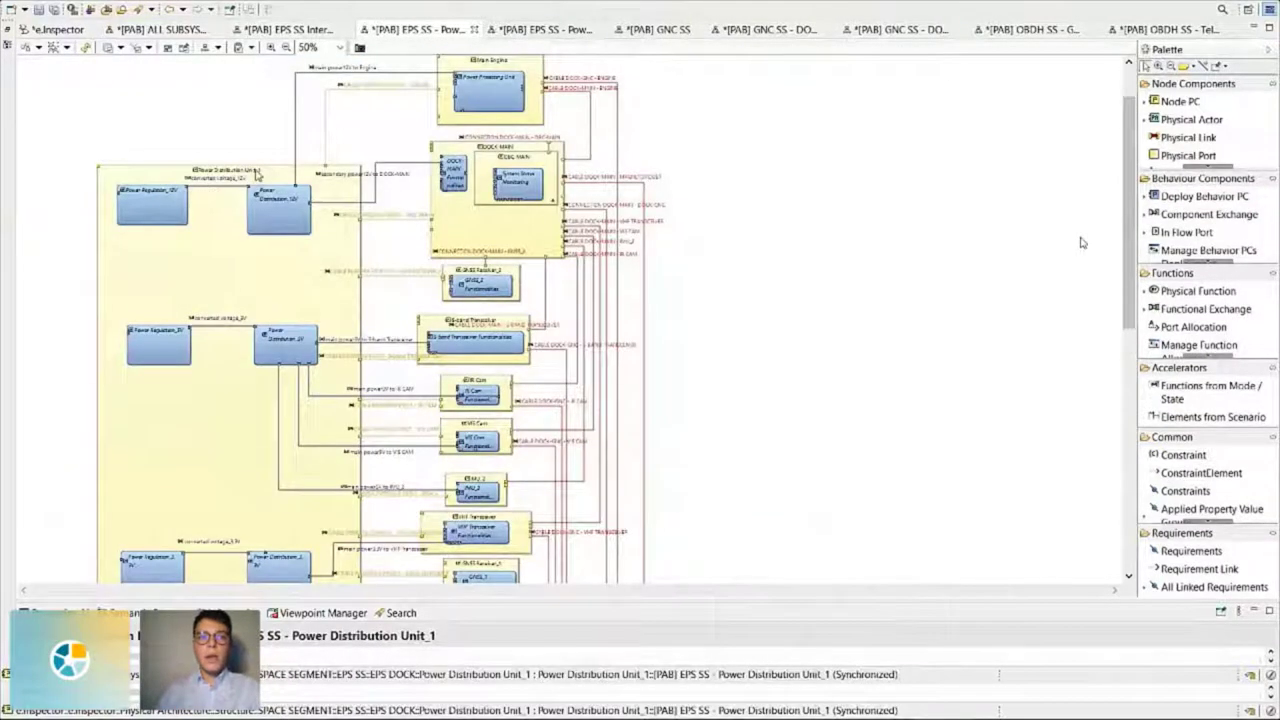
{"action": "scroll", "coordinate": [256, 175], "scroll_direction": "up", "scroll_amount": 1}
{"action": "left_click", "coordinate": [367, 165]}
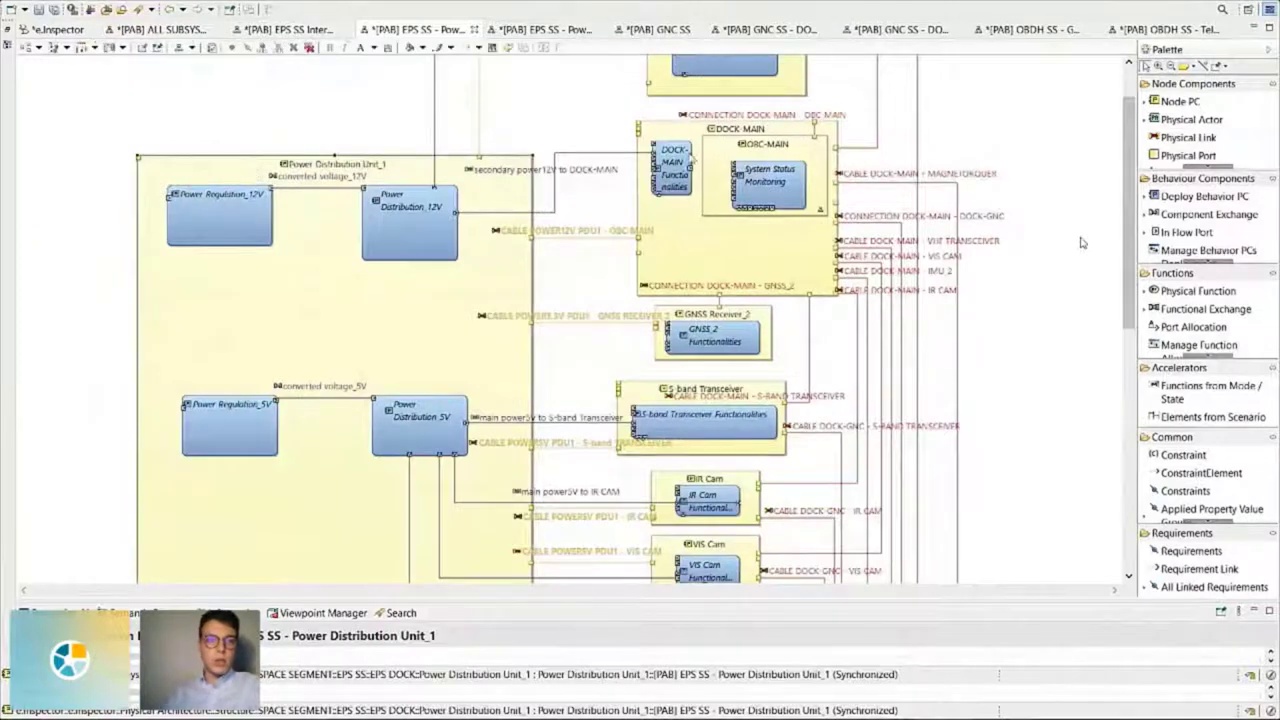
{"action": "scroll", "coordinate": [693, 159], "scroll_direction": "up", "scroll_amount": 1}
{"action": "scroll", "coordinate": [718, 136], "scroll_direction": "down", "scroll_amount": 10}
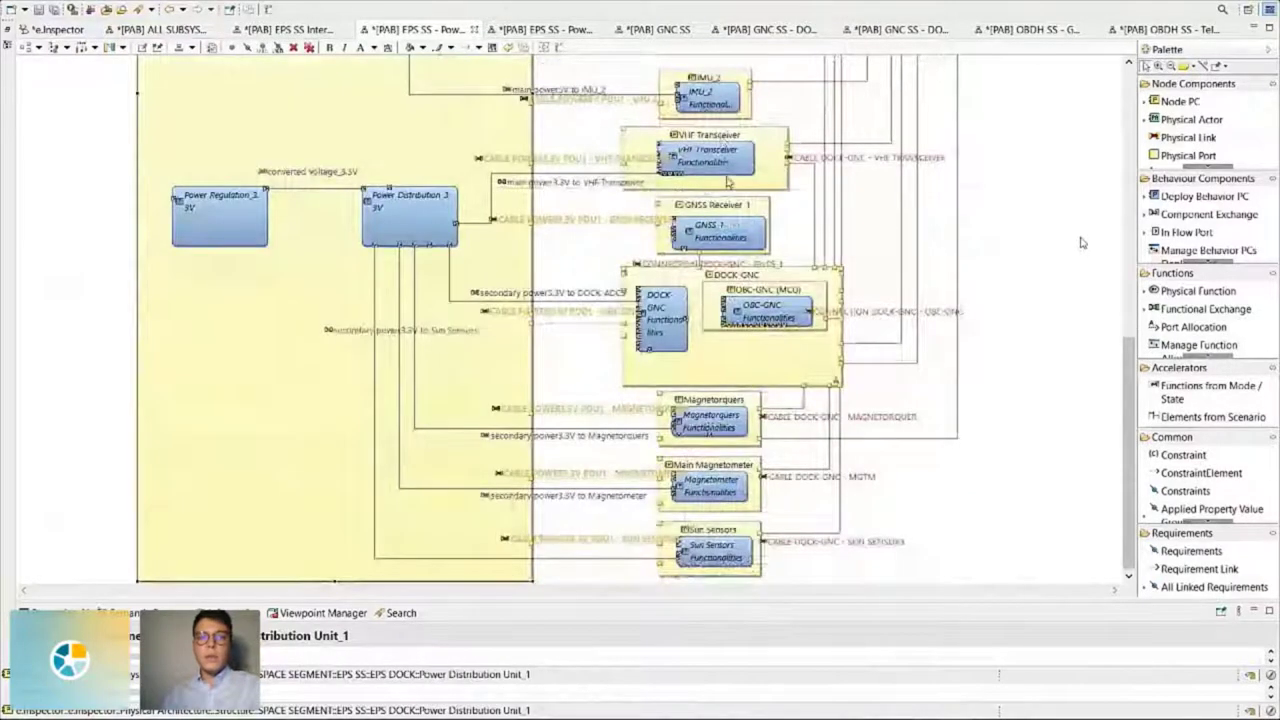
{"action": "scroll", "coordinate": [728, 182], "scroll_direction": "up", "scroll_amount": 6}
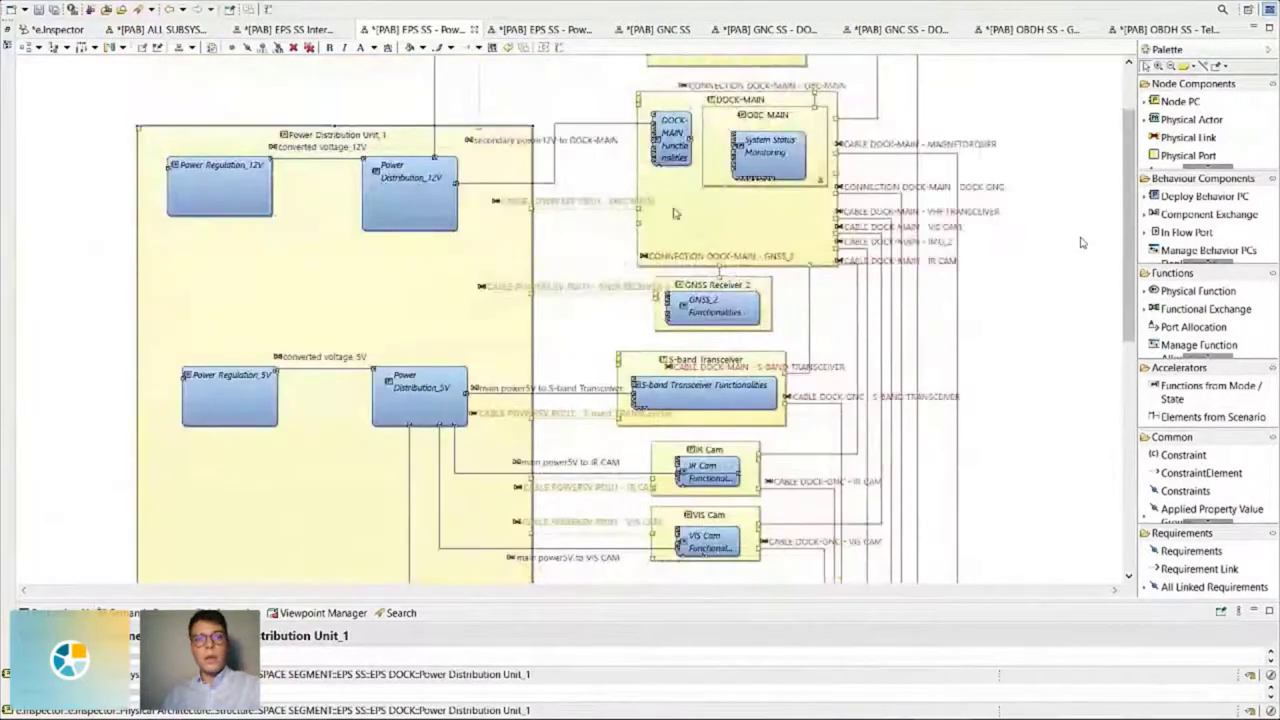
{"action": "scroll", "coordinate": [630, 240], "scroll_direction": "up", "scroll_amount": 3}
Inspect the OBC-MAIN 12V power cable and the DOCK-MAIN to IMU_2 cable among the Power Distribution Unit_1 physical links
{"action": "left_click", "coordinate": [600, 277]}
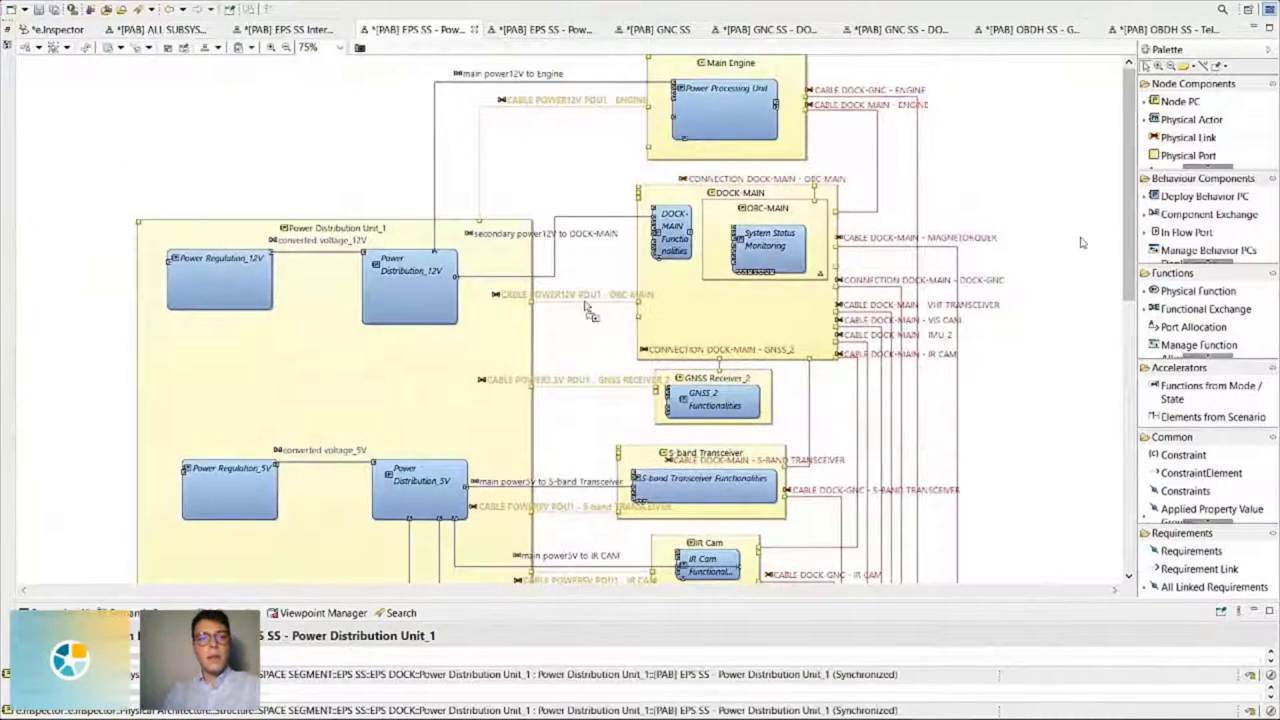
{"action": "left_click", "coordinate": [587, 306]}
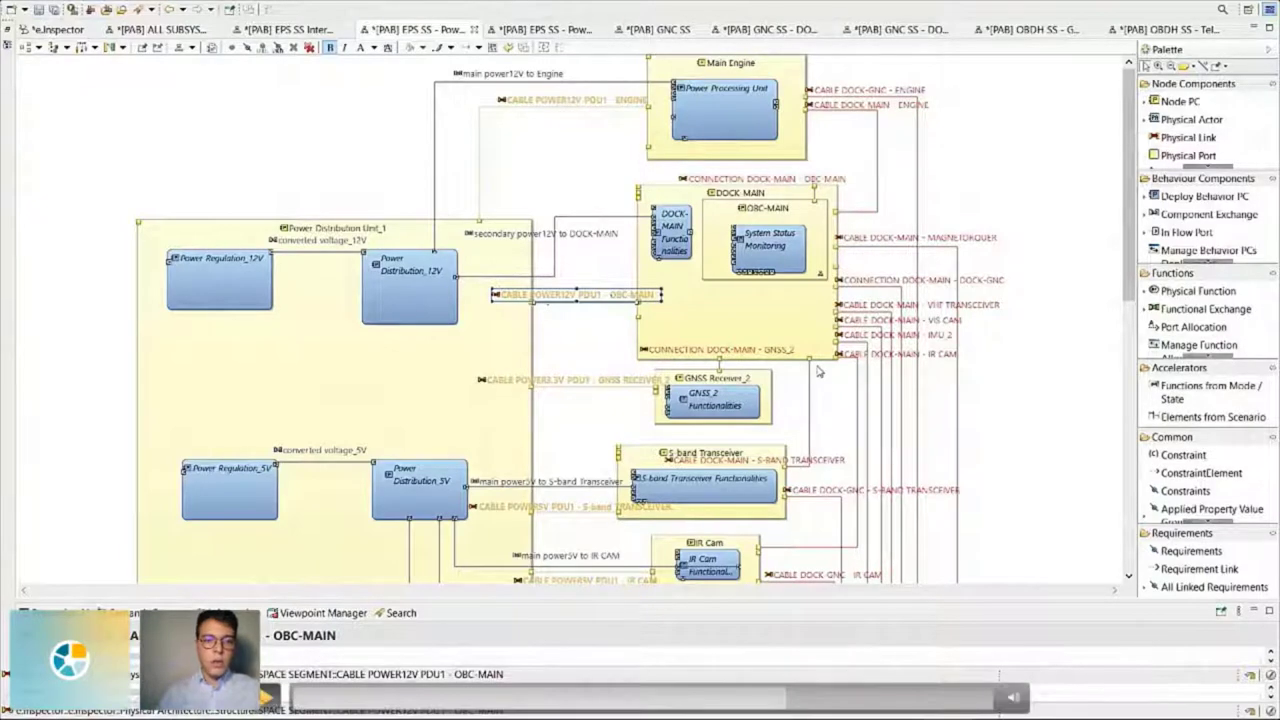
{"action": "left_click", "coordinate": [865, 336]}
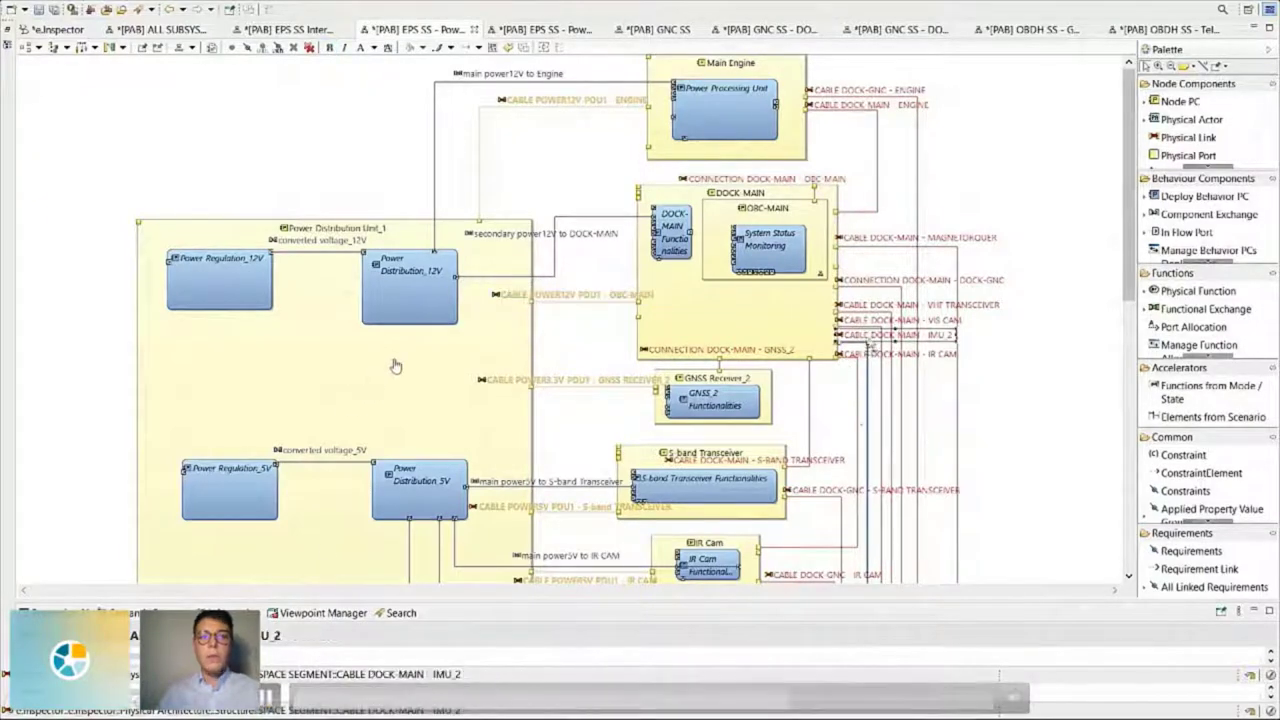
{"action": "left_click", "coordinate": [451, 341]}
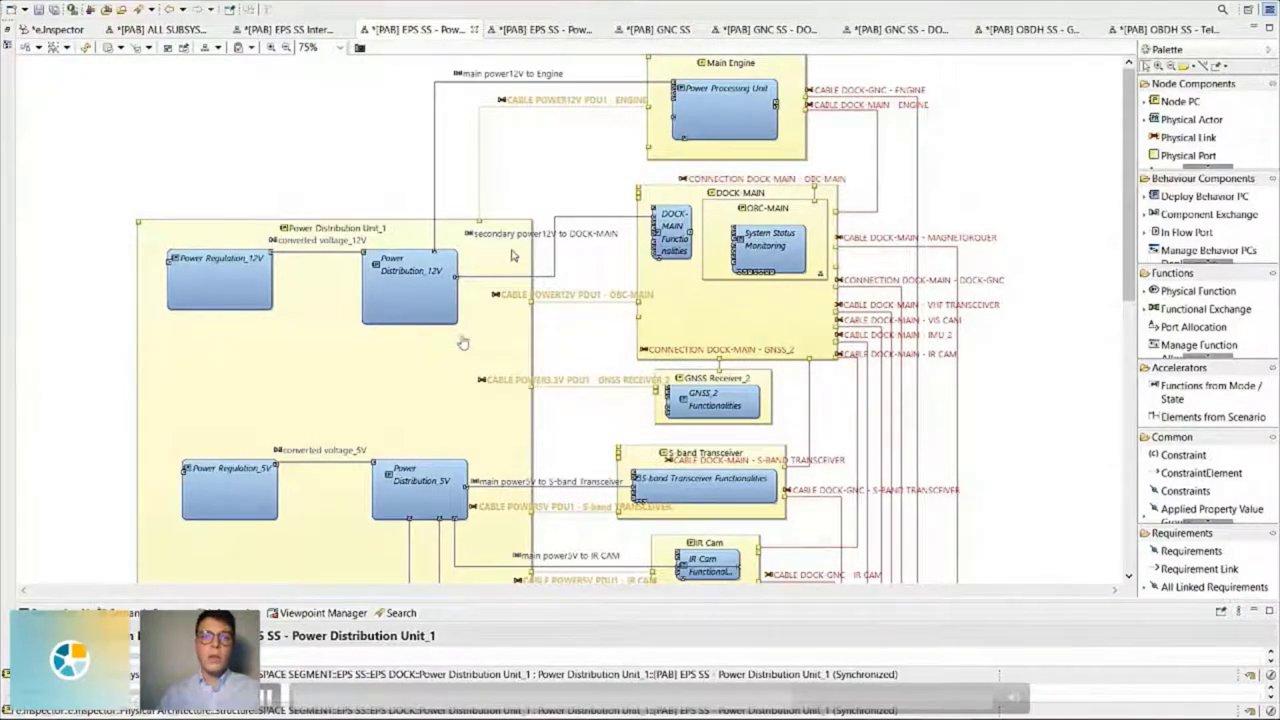
{"action": "scroll", "coordinate": [480, 342], "scroll_direction": "down", "scroll_amount": 3}
{"action": "scroll", "coordinate": [498, 344], "scroll_direction": "down", "scroll_amount": 3}
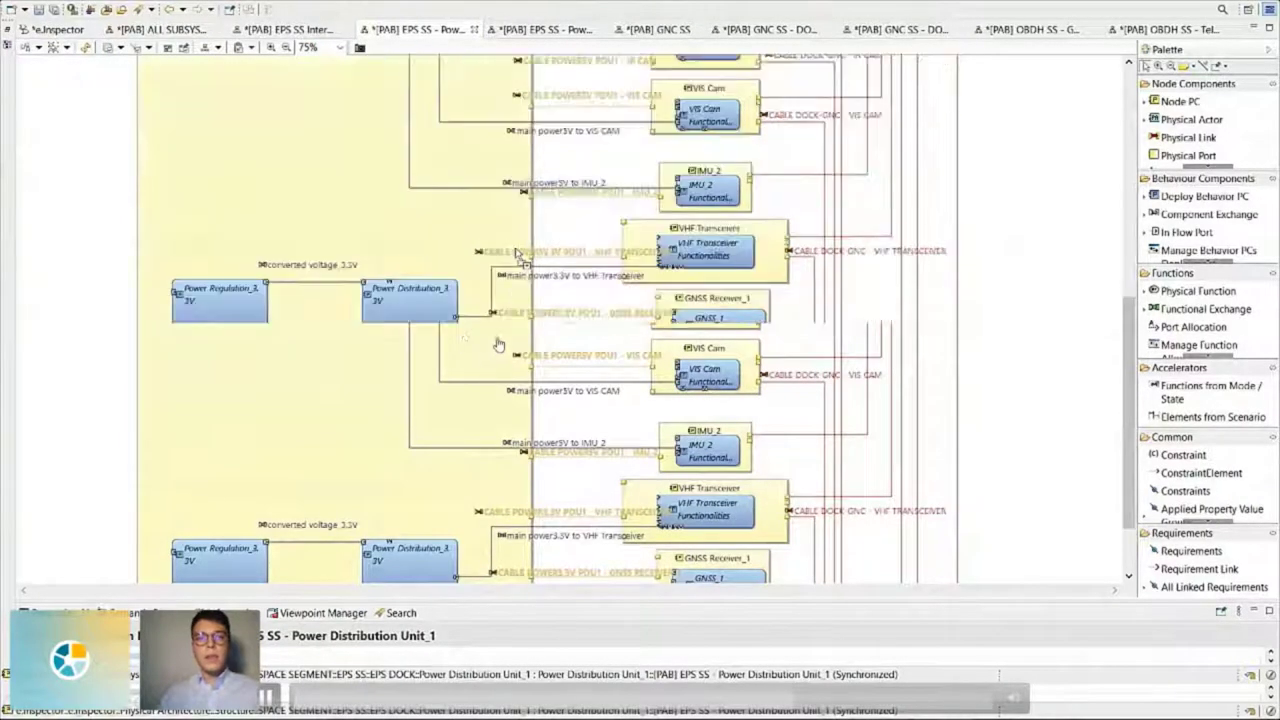
{"action": "scroll", "coordinate": [478, 283], "scroll_direction": "up", "scroll_amount": 6}
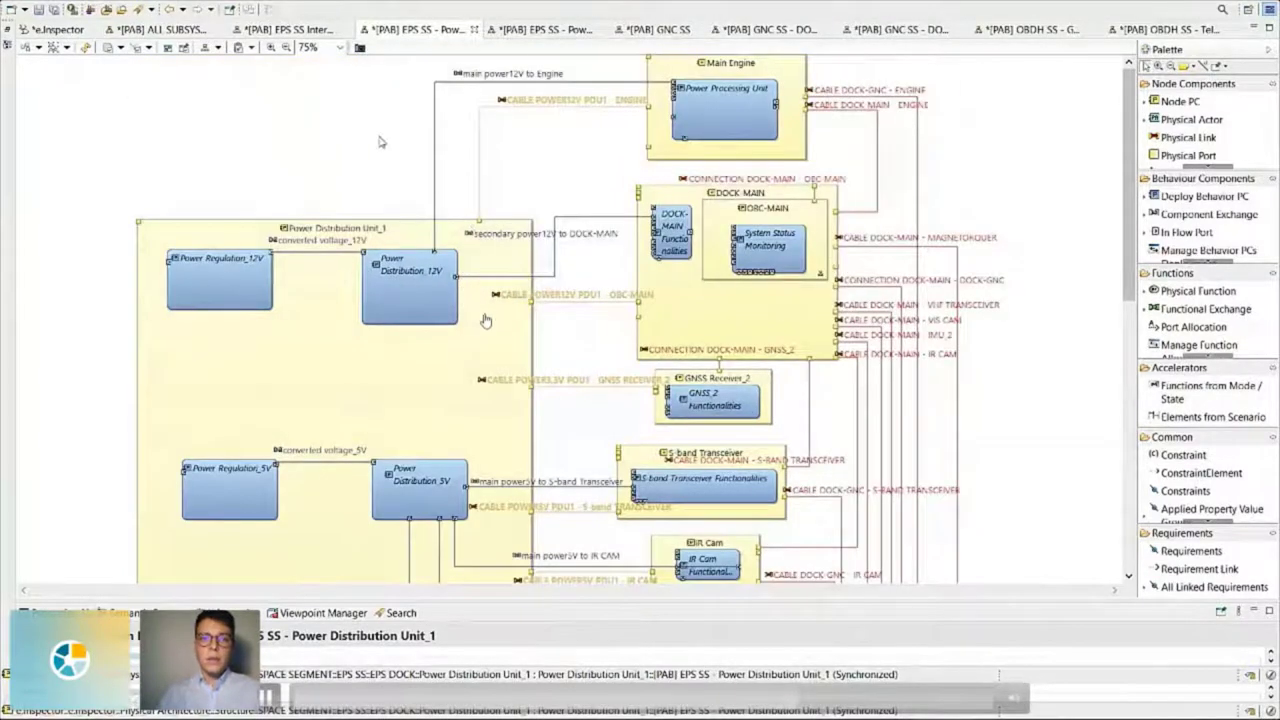
Open the GNC SS physical architecture diagram and examine the Reaction Wheels Assembly, Magnetorquers, IMU and sensor components
{"action": "left_click", "coordinate": [538, 30]}
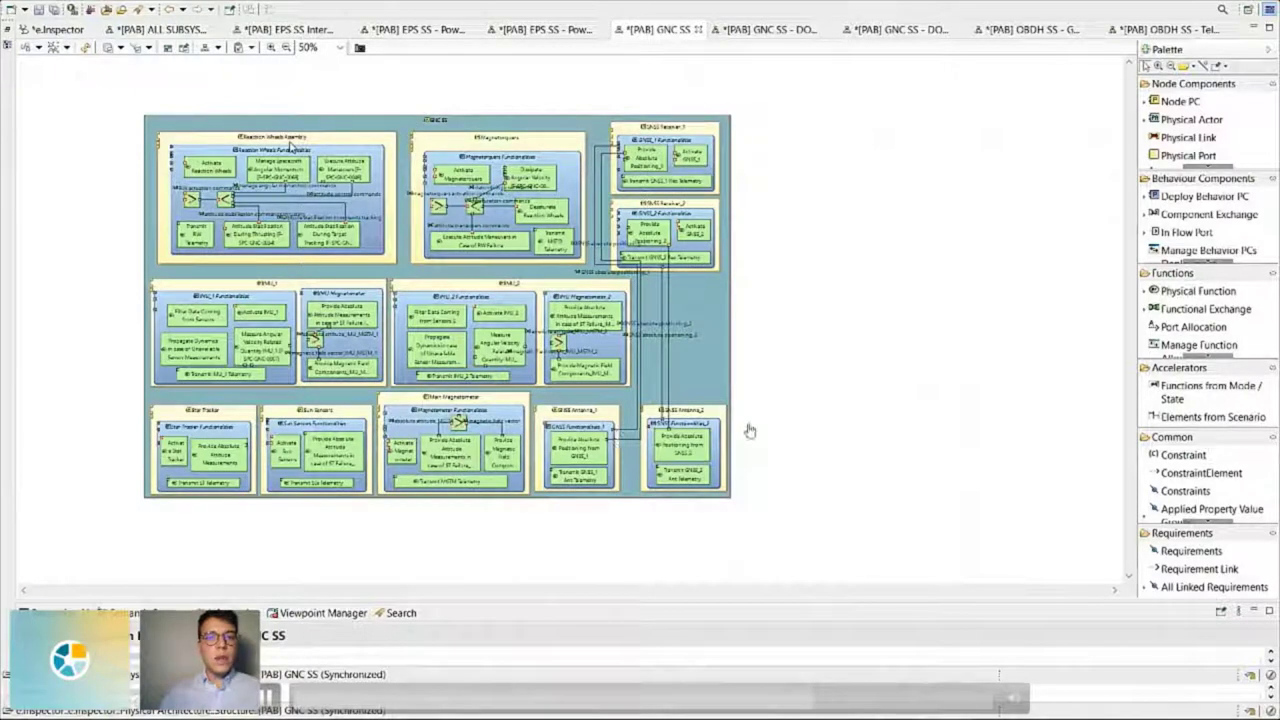
{"action": "scroll", "coordinate": [750, 430], "scroll_direction": "up", "scroll_amount": 1}
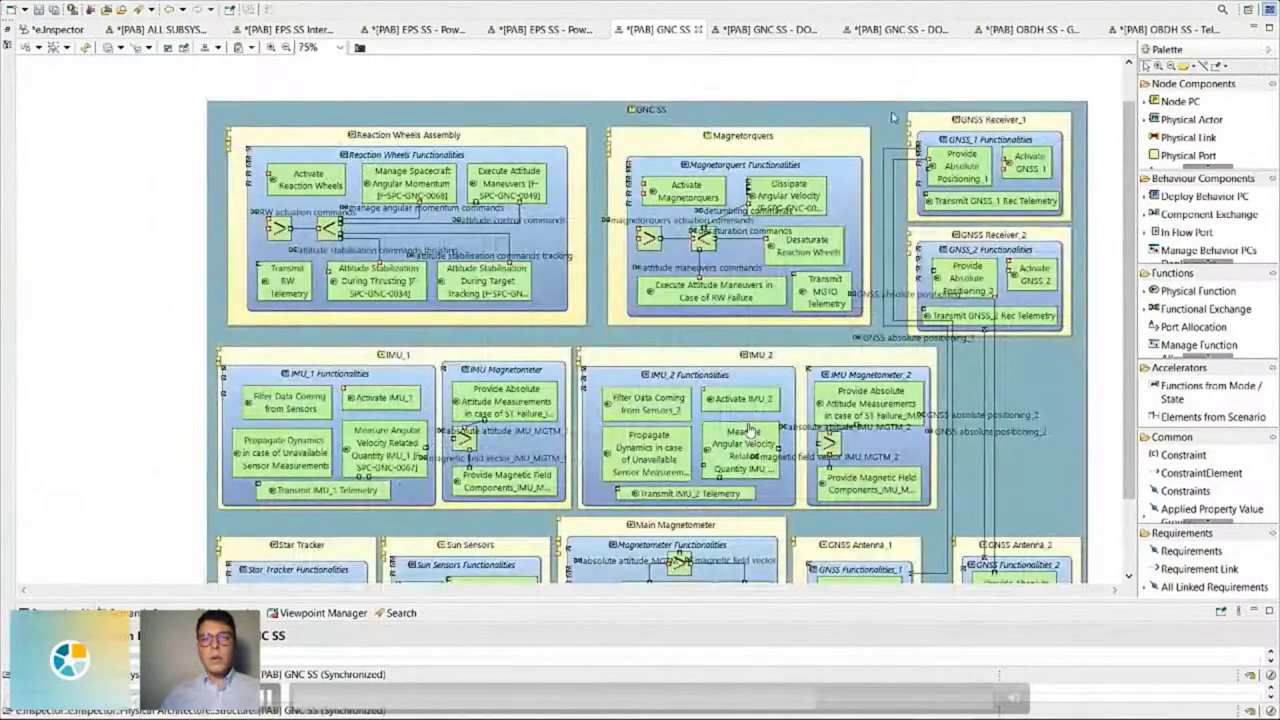
{"action": "left_click", "coordinate": [576, 140]}
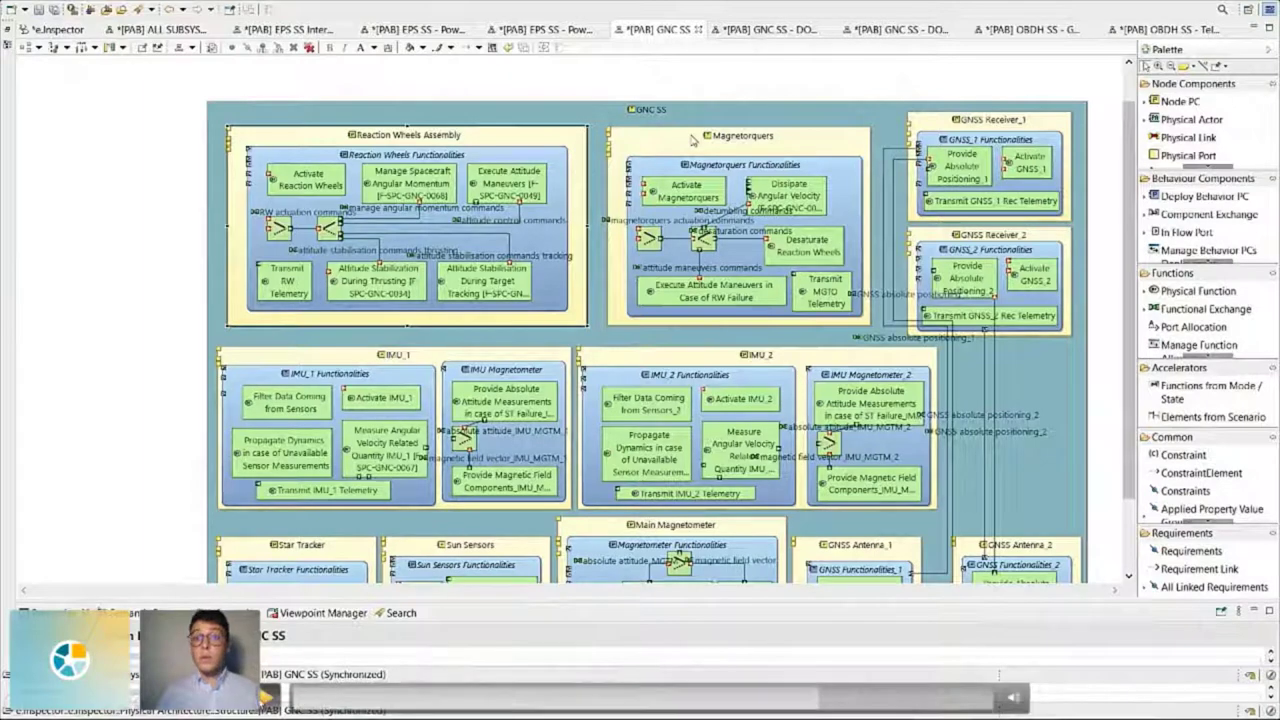
{"action": "left_click", "coordinate": [692, 140]}
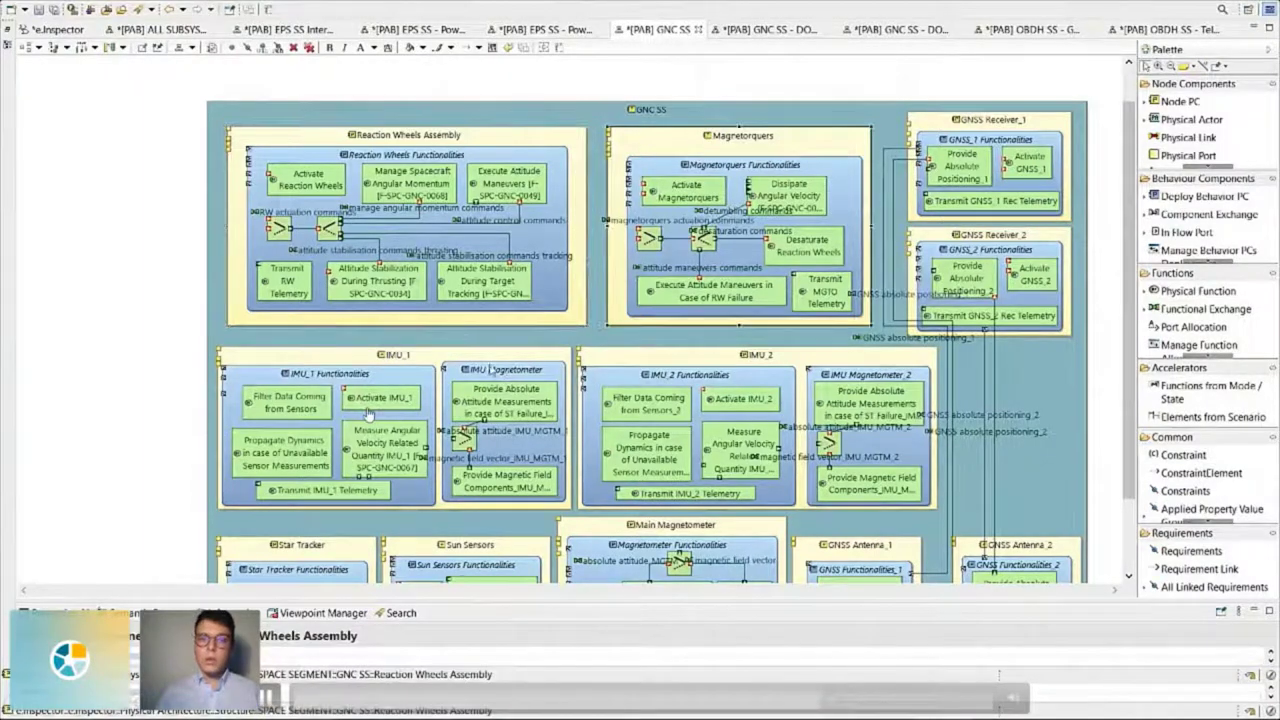
{"action": "left_click", "coordinate": [103, 252]}
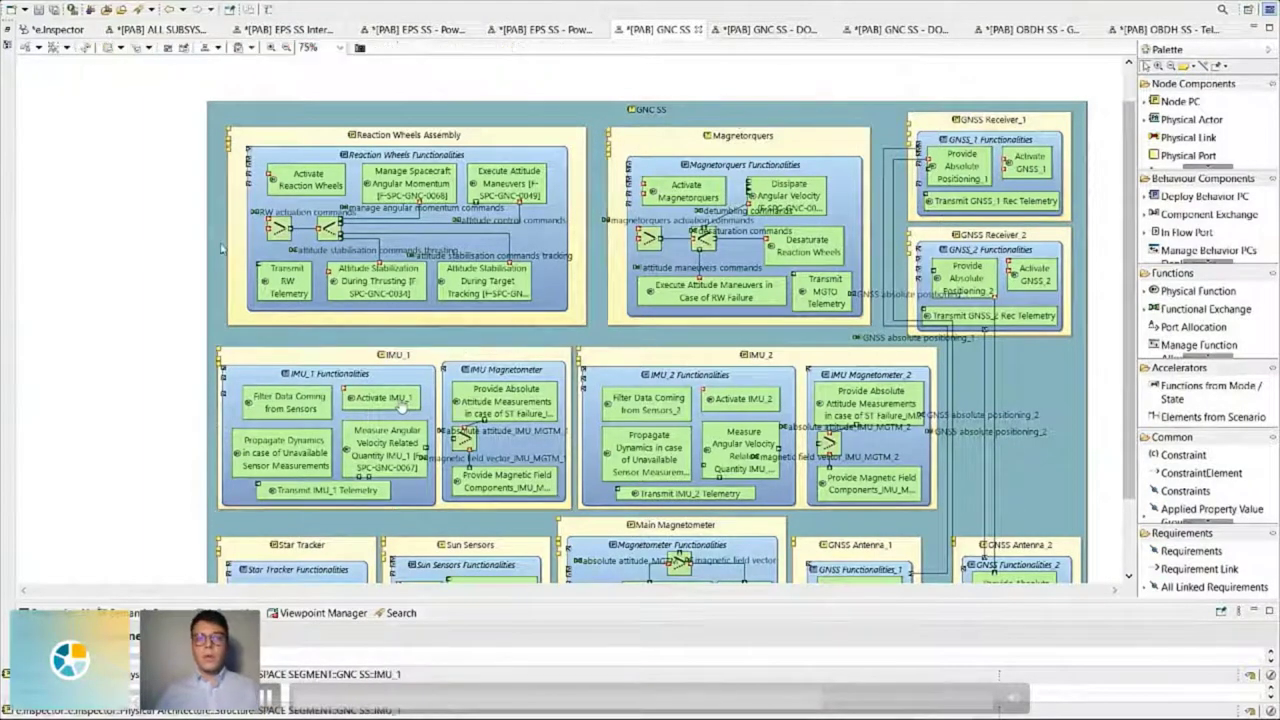
{"action": "scroll", "coordinate": [525, 268], "scroll_direction": "down", "scroll_amount": 3}
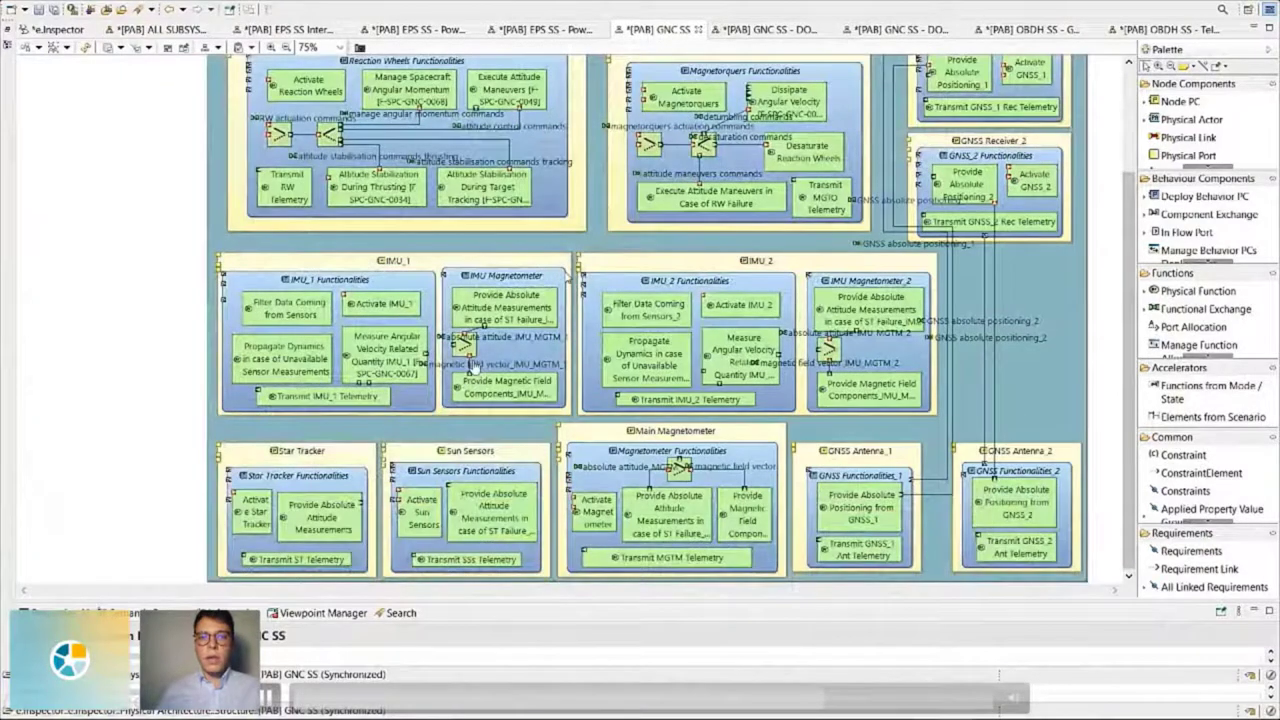
{"action": "scroll", "coordinate": [540, 270], "scroll_direction": "up", "scroll_amount": 4}
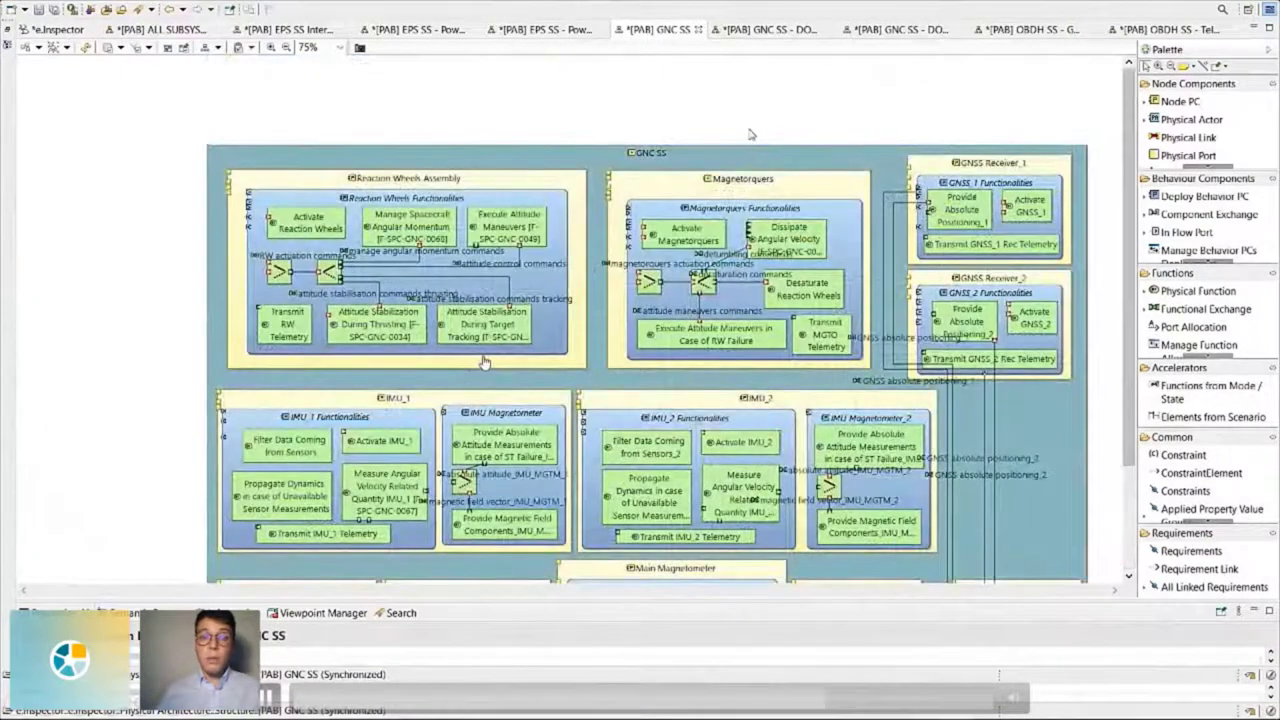
Open the GNC SS - DOCK-GNC - Actuators diagram and review how actuator commands are generated and routed
{"action": "left_click", "coordinate": [768, 30]}
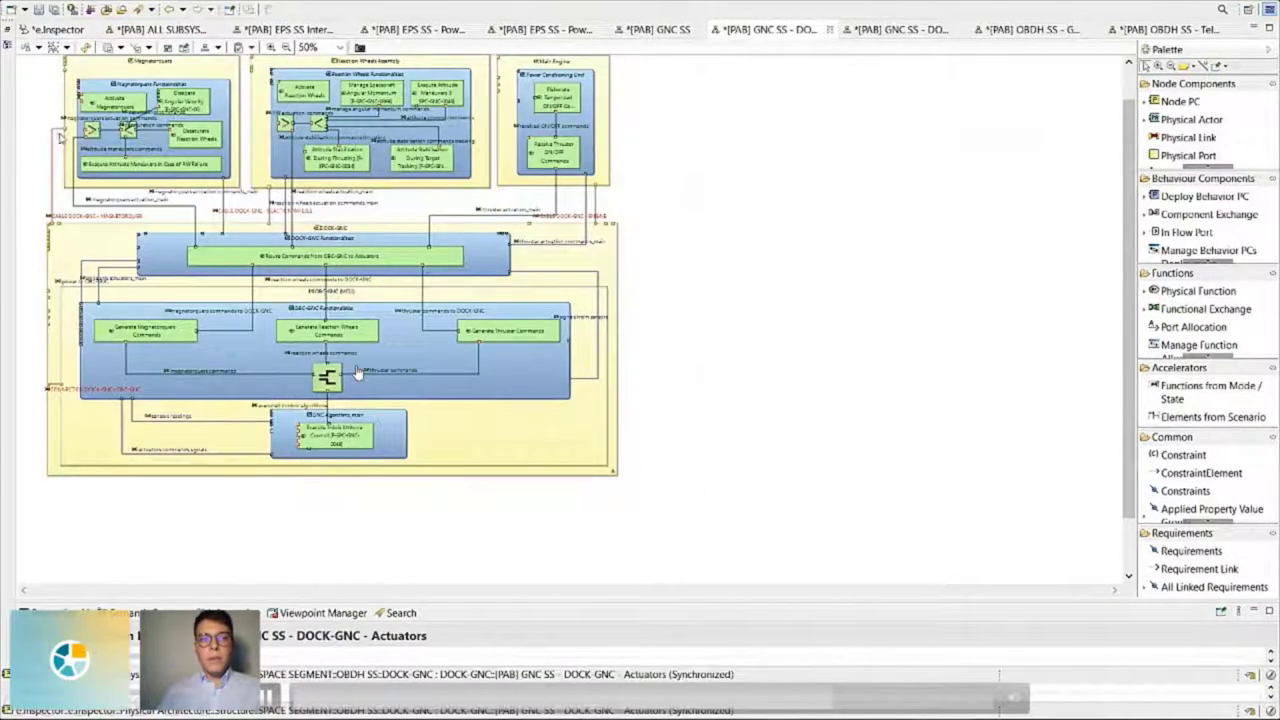
{"action": "scroll", "coordinate": [420, 345], "scroll_direction": "up", "scroll_amount": 1}
{"action": "scroll", "coordinate": [497, 316], "scroll_direction": "up", "scroll_amount": 1}
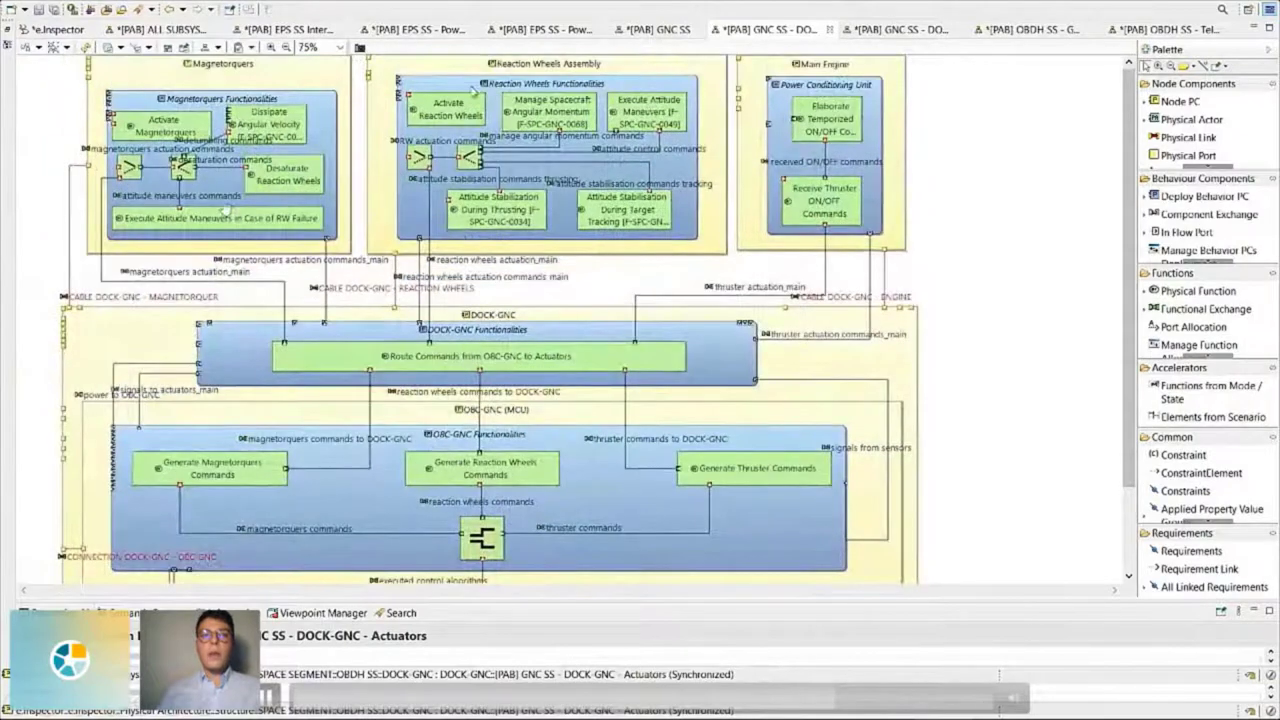
{"action": "scroll", "coordinate": [574, 277], "scroll_direction": "down", "scroll_amount": 3}
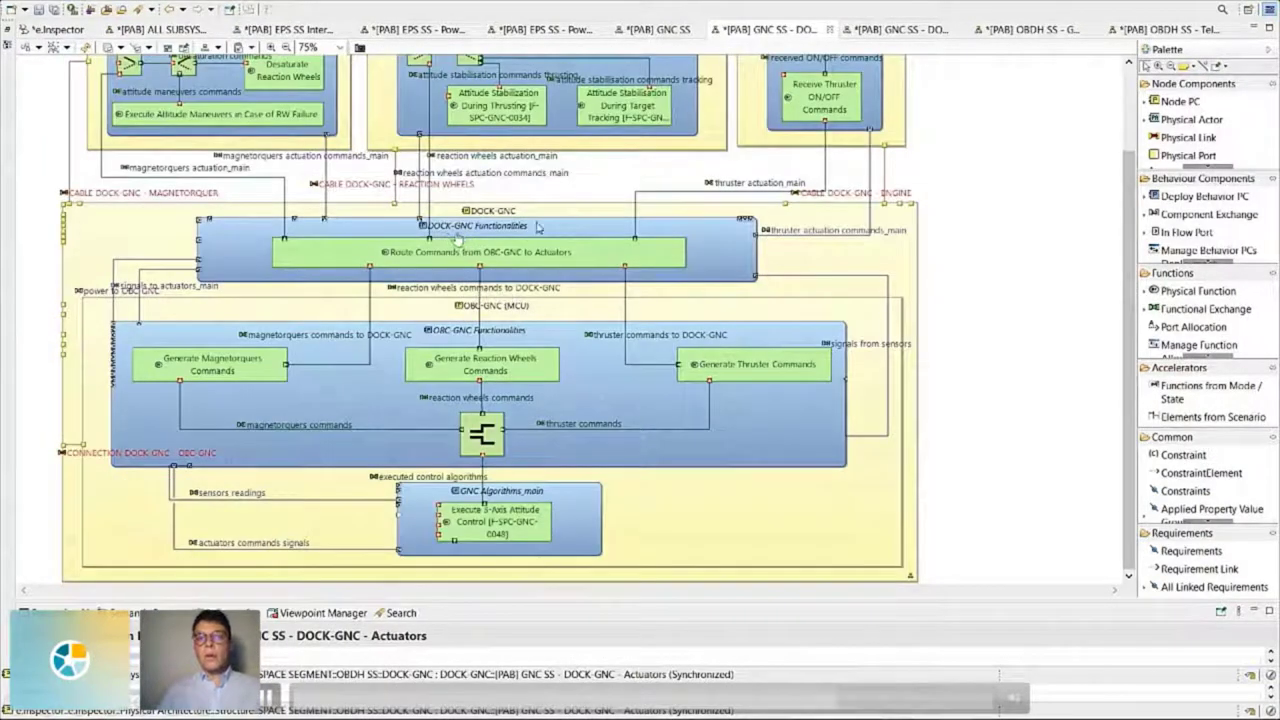
Open the GNC SS - DOCK-GNC - Sensors diagram and review how sensor readings are routed and acquired
{"action": "left_click", "coordinate": [900, 29]}
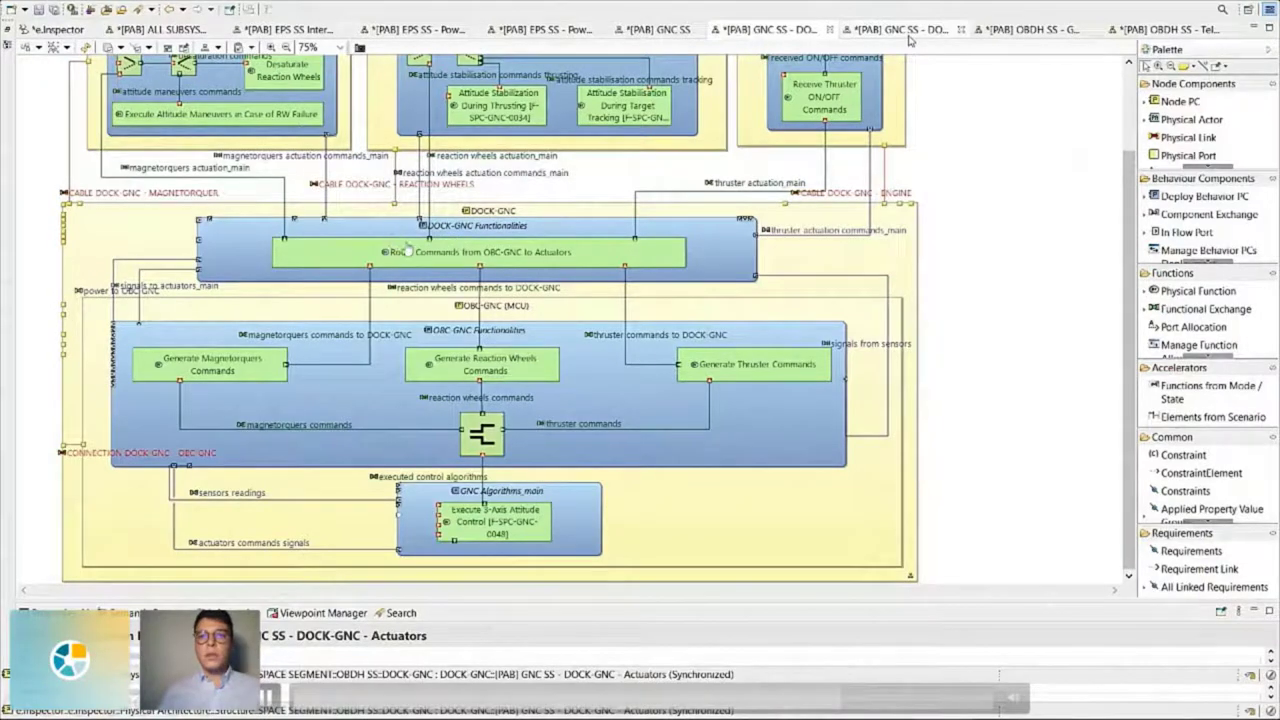
{"action": "scroll", "coordinate": [479, 228], "scroll_direction": "up", "scroll_amount": 3}
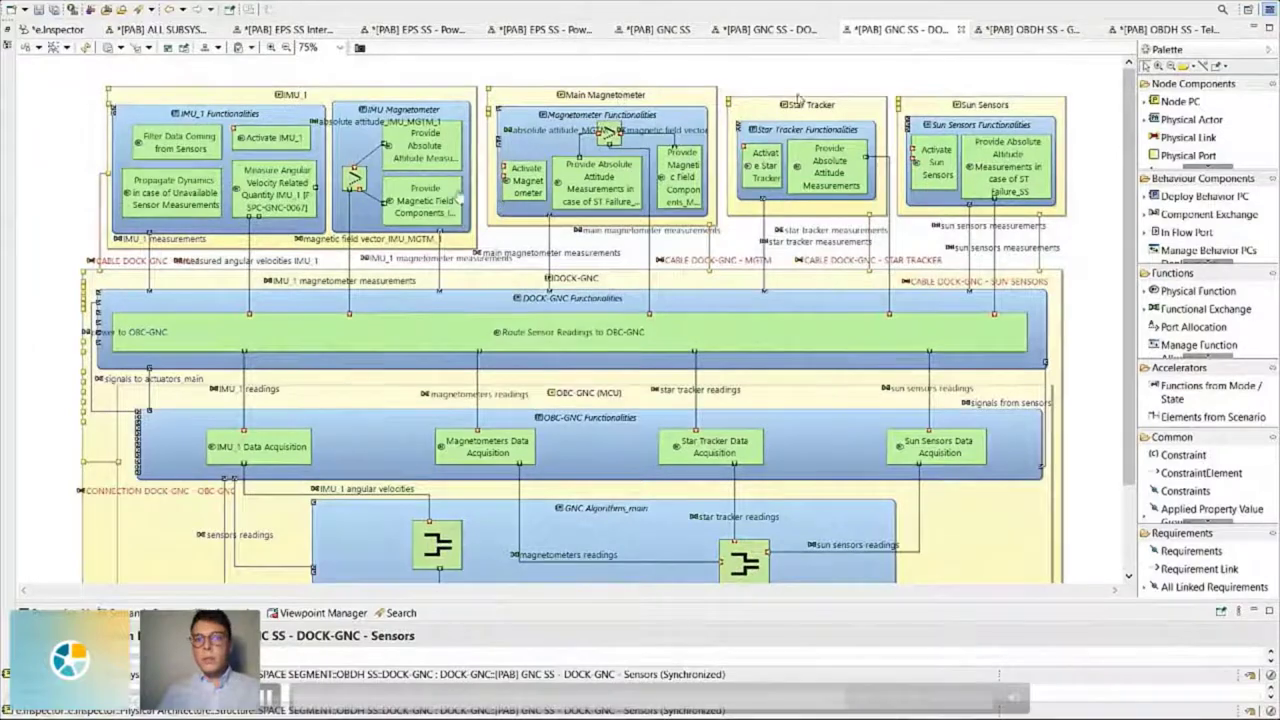
{"action": "scroll", "coordinate": [520, 250], "scroll_direction": "down", "scroll_amount": 3}
{"action": "scroll", "coordinate": [537, 265], "scroll_direction": "up", "scroll_amount": 3}
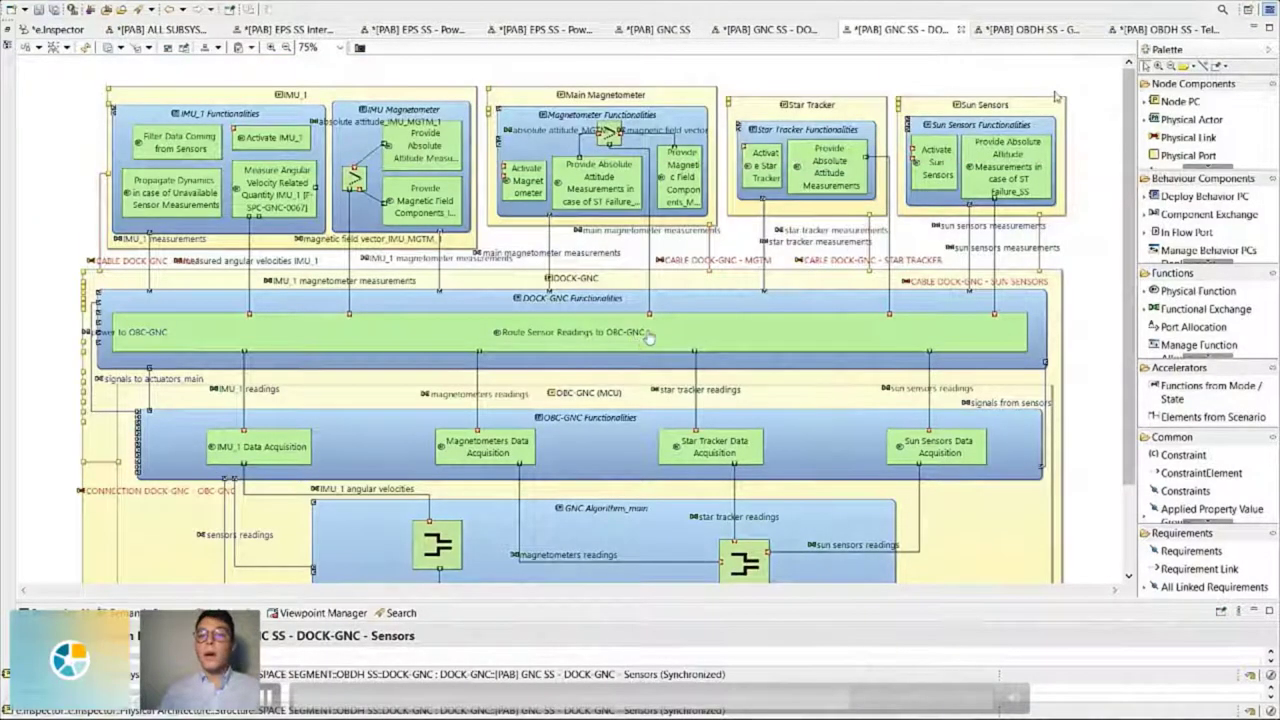
Open the OBDH SS - GNC diagram and examine how DOCK-GNC and DOCK-MAIN connect to the GNSS, sensor and actuator components
{"action": "left_click", "coordinate": [1028, 31]}
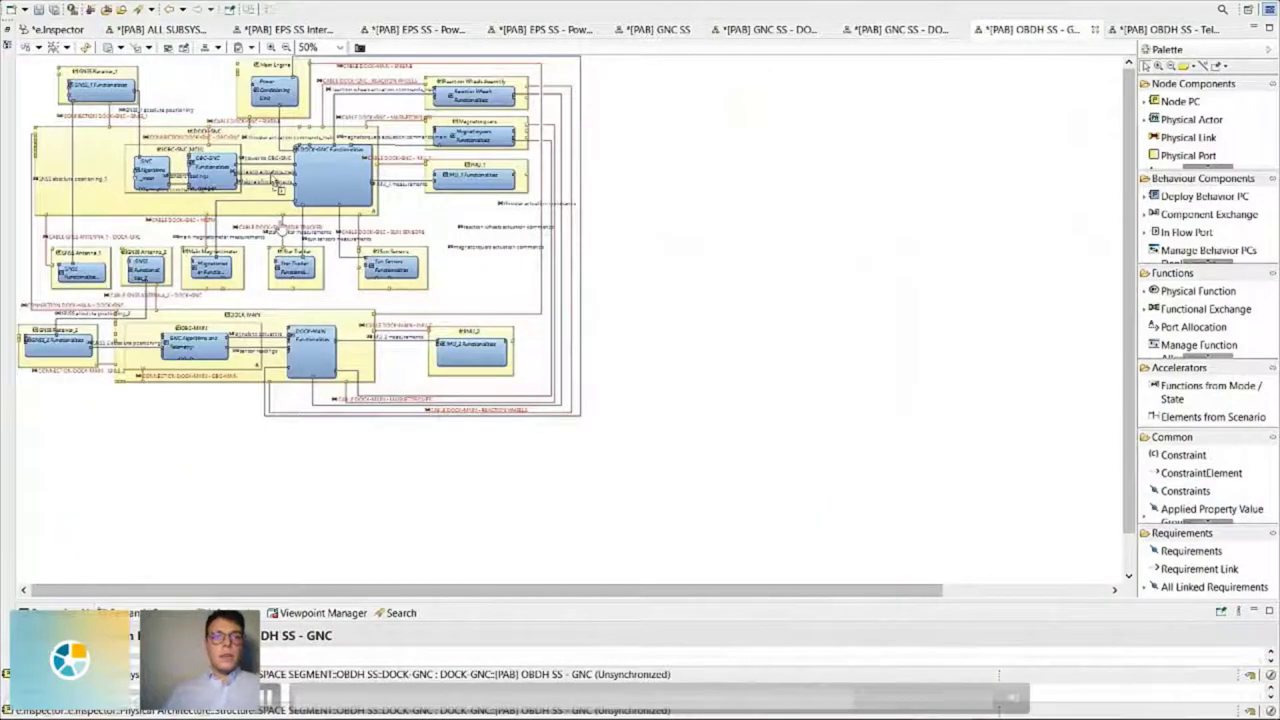
{"action": "scroll", "coordinate": [280, 188], "scroll_direction": "up", "scroll_amount": 1}
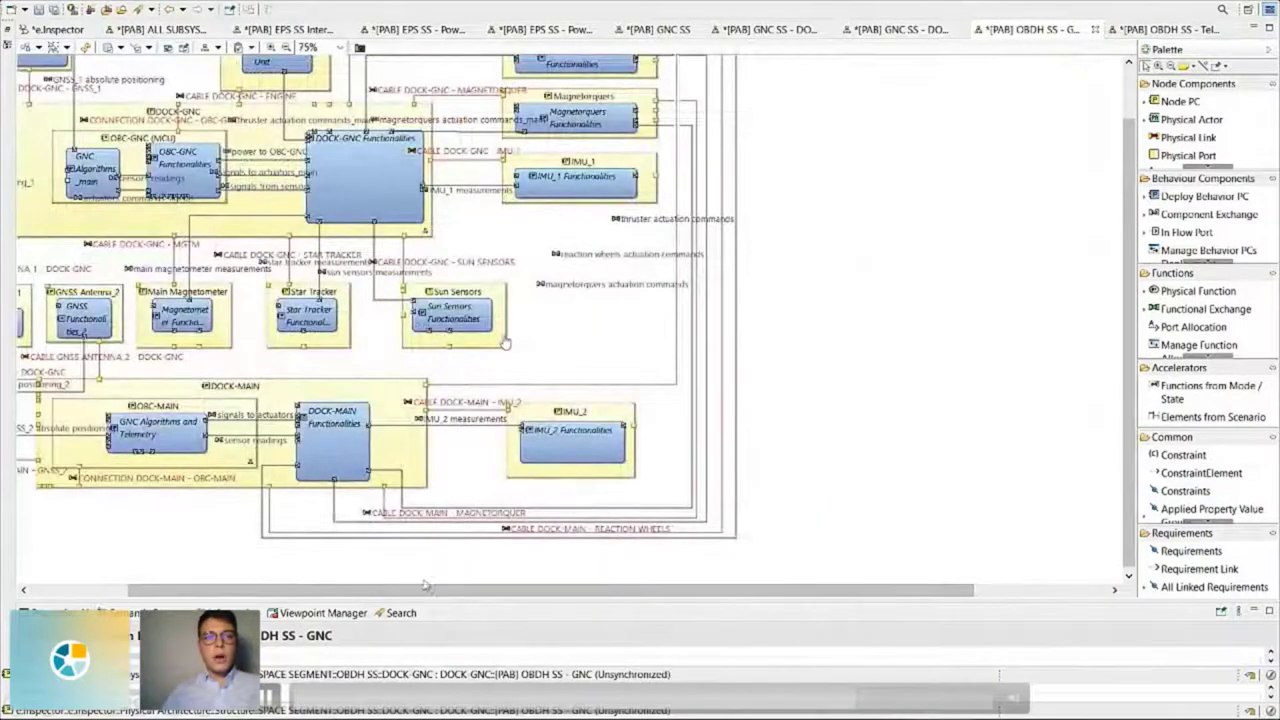
{"action": "scroll", "coordinate": [510, 330], "scroll_direction": "up", "scroll_amount": 2}
{"action": "scroll", "coordinate": [516, 316], "scroll_direction": "left", "scroll_amount": 2}
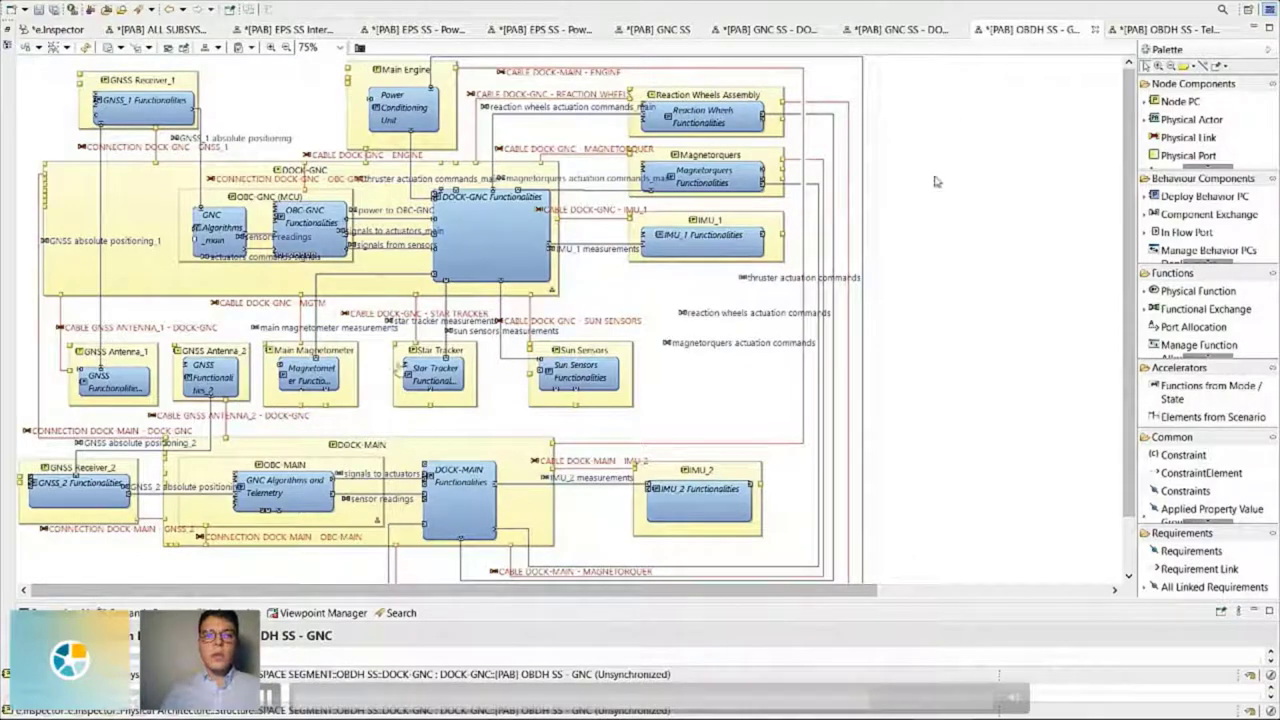
Open the OBDH SS - Telemetry Reading diagram in the main editor area and review the telemetry flows to OBC-MAIN and OBC-GNC
{"action": "left_click", "coordinate": [1148, 30]}
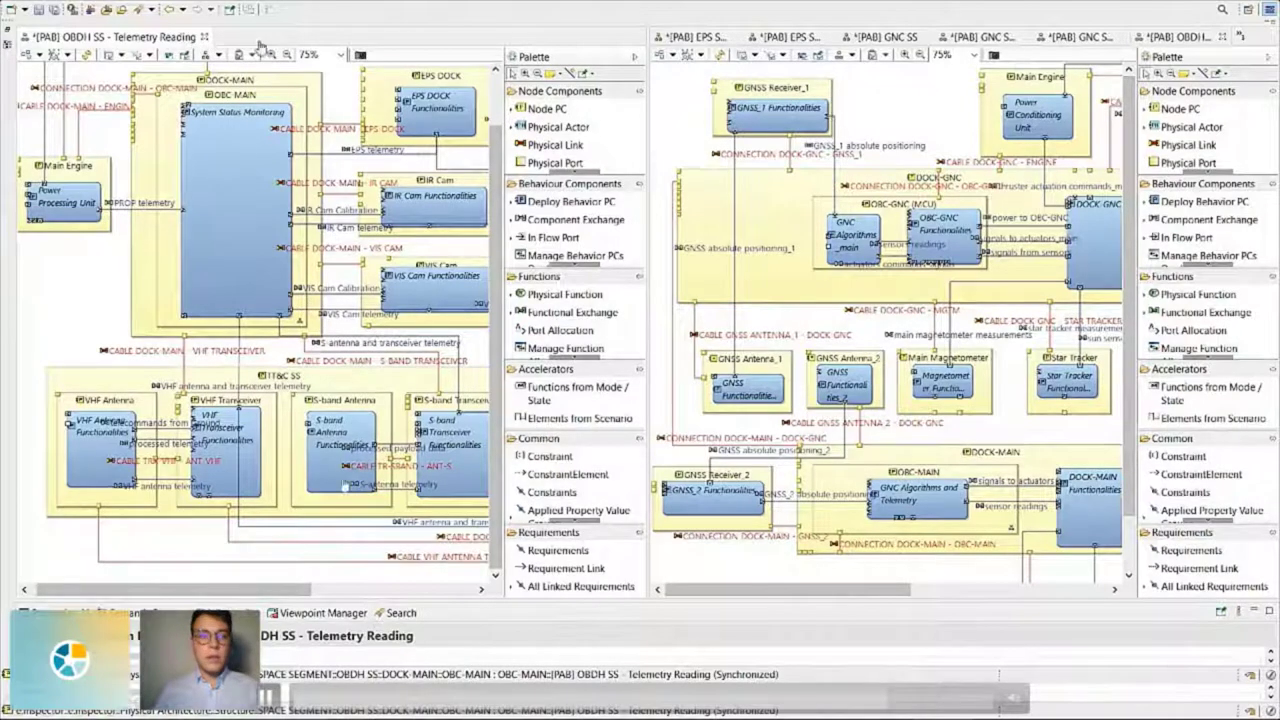
{"action": "left_click_drag", "start_coordinate": [260, 46], "coordinate": [712, 40]}
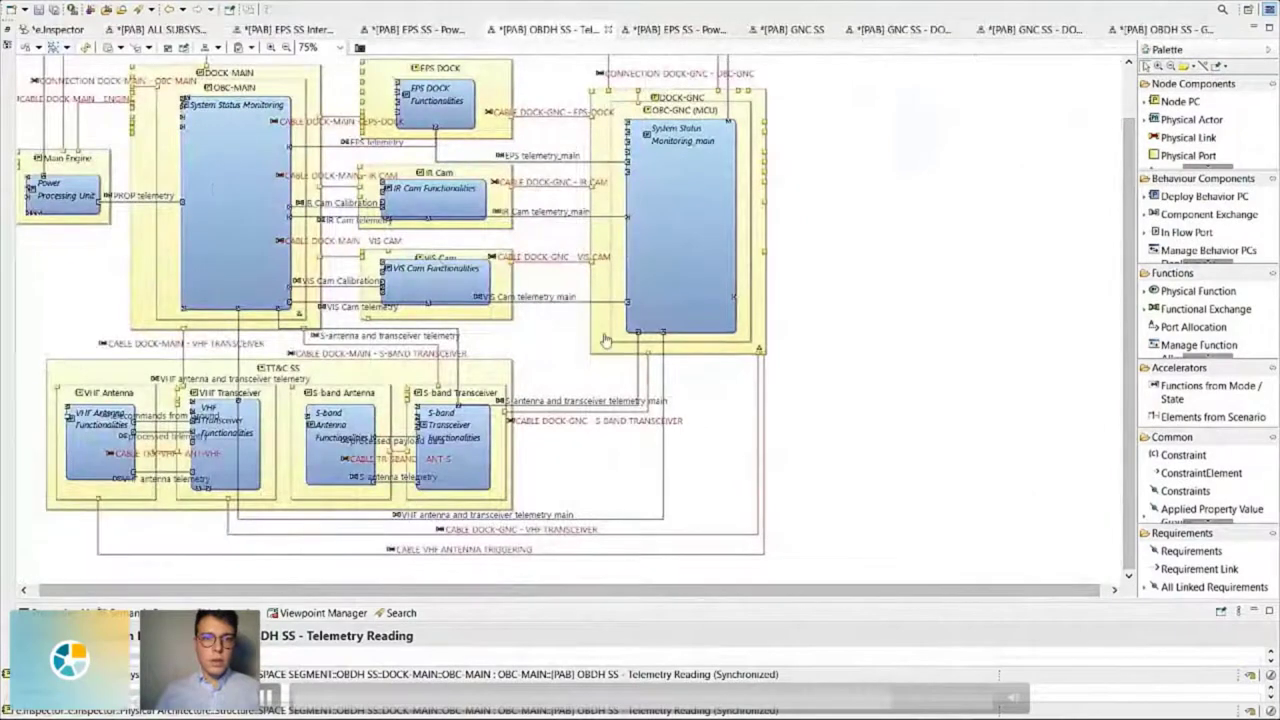
{"action": "scroll", "coordinate": [604, 341], "scroll_direction": "up", "scroll_amount": 2}
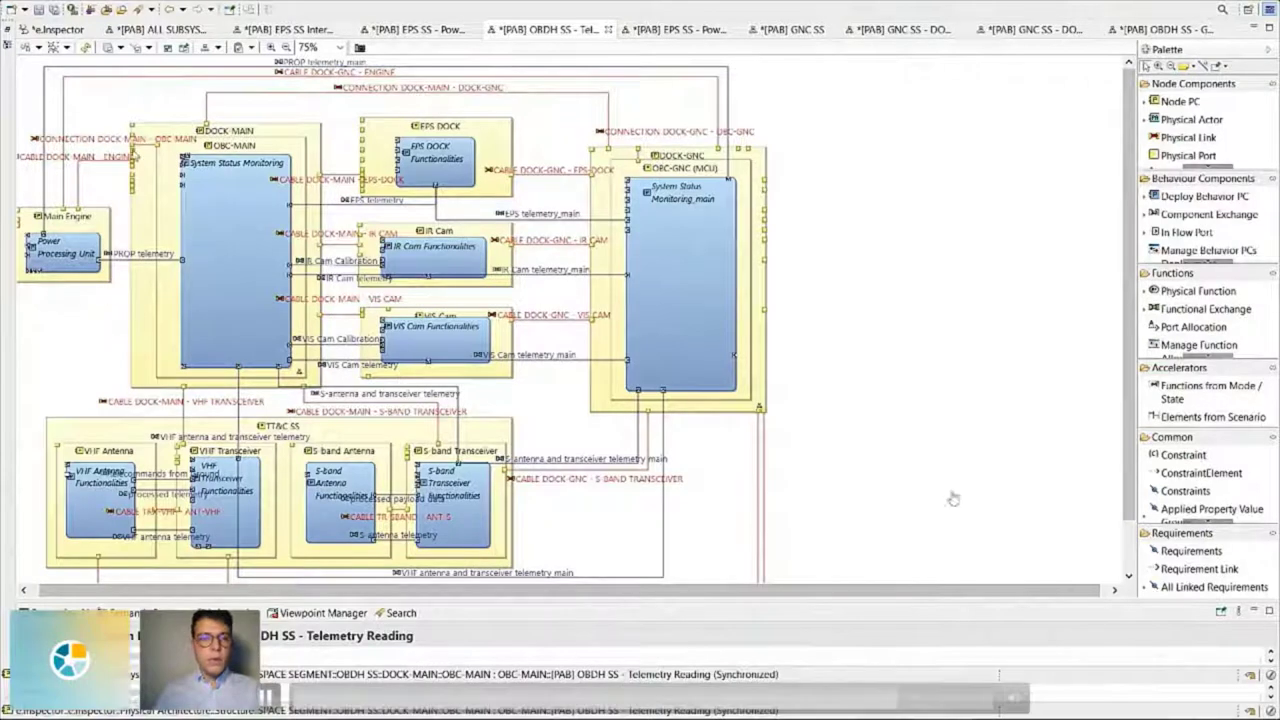
{"action": "left_click", "coordinate": [221, 29]}
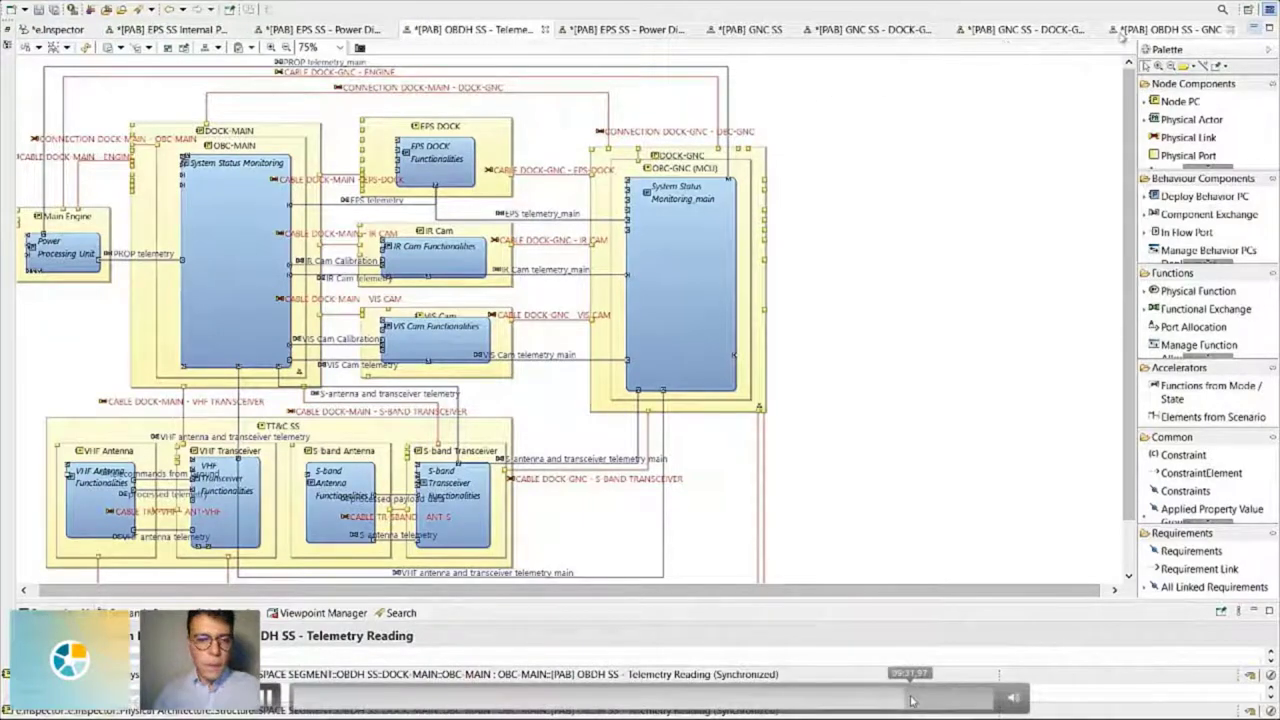
{"action": "left_click", "coordinate": [1153, 30]}
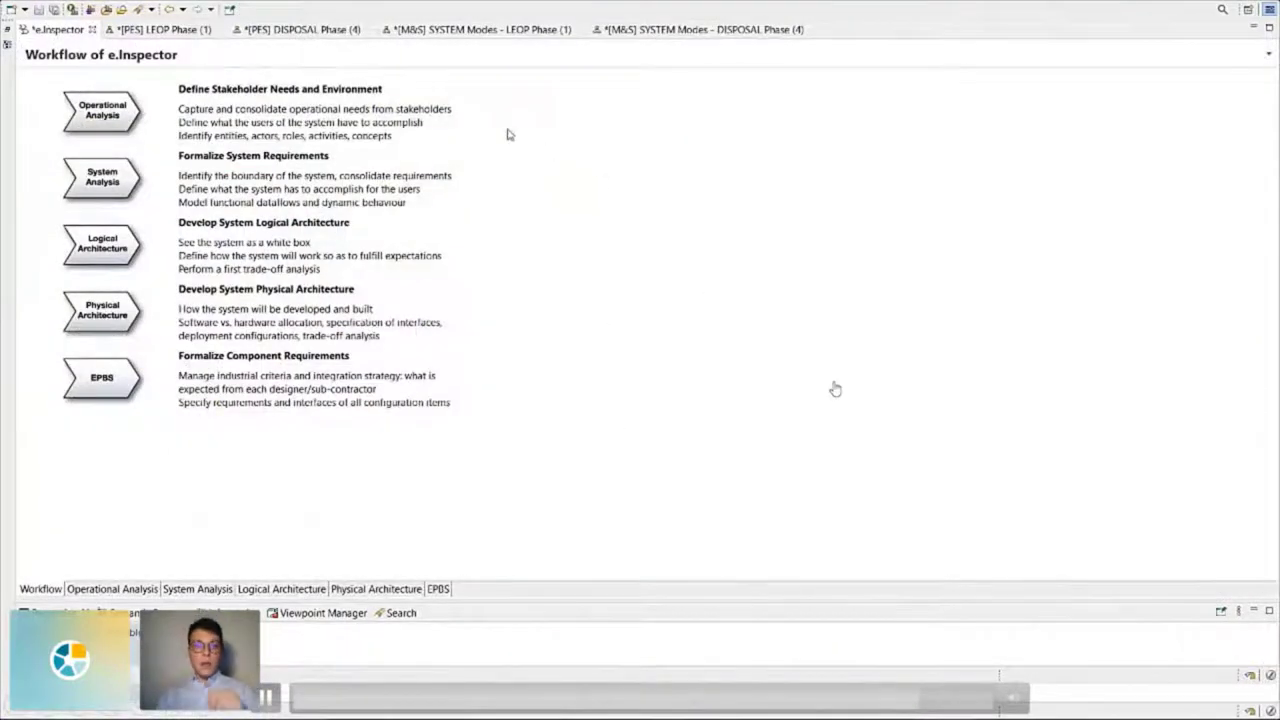
Open the LEOP Phase (1) scenario and review its sequence from launcher separation through detumbling, deployment and beacon to commissioning
{"action": "left_click", "coordinate": [181, 32]}
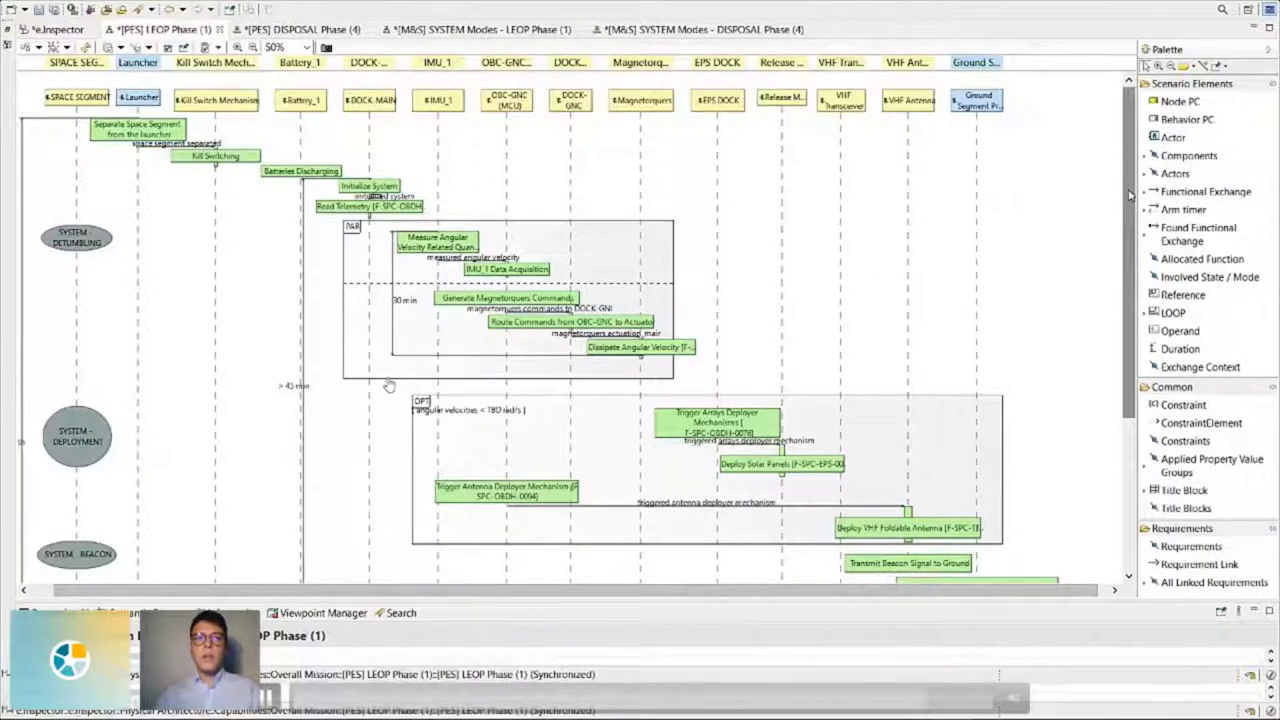
{"action": "scroll", "coordinate": [389, 385], "scroll_direction": "down", "scroll_amount": 1}
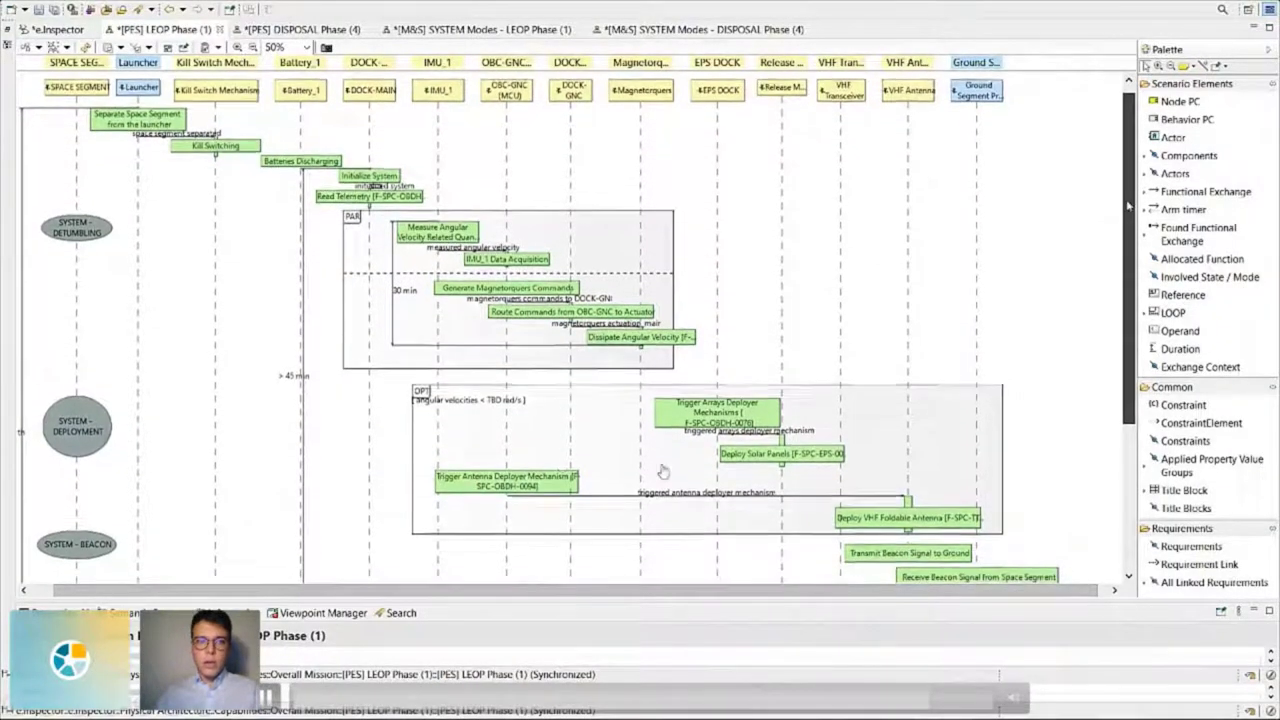
{"action": "scroll", "coordinate": [663, 470], "scroll_direction": "down", "scroll_amount": 4}
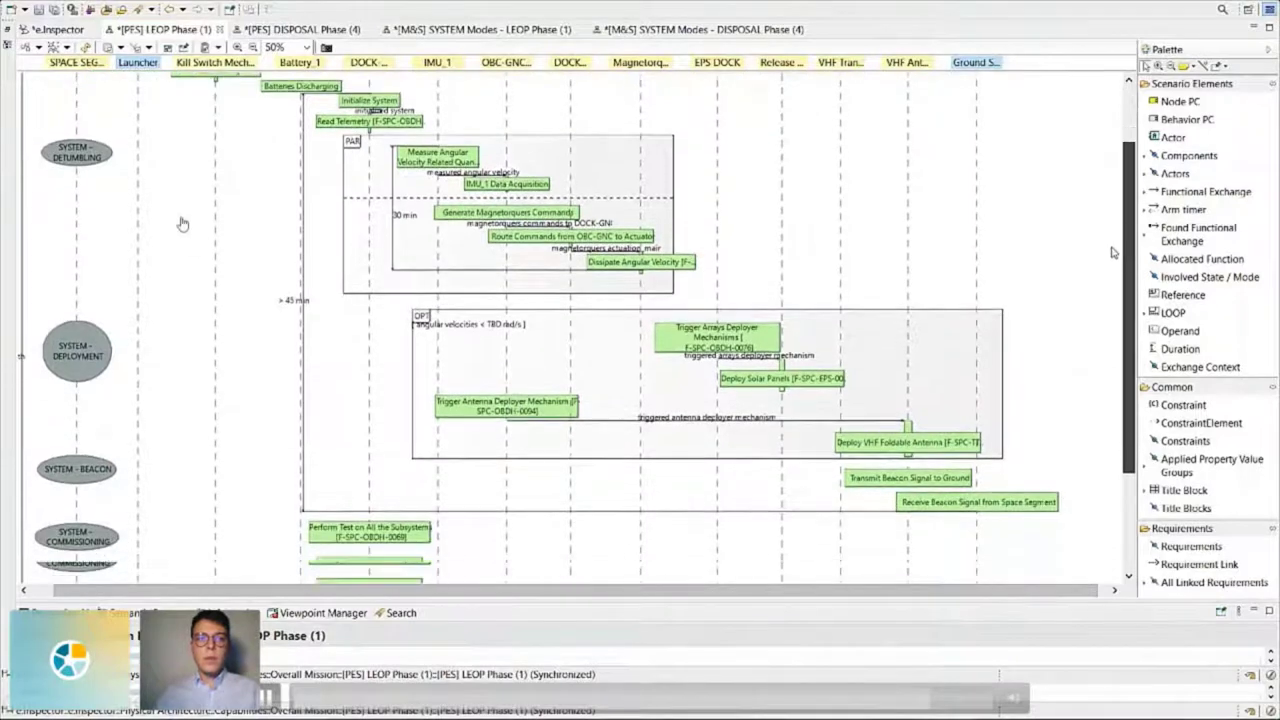
{"action": "scroll", "coordinate": [1113, 252], "scroll_direction": "down", "scroll_amount": 8}
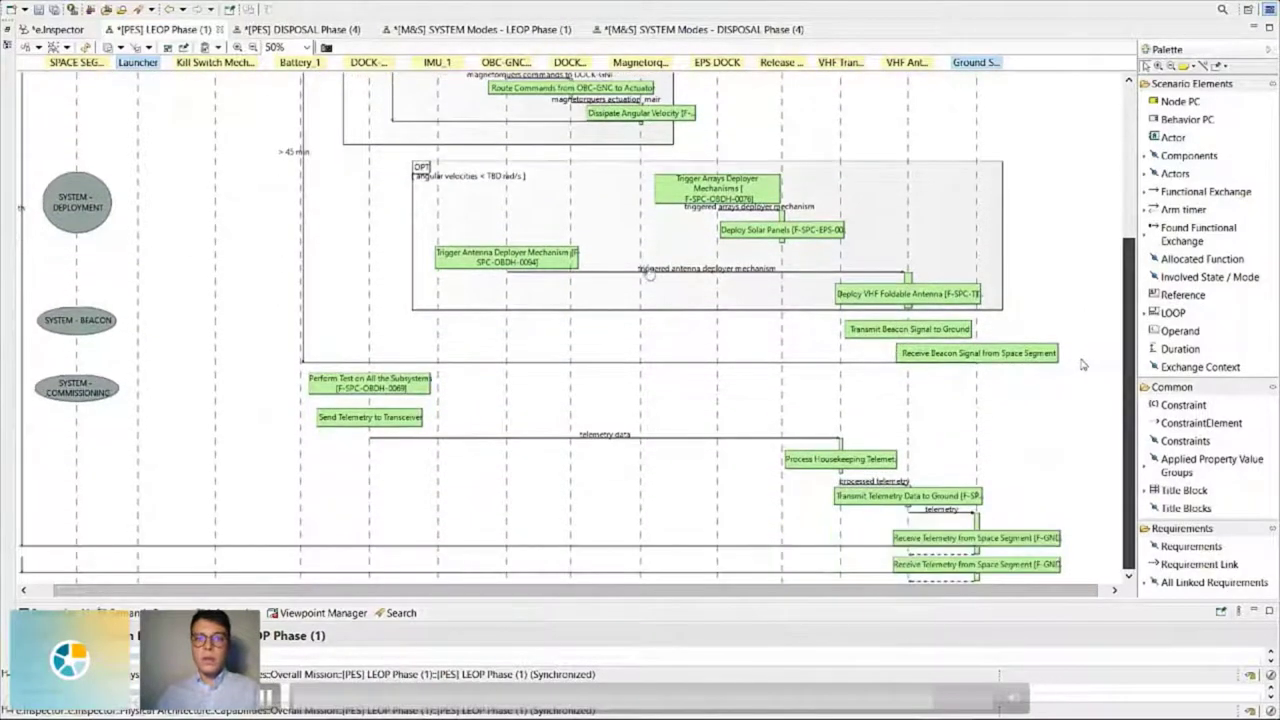
{"action": "scroll", "coordinate": [1081, 300], "scroll_direction": "up", "scroll_amount": 12}
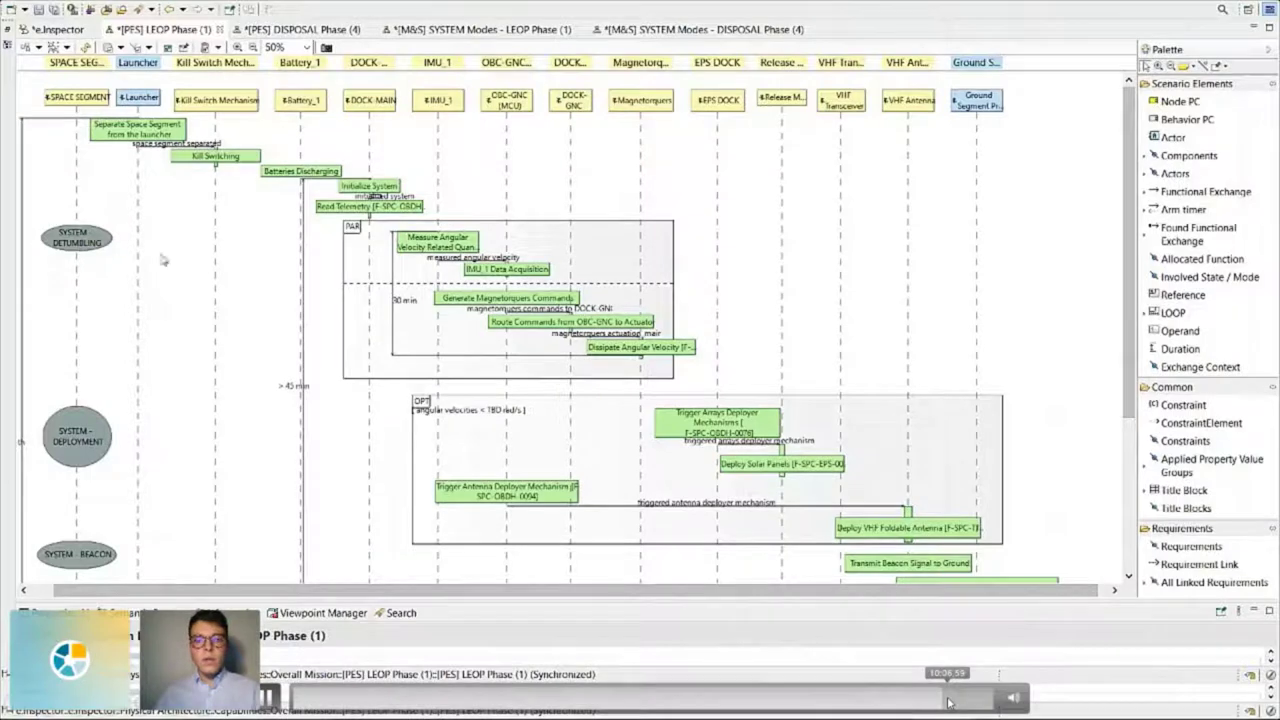
Open the SYSTEM Modes - LEOP Phase (1) modes and states diagram
{"action": "left_click", "coordinate": [492, 31]}
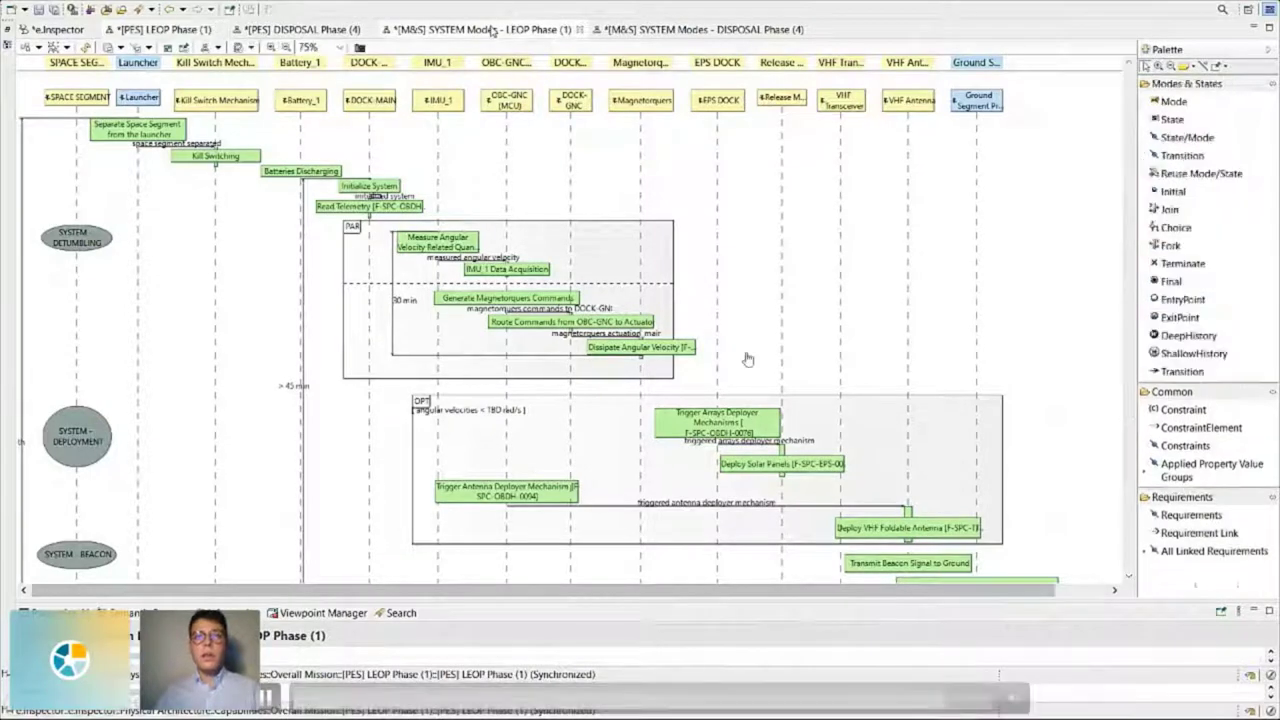